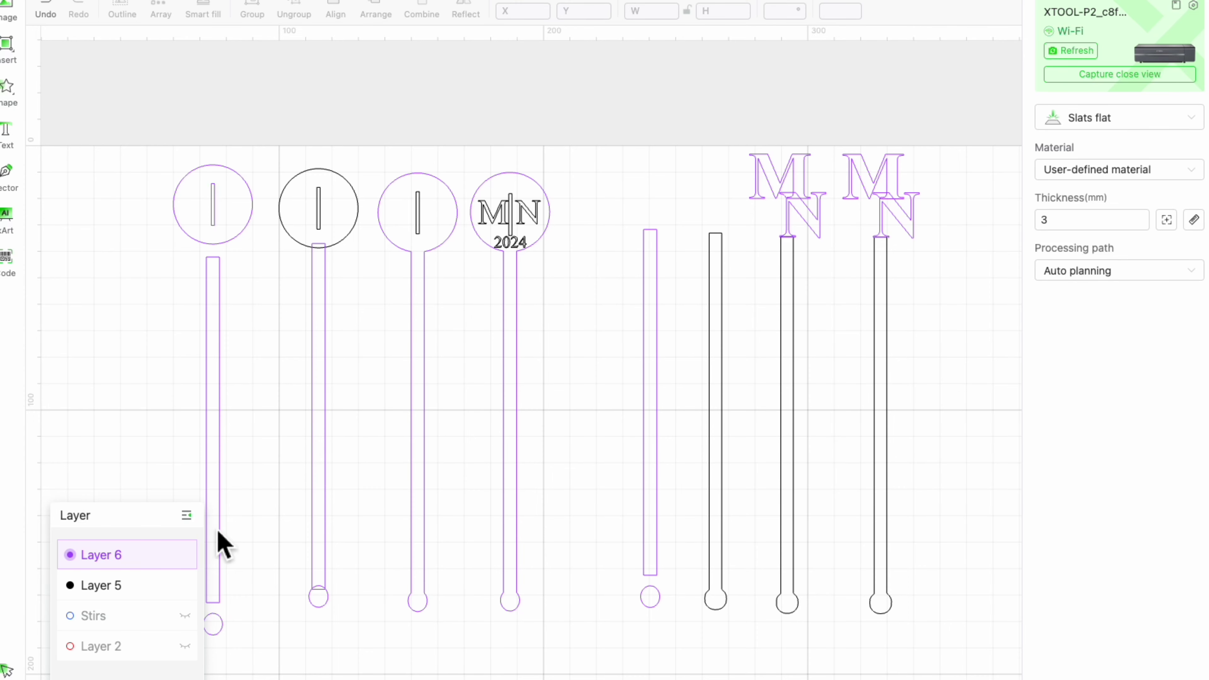
# - Shrink the layer list to a strip of colour dots to free canvas space
pyautogui.click(190, 517)
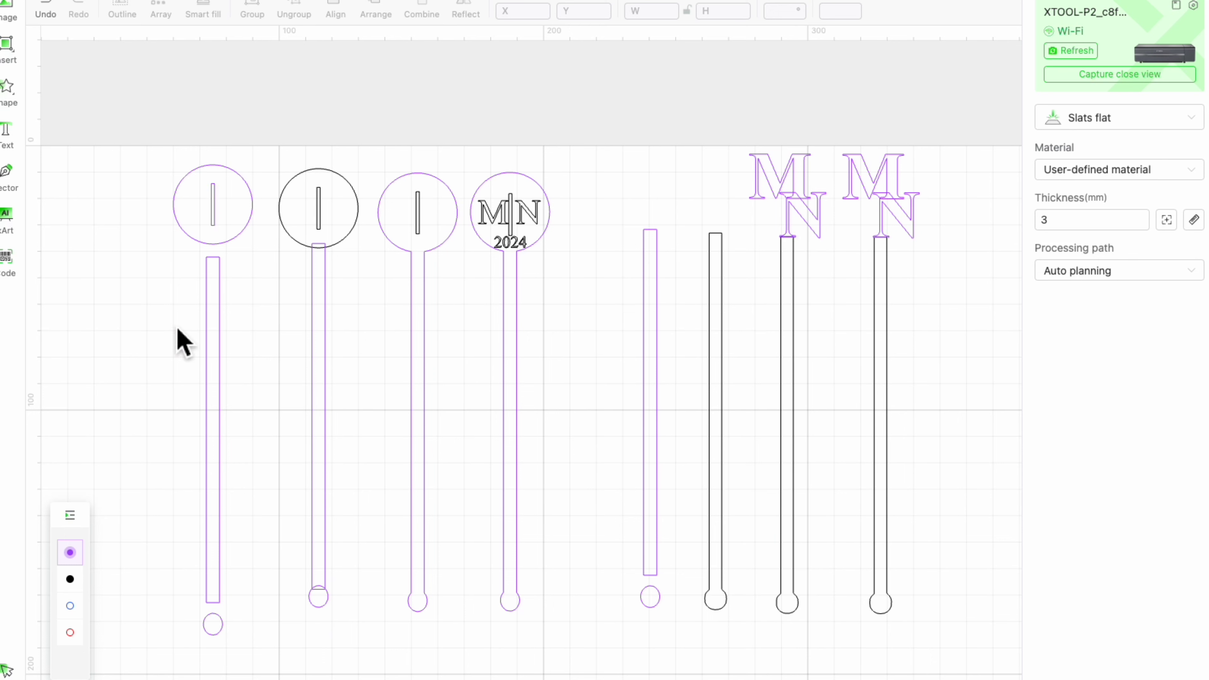
# - Draw a round head circle and a long rectangular stick left of the existing sticks
pyautogui.click(11, 46)
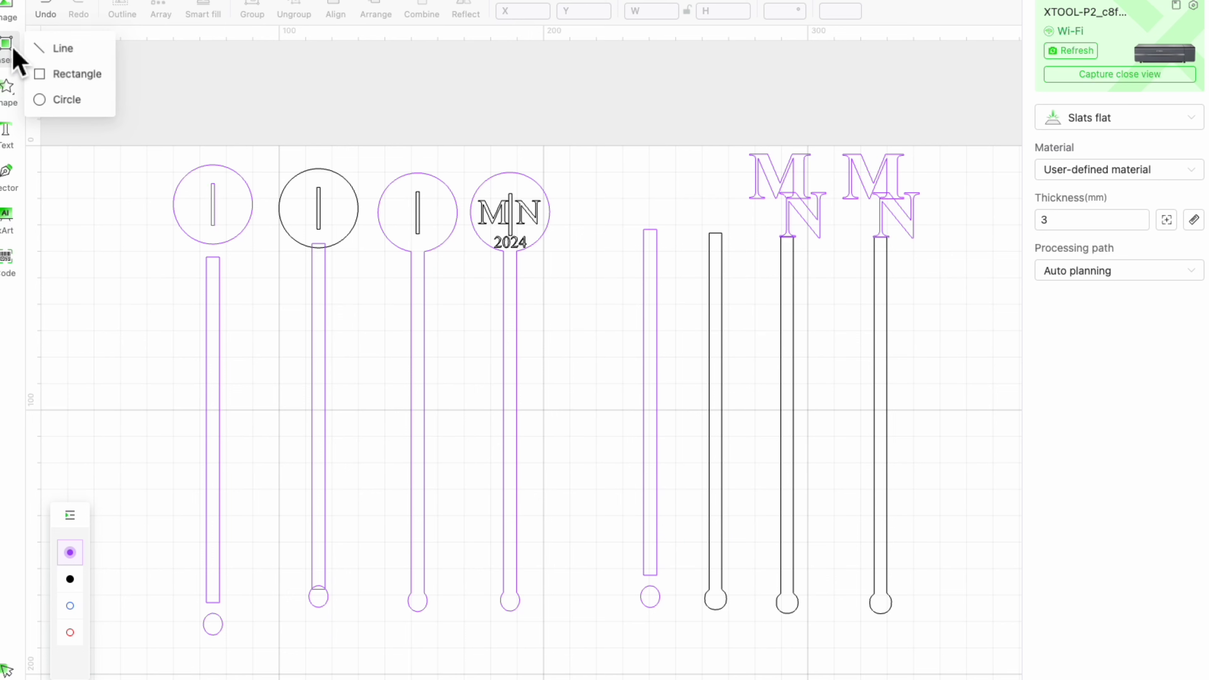
pyautogui.click(60, 99)
pyautogui.moveTo(93, 199); pyautogui.dragTo(153, 258)
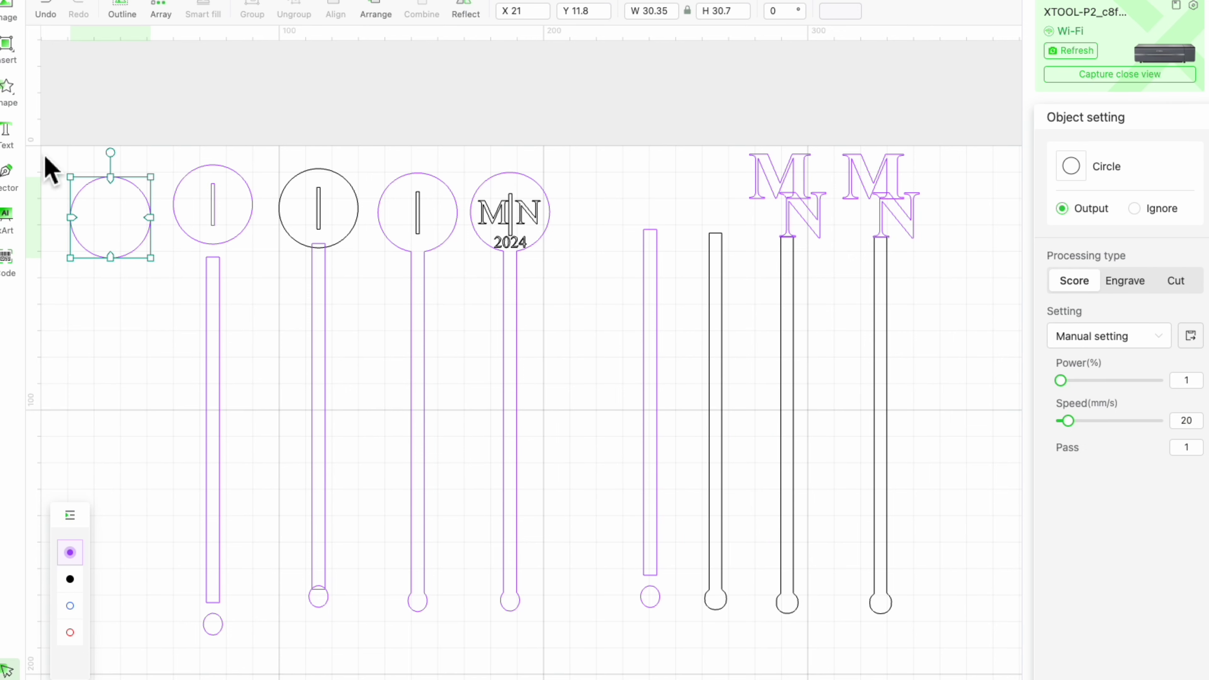
pyautogui.click(9, 87)
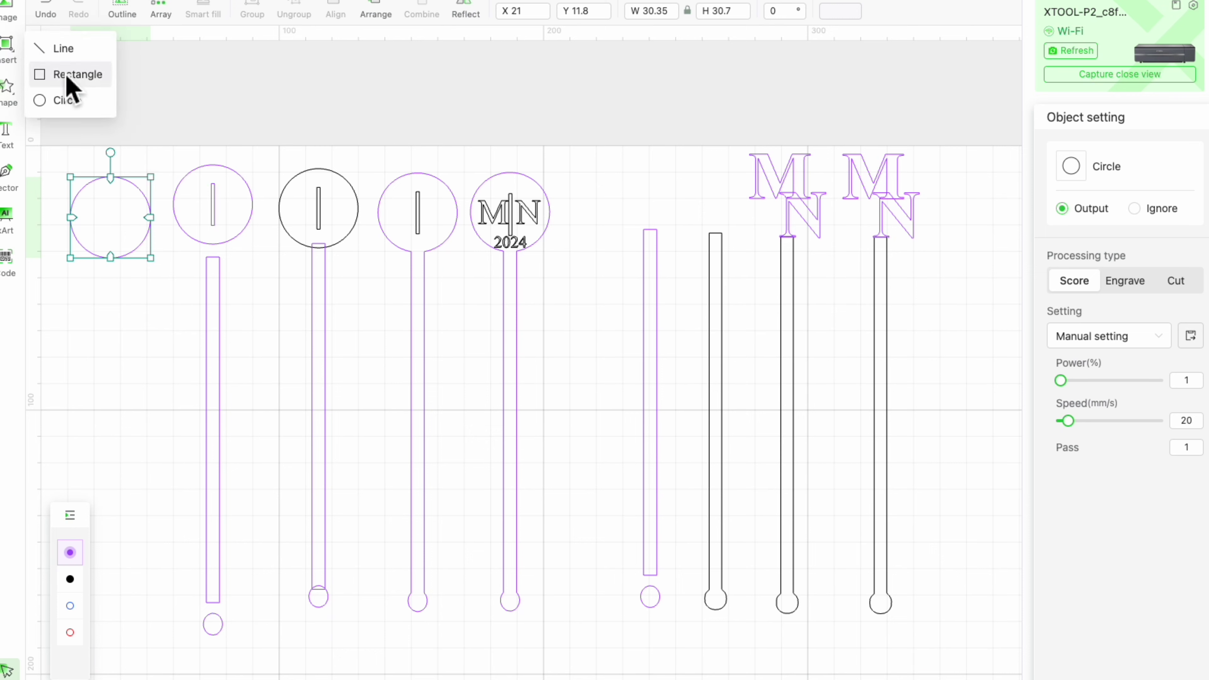
pyautogui.click(81, 126)
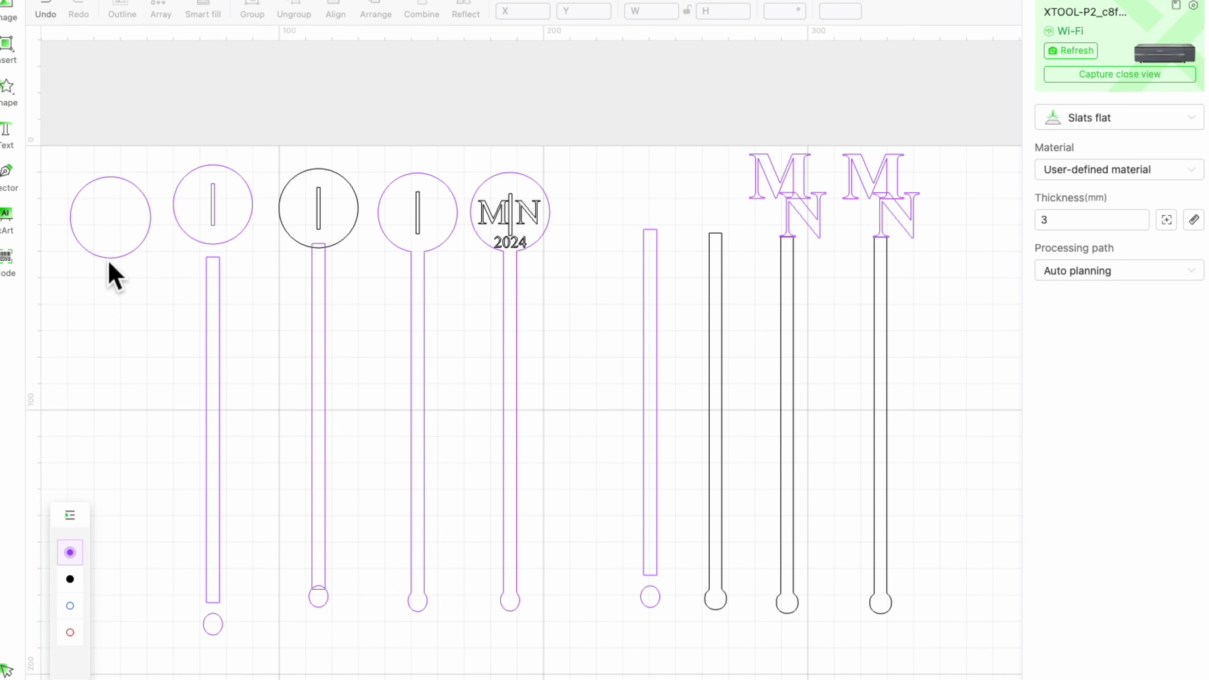
pyautogui.moveTo(118, 277); pyautogui.dragTo(126, 312)
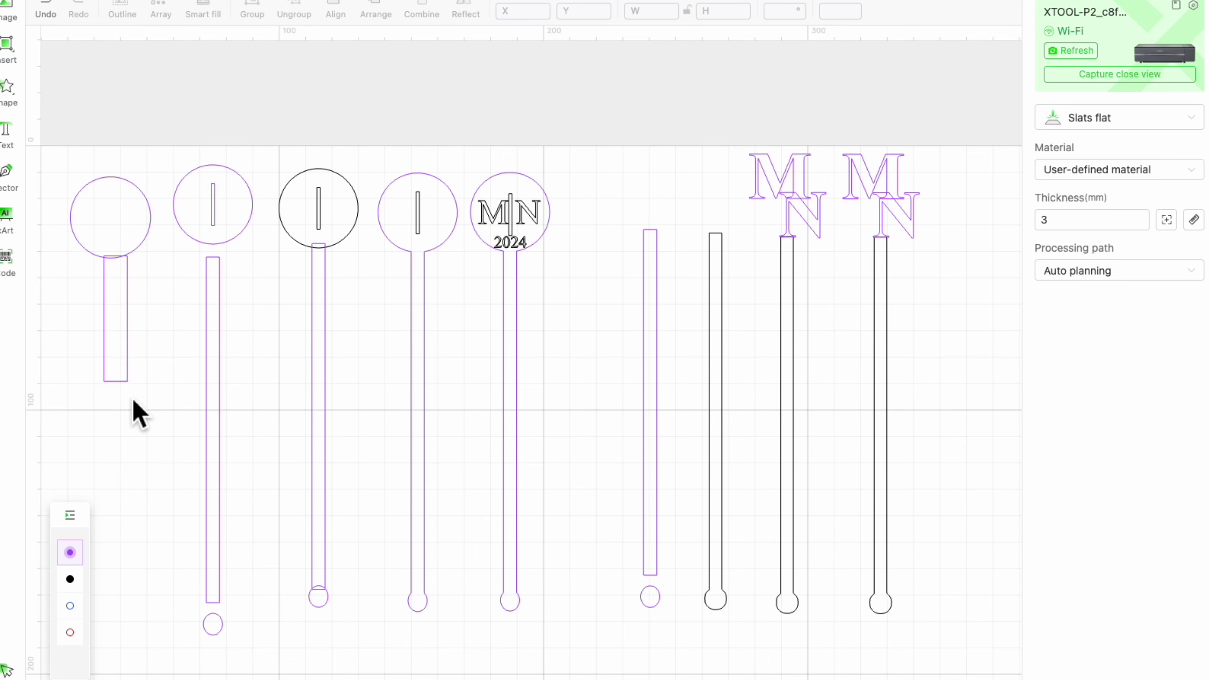
pyautogui.moveTo(134, 401)
pyautogui.mouseDown()
pyautogui.moveTo(122, 600)
pyautogui.moveTo(116, 558)
pyautogui.mouseUp()
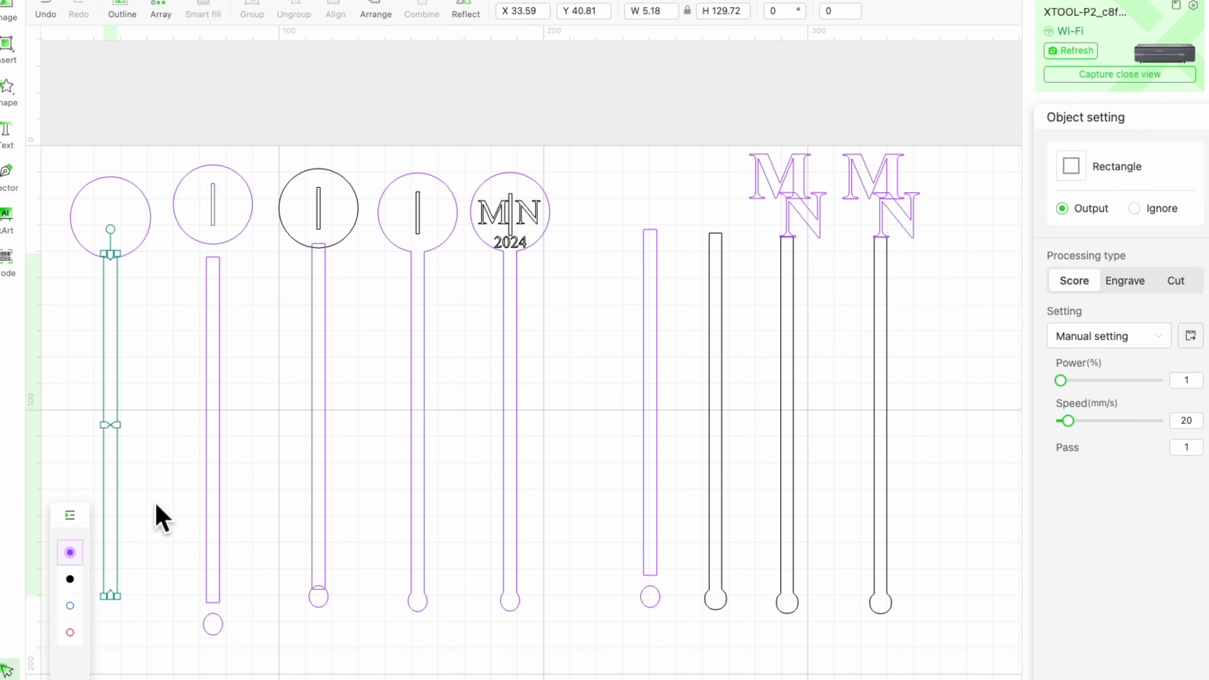
pyautogui.press('Escape')
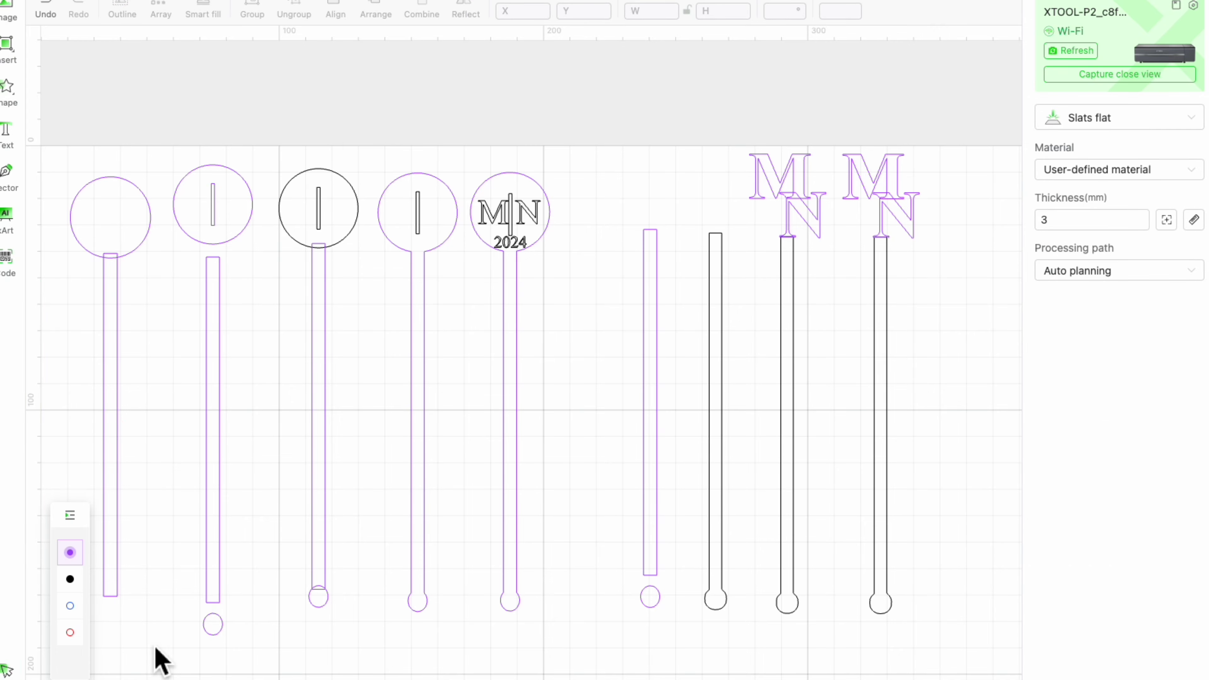
# - Add a small end circle at the bottom of the new stick
pyautogui.hscroll(-5, 162, 661)
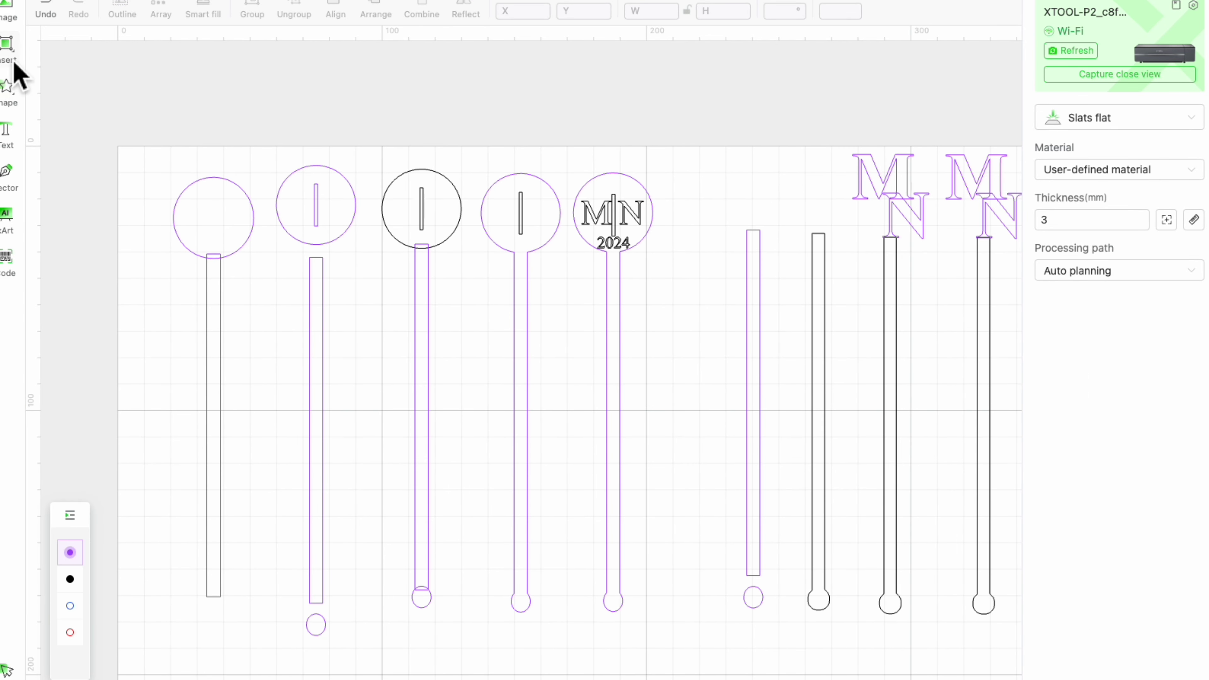
pyautogui.click(19, 71)
pyautogui.click(69, 103)
pyautogui.moveTo(229, 617); pyautogui.dragTo(230, 617)
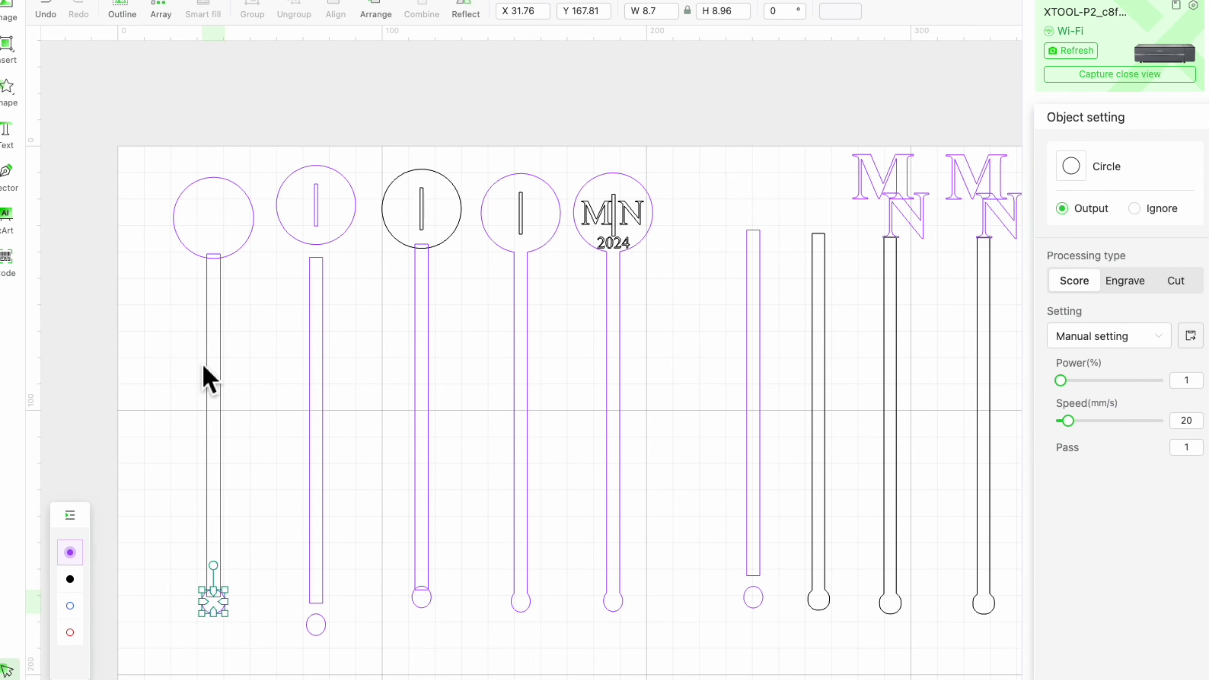
pyautogui.click(232, 606)
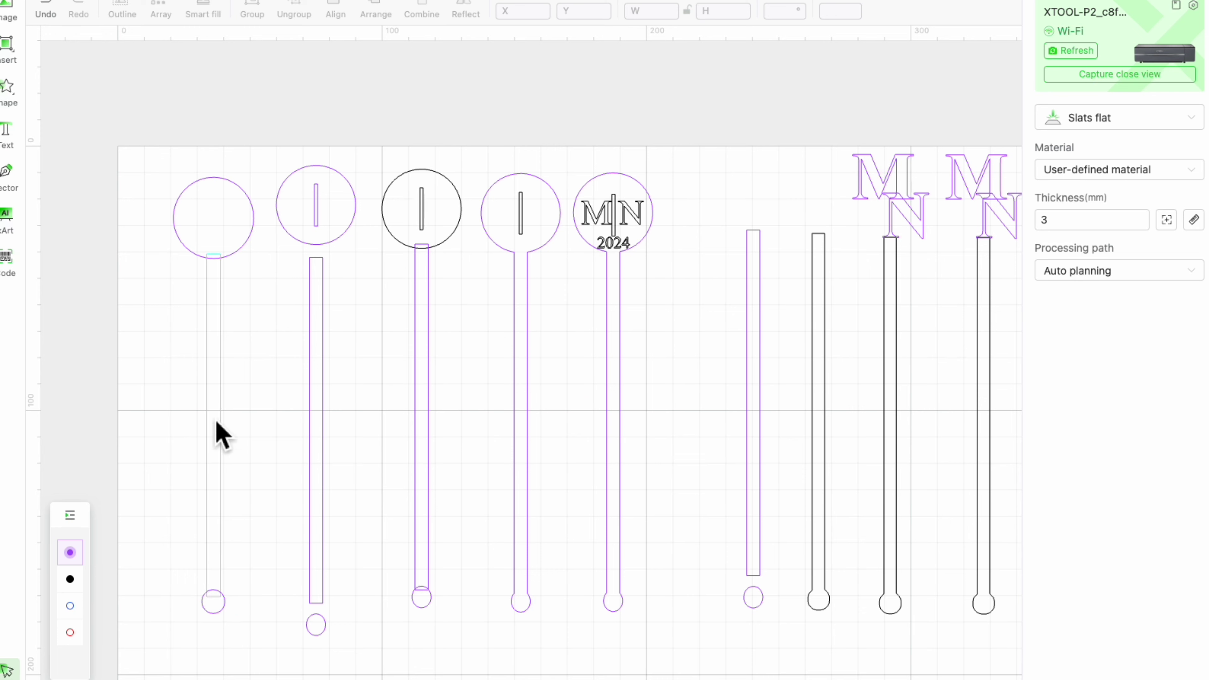
# - Centre the head, stick and end circle horizontally and unite them into one outline
pyautogui.moveTo(161, 167); pyautogui.dragTo(257, 666)
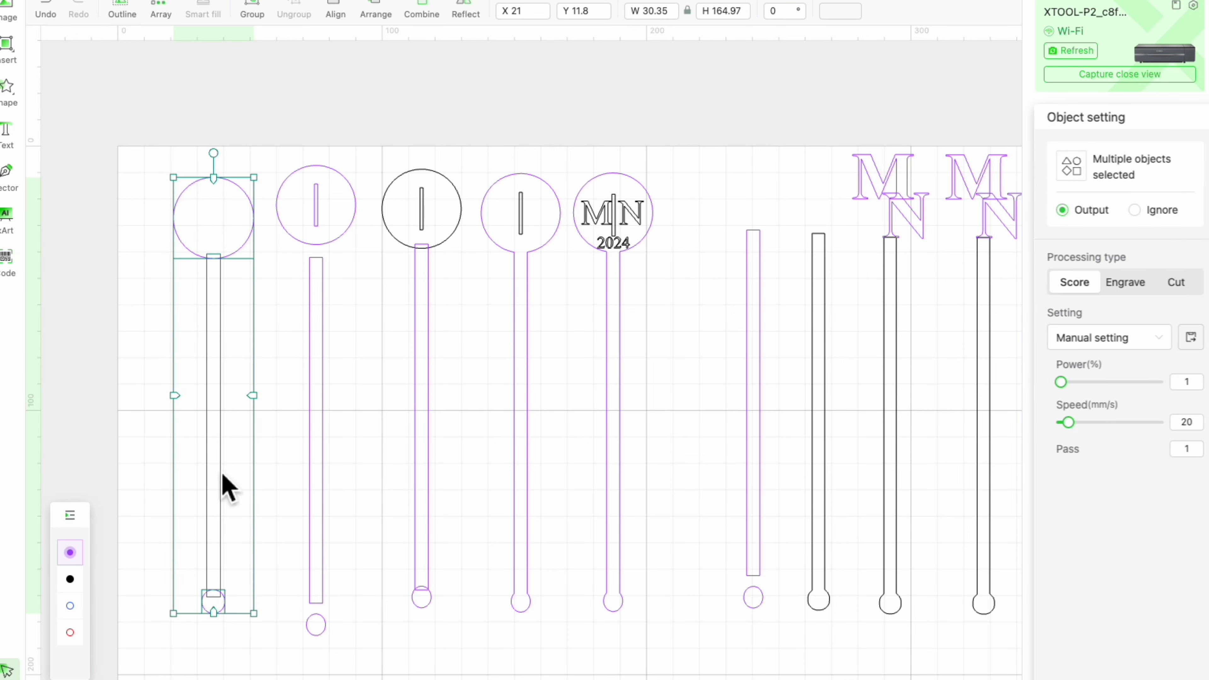
pyautogui.click(334, 11)
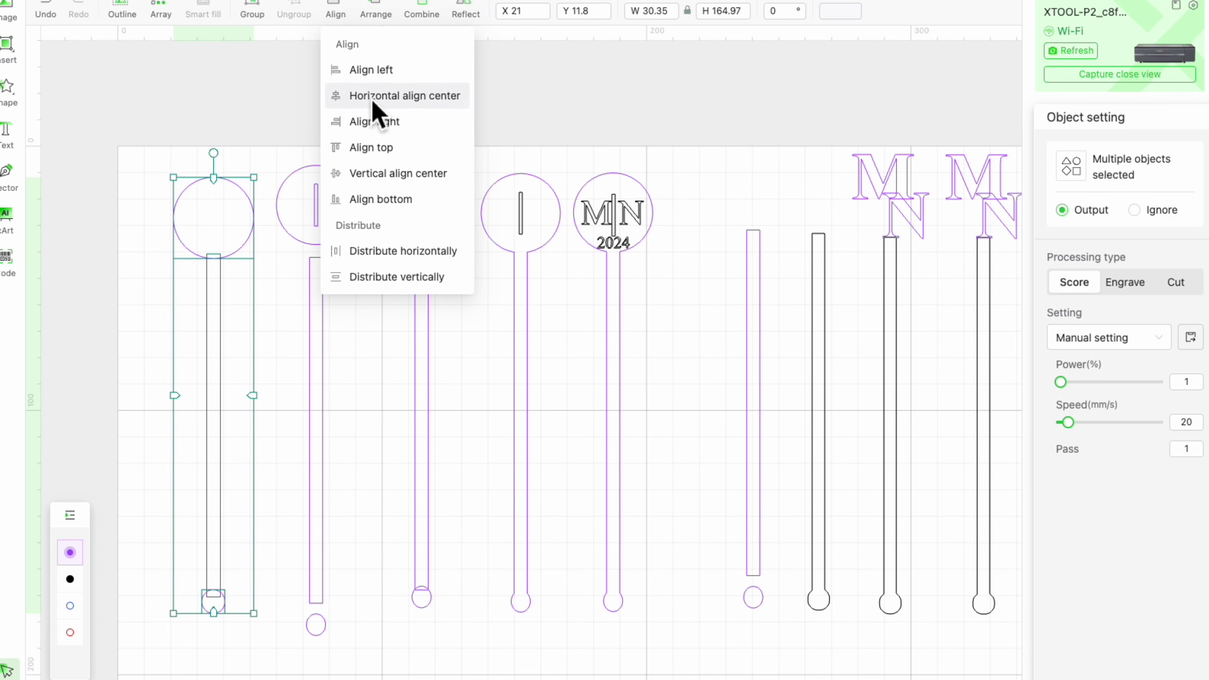
pyautogui.click(385, 100)
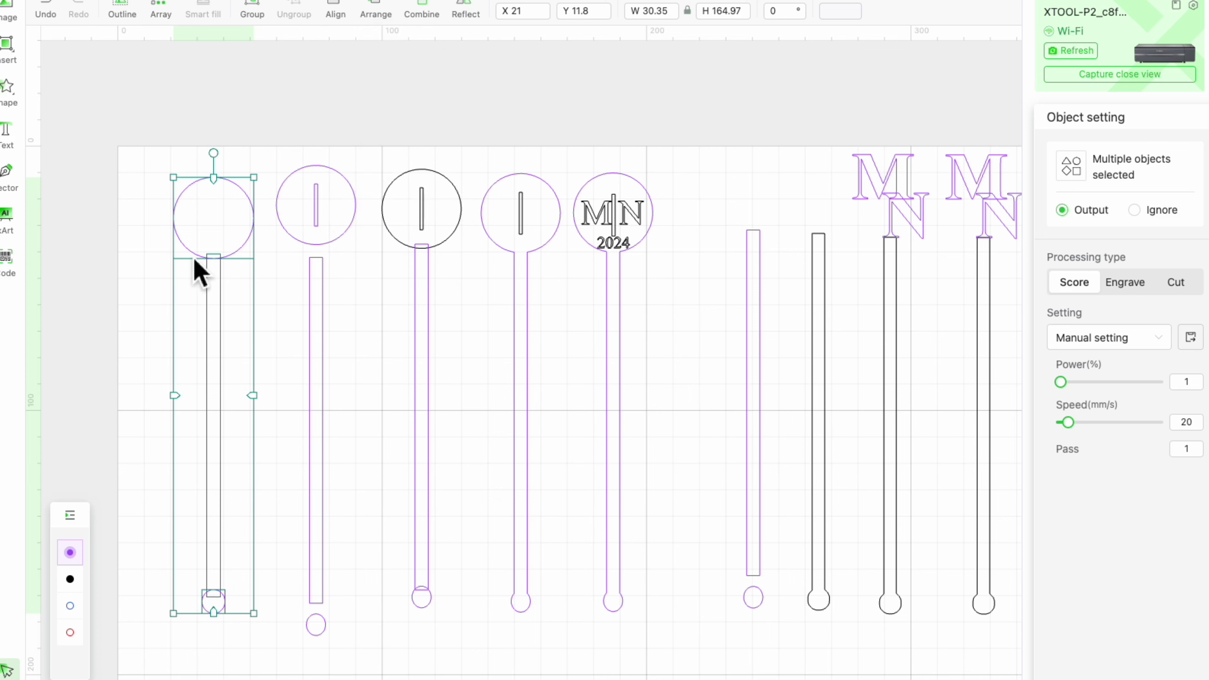
pyautogui.click(416, 12)
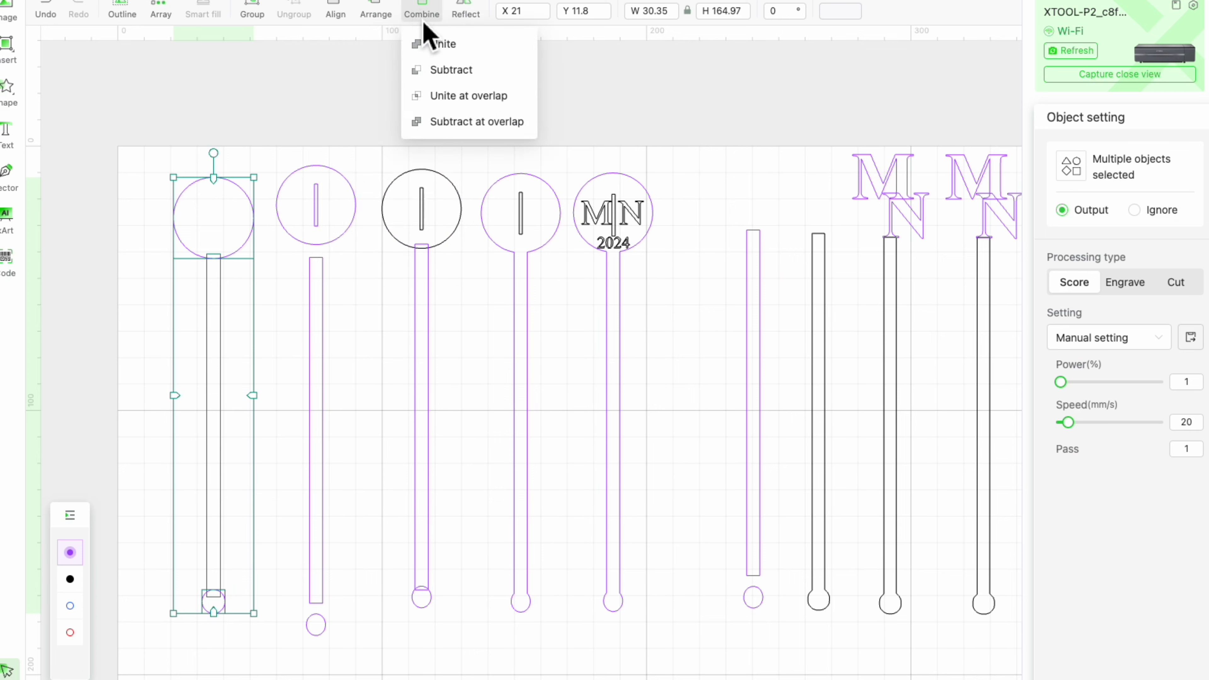
pyautogui.click(445, 44)
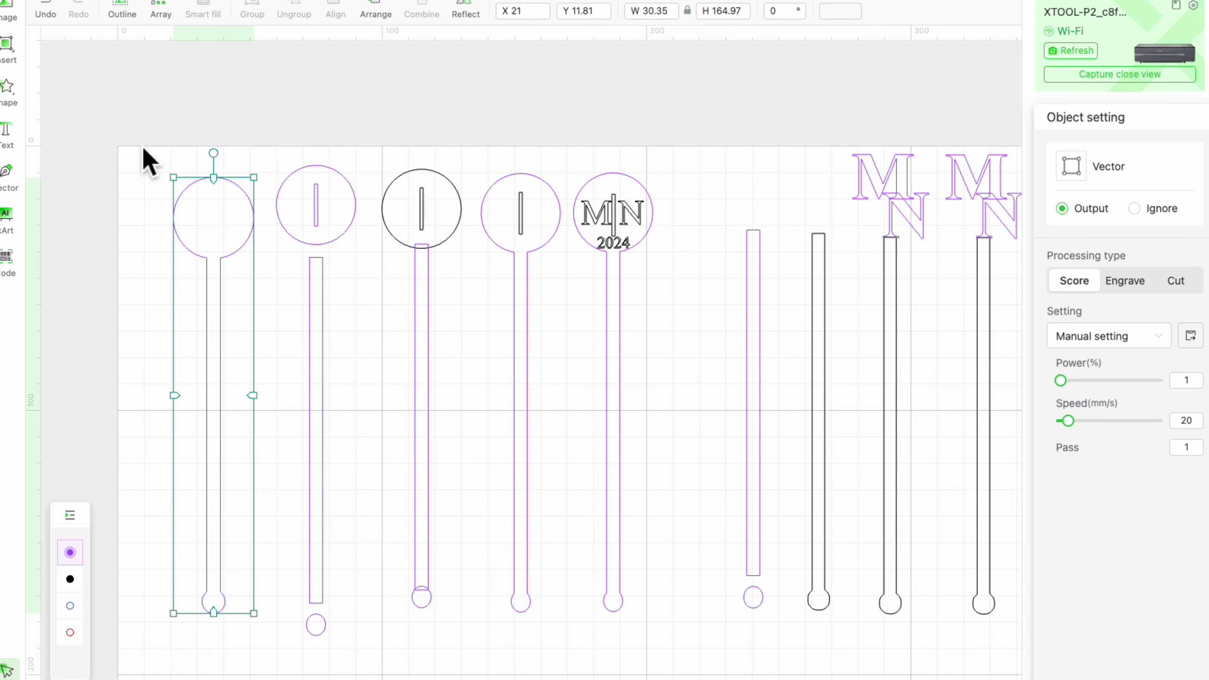
# - Draw a thin upright slot rectangle inside the new stick's head
pyautogui.click(145, 159)
pyautogui.click(10, 86)
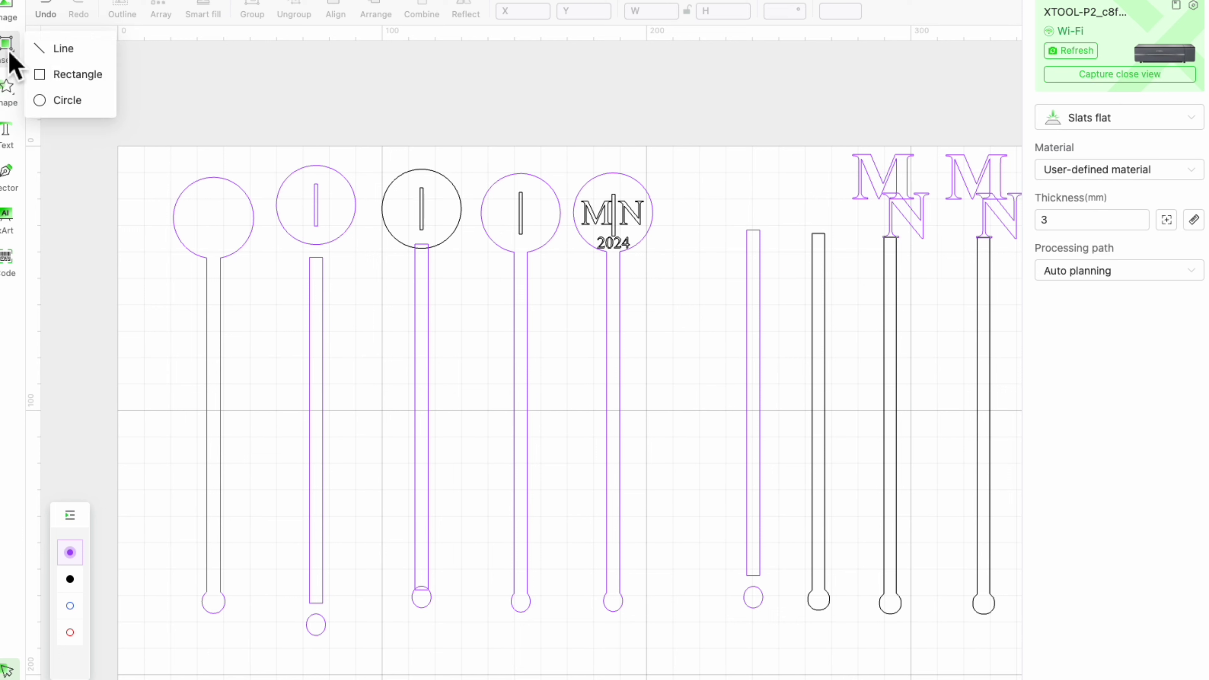
pyautogui.click(64, 77)
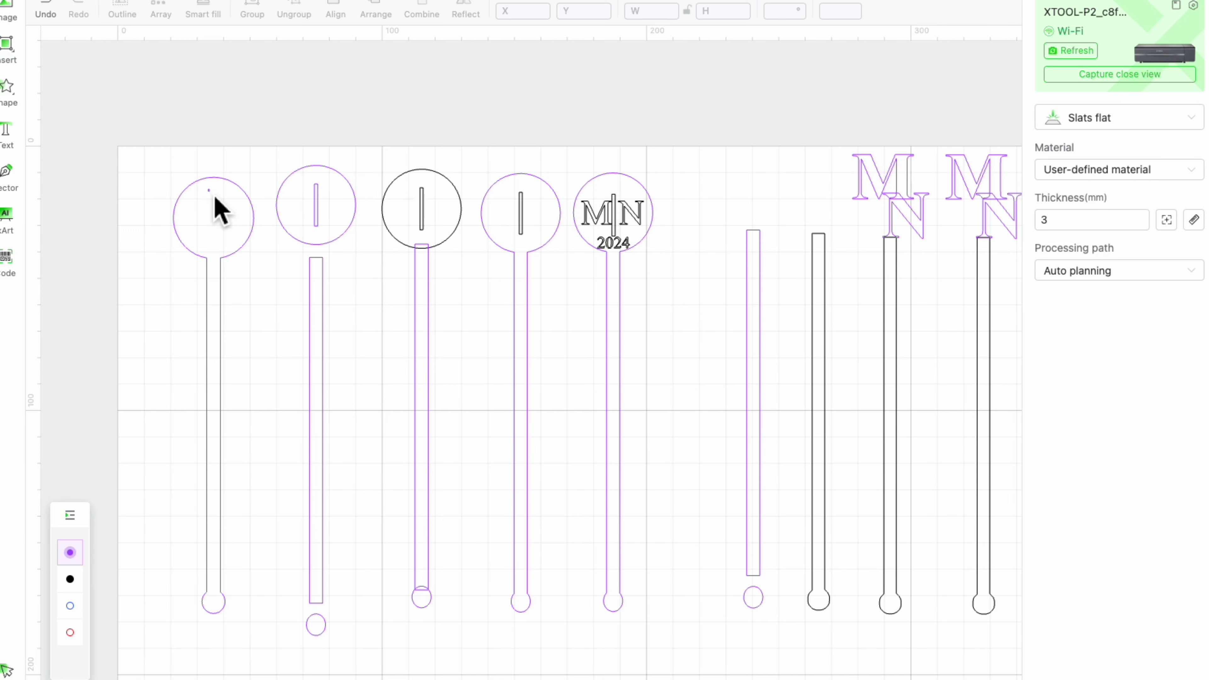
pyautogui.moveTo(214, 196); pyautogui.dragTo(223, 221)
pyautogui.moveTo(219, 251); pyautogui.dragTo(217, 247)
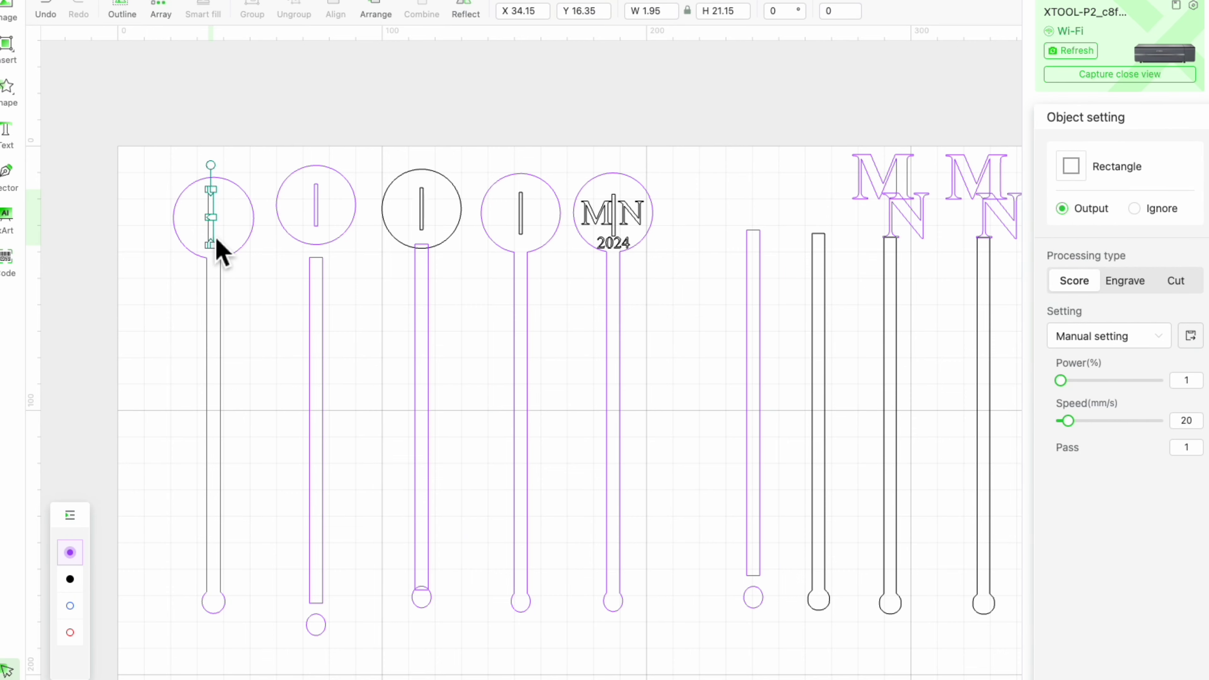
# - Unite the slot with the stick outline, then undo so they stay separate
pyautogui.moveTo(166, 153); pyautogui.dragTo(271, 296)
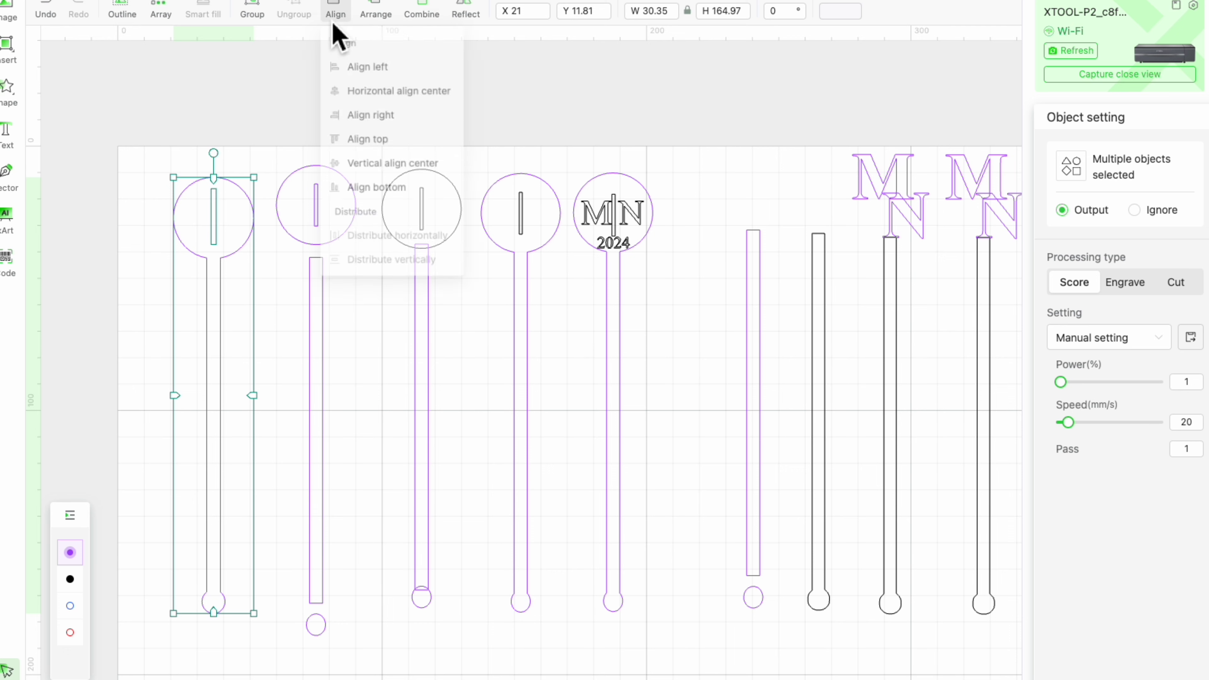
pyautogui.moveTo(388, 19)
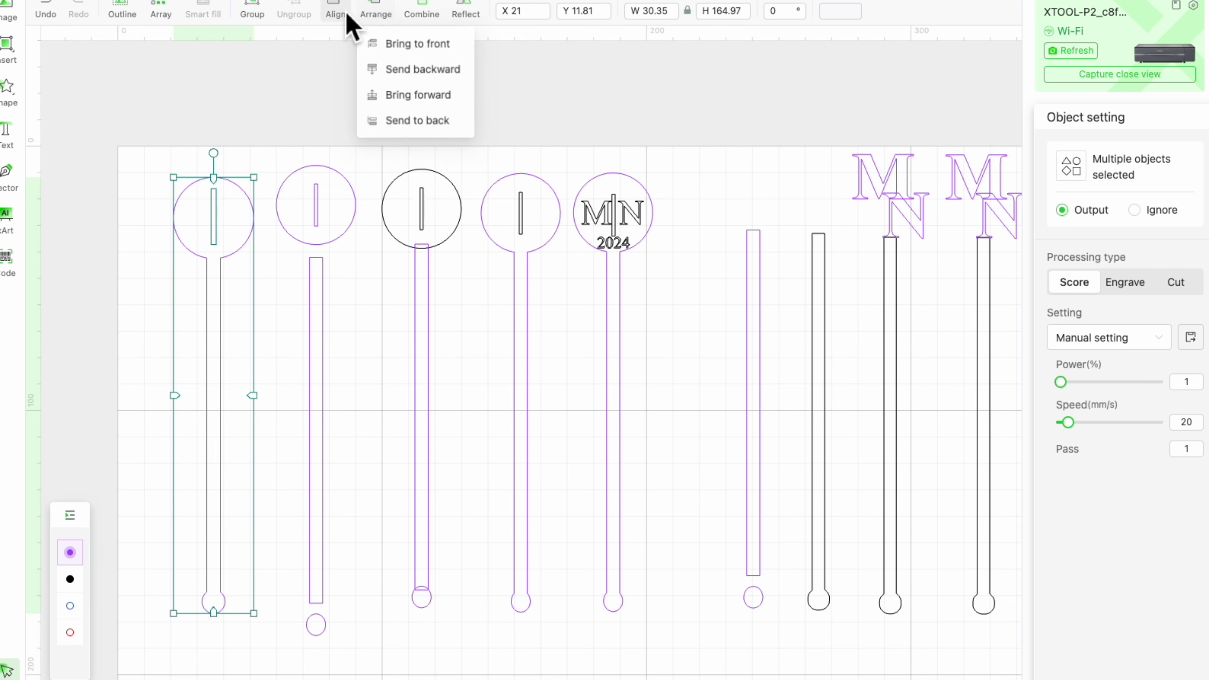
pyautogui.moveTo(343, 19)
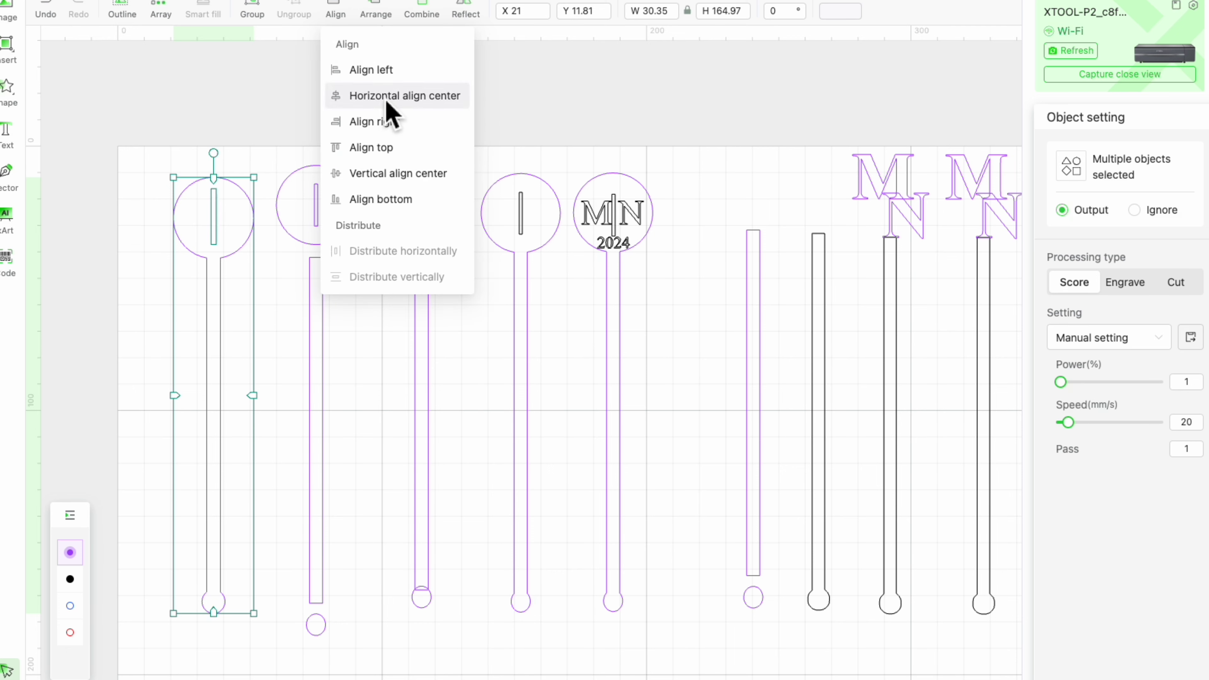
pyautogui.moveTo(435, 8)
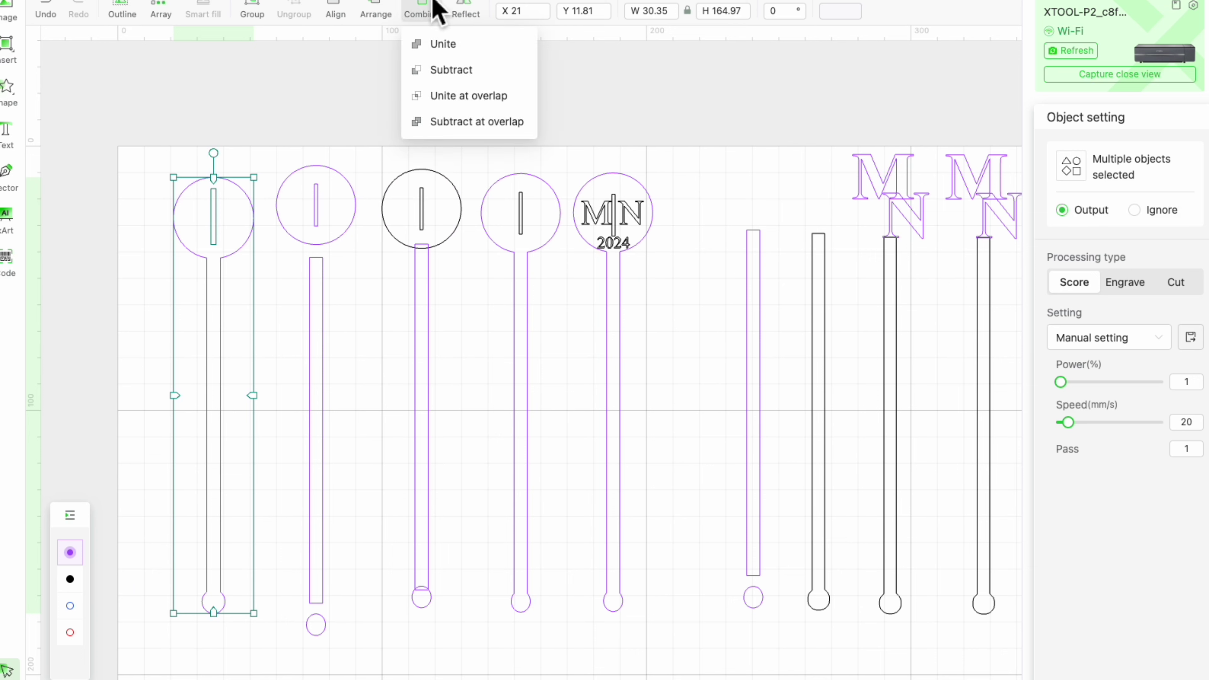
pyautogui.click(462, 45)
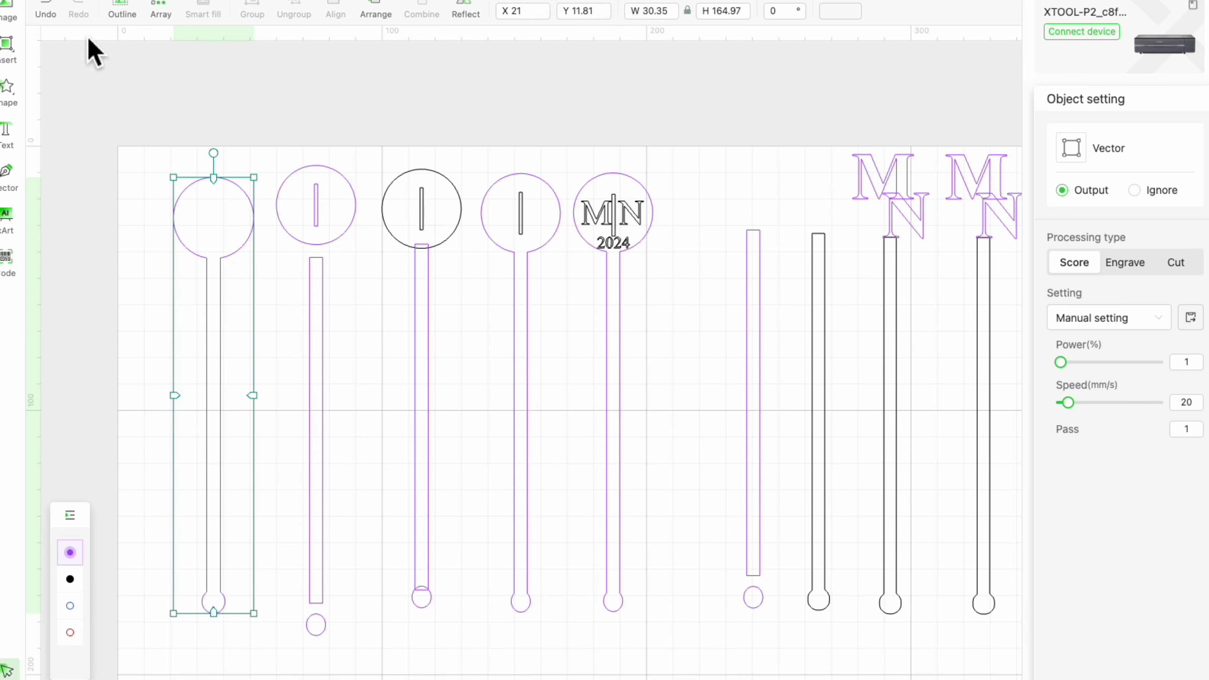
pyautogui.click(54, 9)
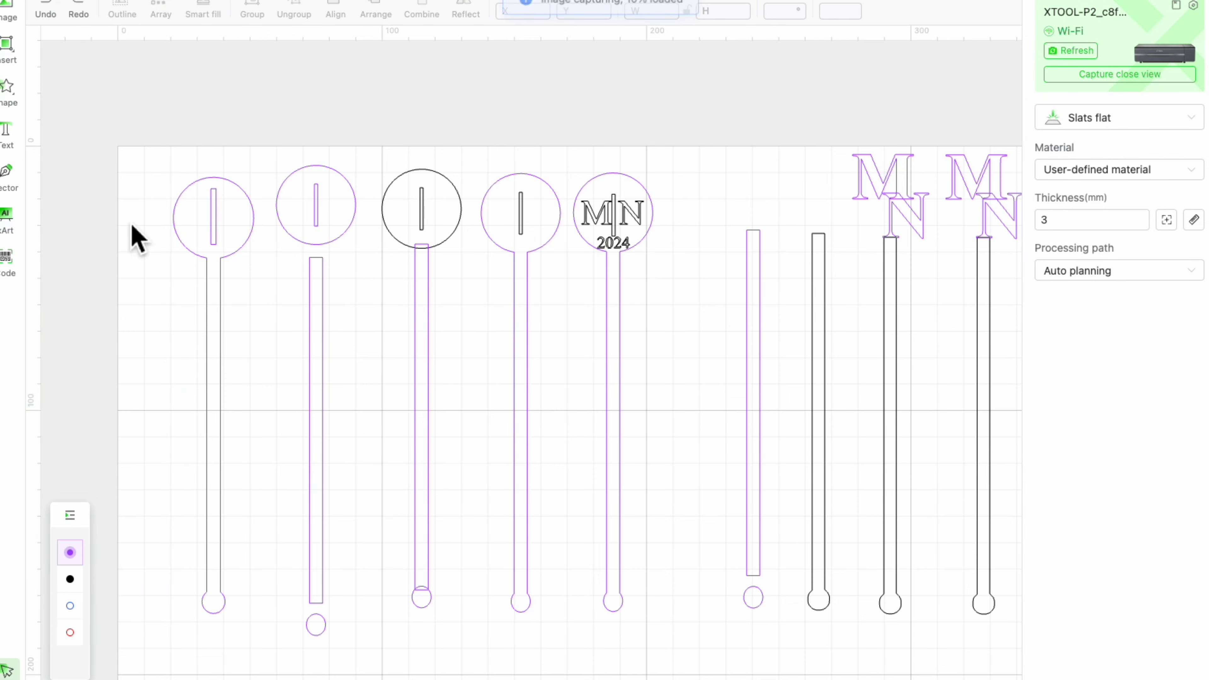
# - Hide the camera photo behind the design and check the new stick with its slot
pyautogui.click(188, 253)
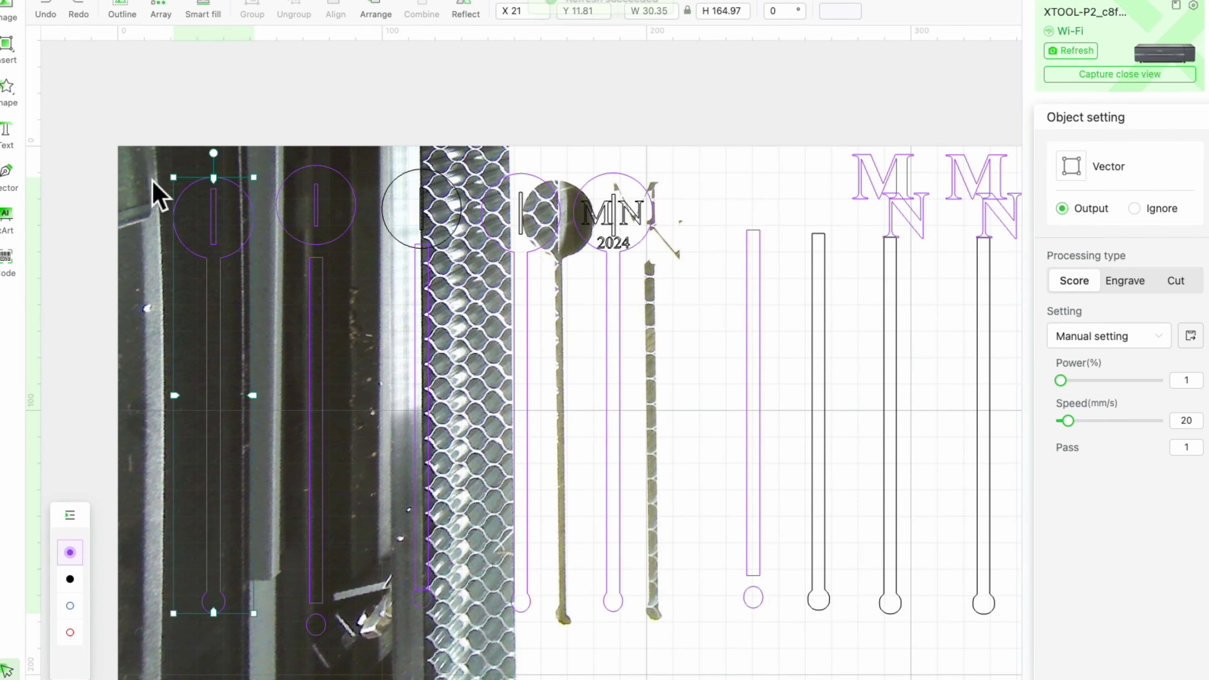
pyautogui.rightClick(757, 168)
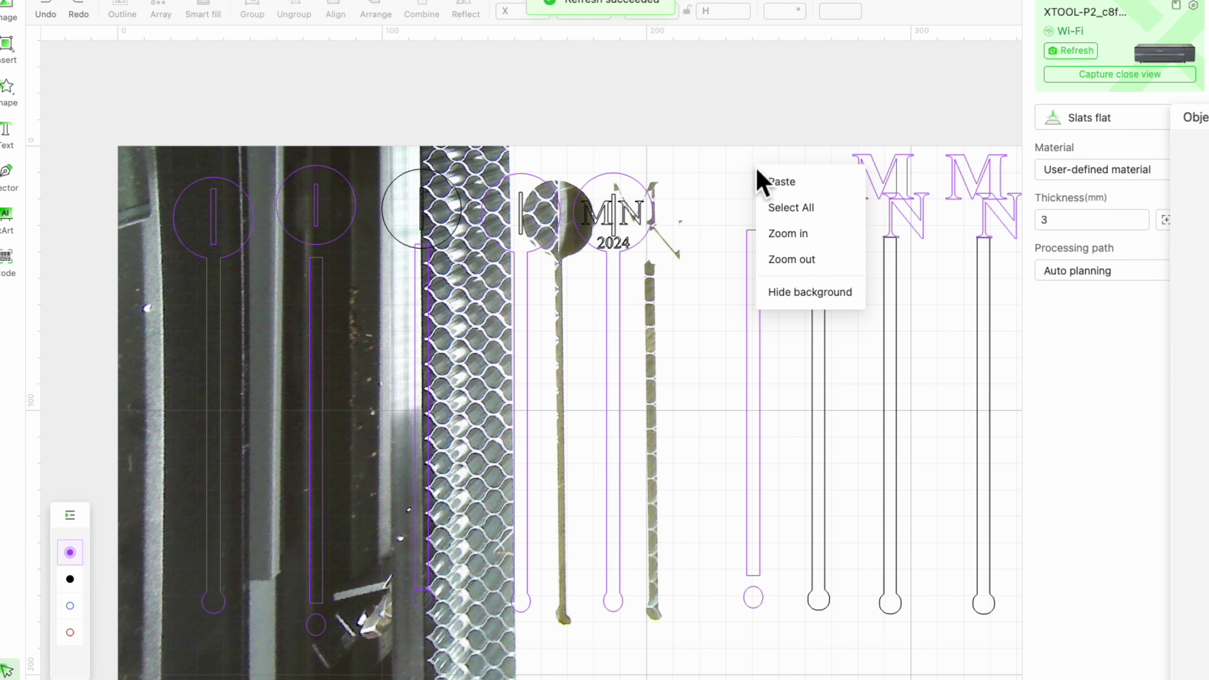
pyautogui.click(828, 296)
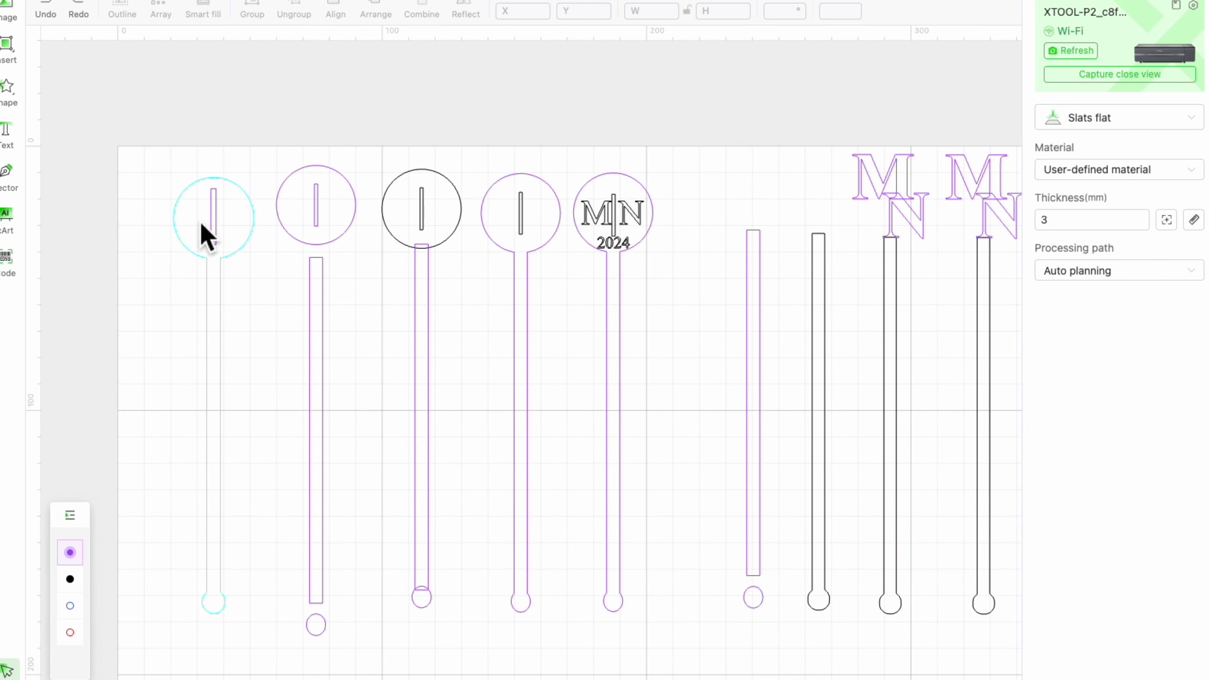
pyautogui.moveTo(145, 155); pyautogui.dragTo(265, 344)
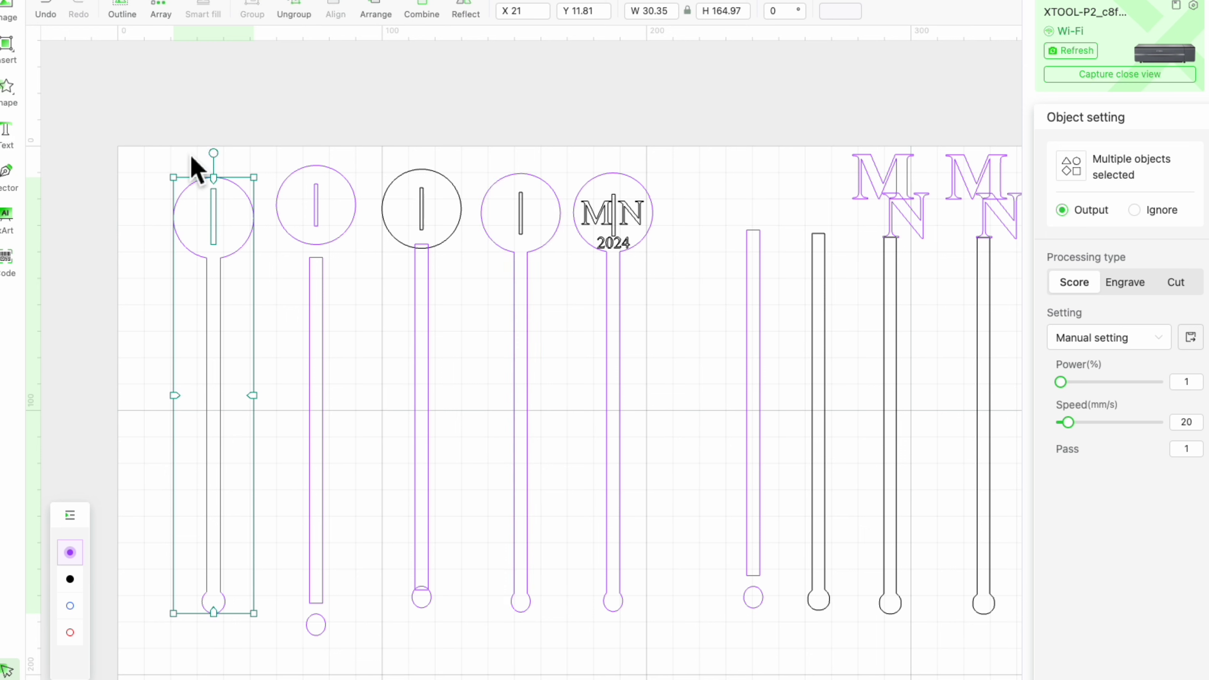
pyautogui.click(154, 235)
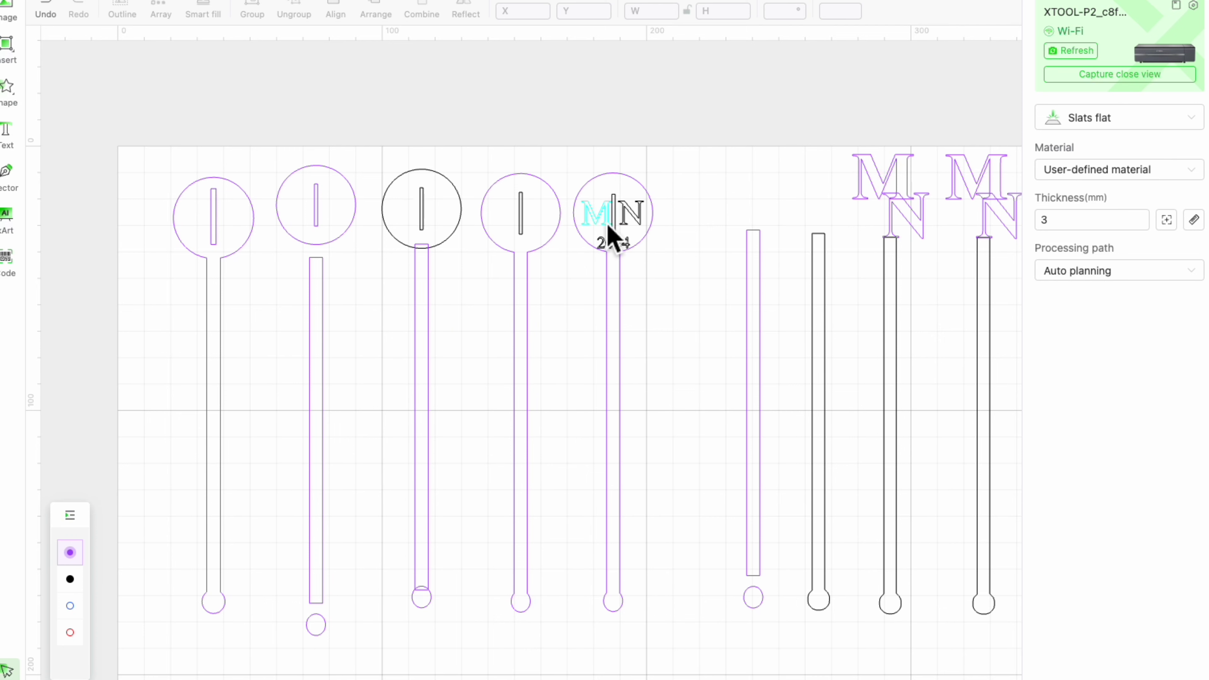
pyautogui.click(19, 54)
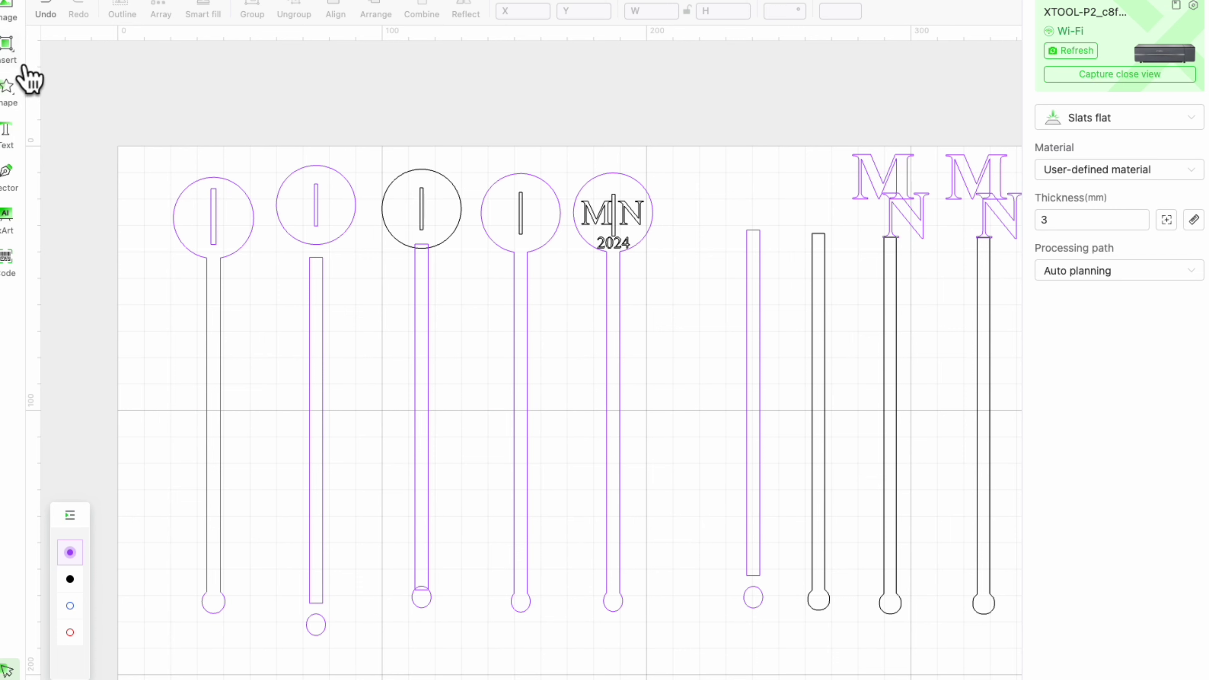
# - Insert a text object, change HELLO to M, and shrink it into the first stirrer's head
pyautogui.click(15, 147)
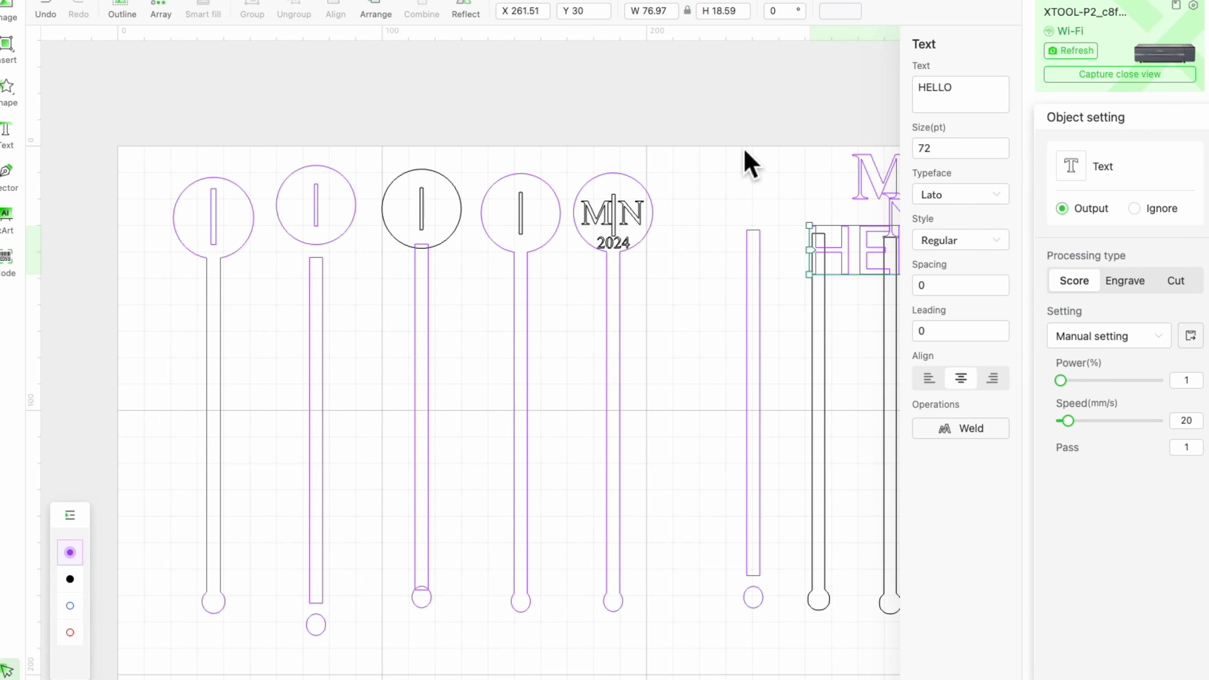
pyautogui.moveTo(855, 253); pyautogui.dragTo(275, 130)
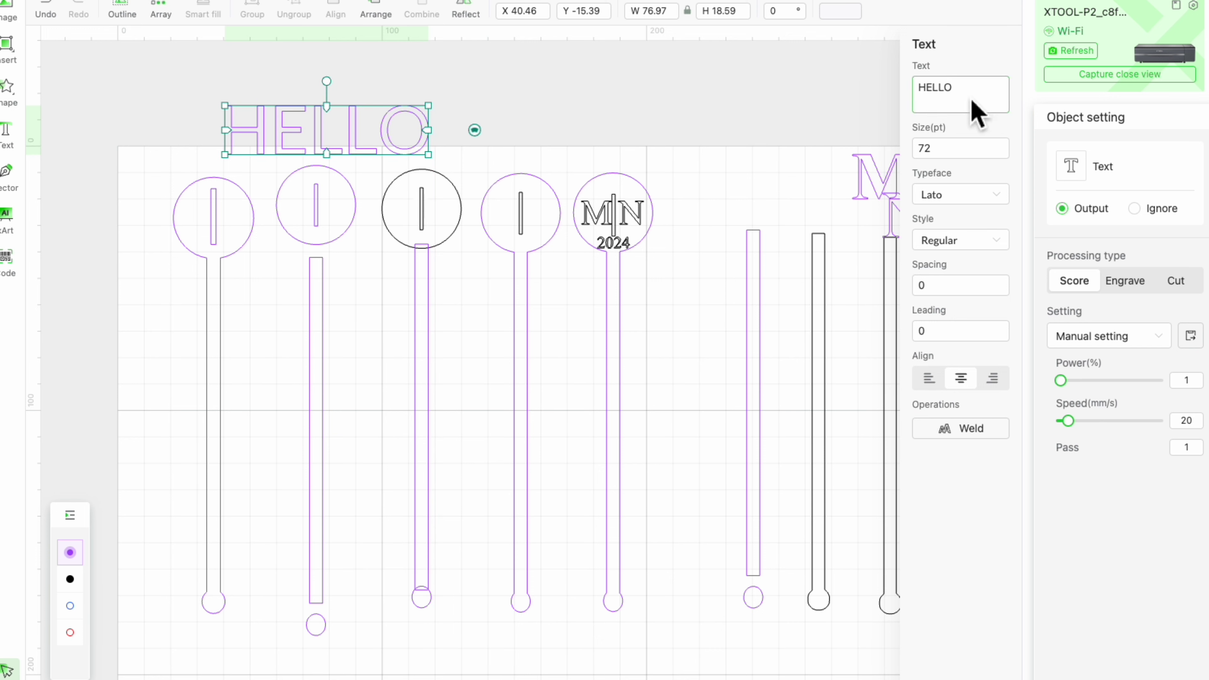
pyautogui.moveTo(974, 105); pyautogui.dragTo(874, 106)
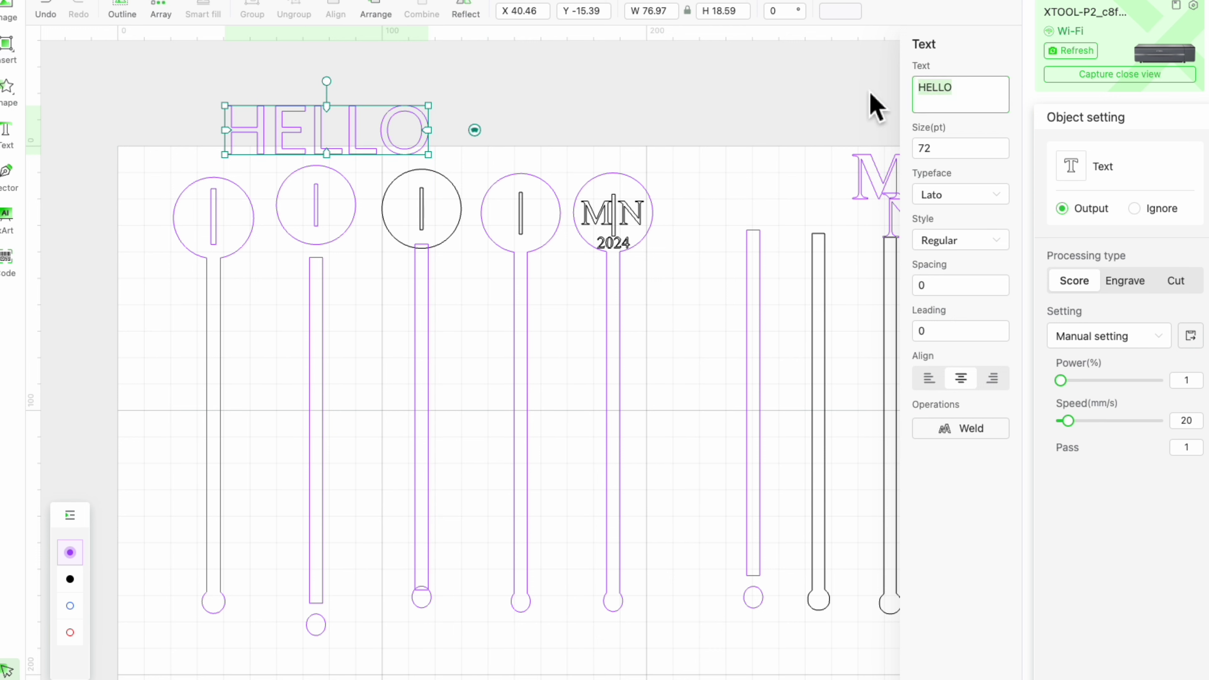
pyautogui.write('M')
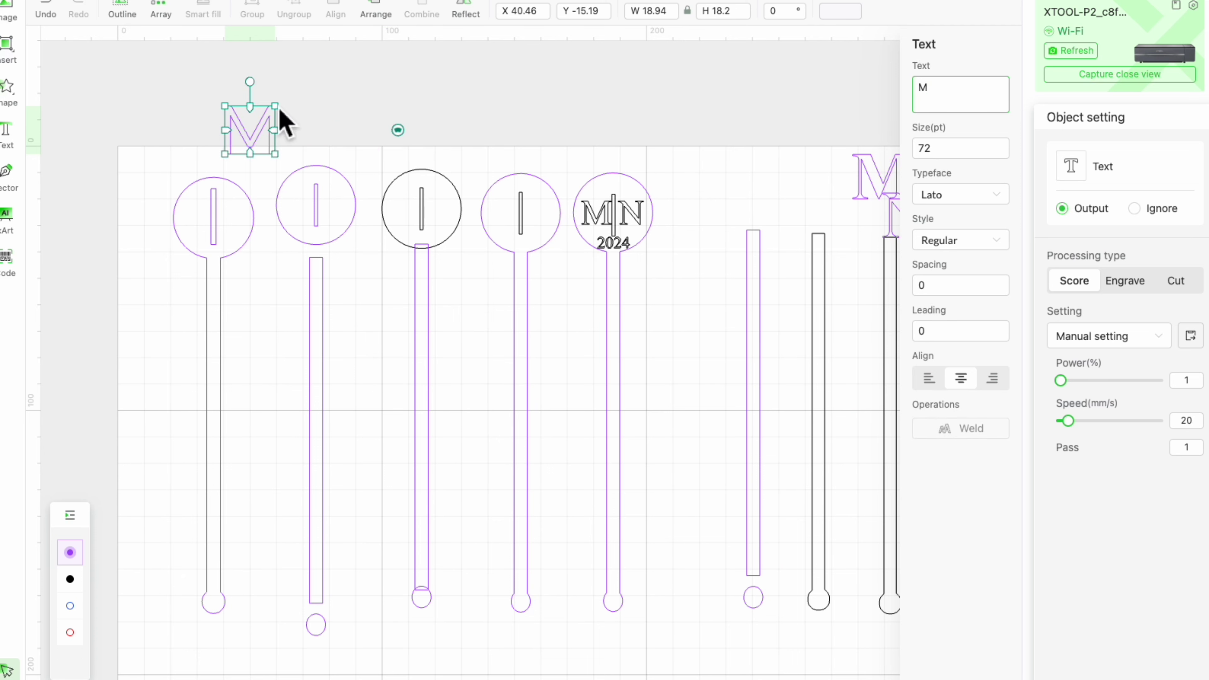
pyautogui.moveTo(273, 125); pyautogui.dragTo(201, 223)
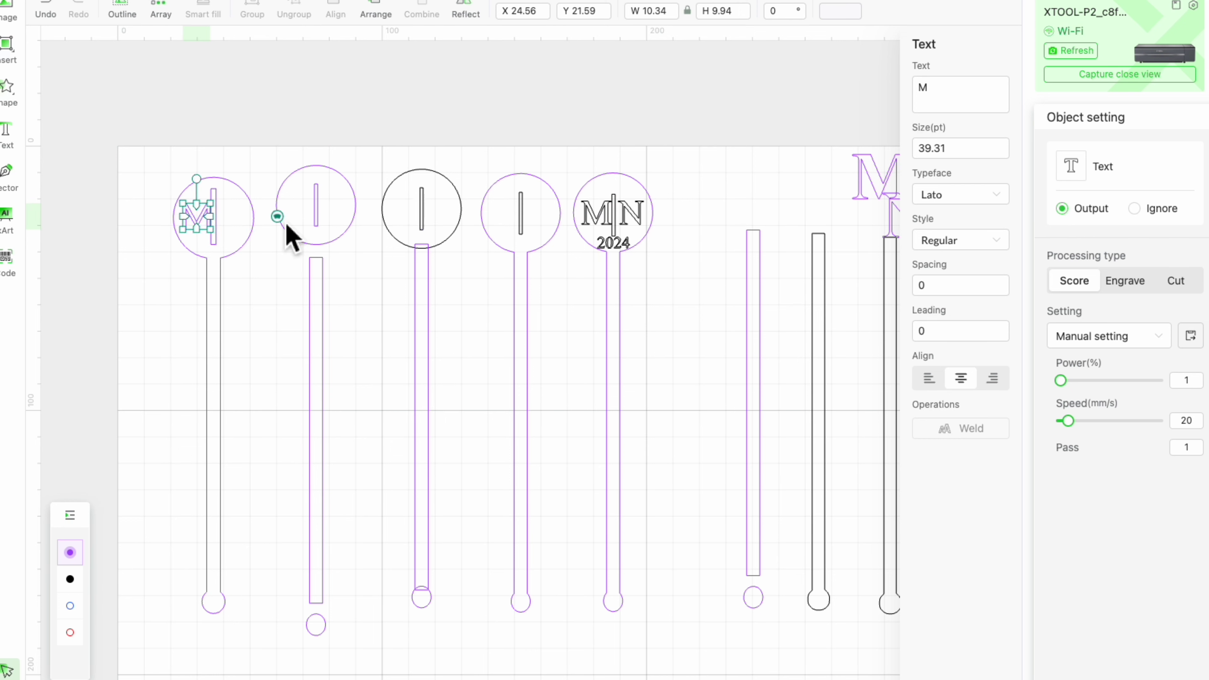
pyautogui.click(267, 337)
pyautogui.click(212, 232)
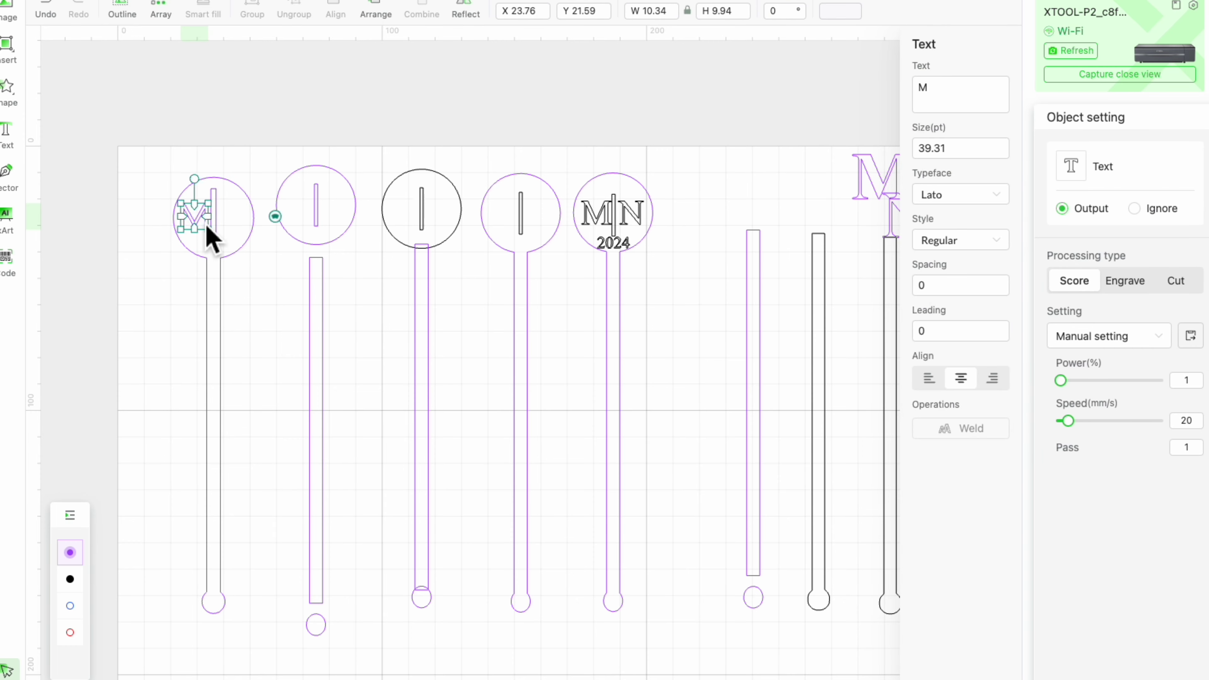
pyautogui.click(270, 319)
pyautogui.click(197, 238)
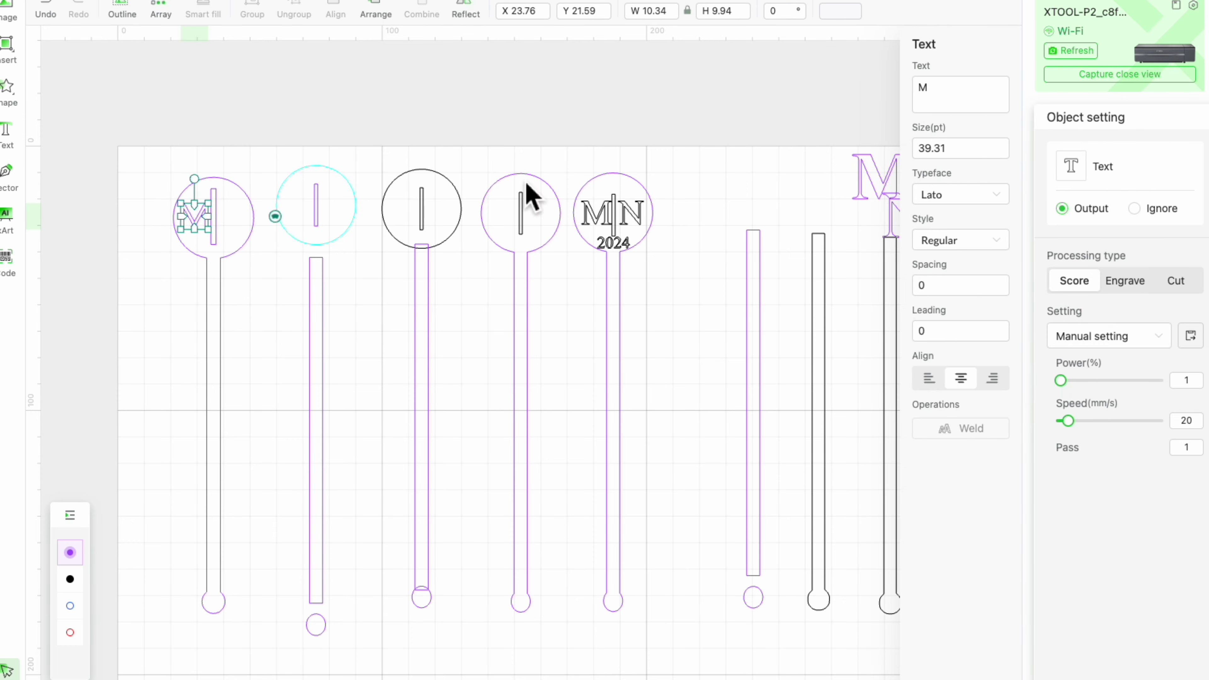
# - Change the M's typeface to Times New Roman and select the first stirrer with its M
pyautogui.click(951, 201)
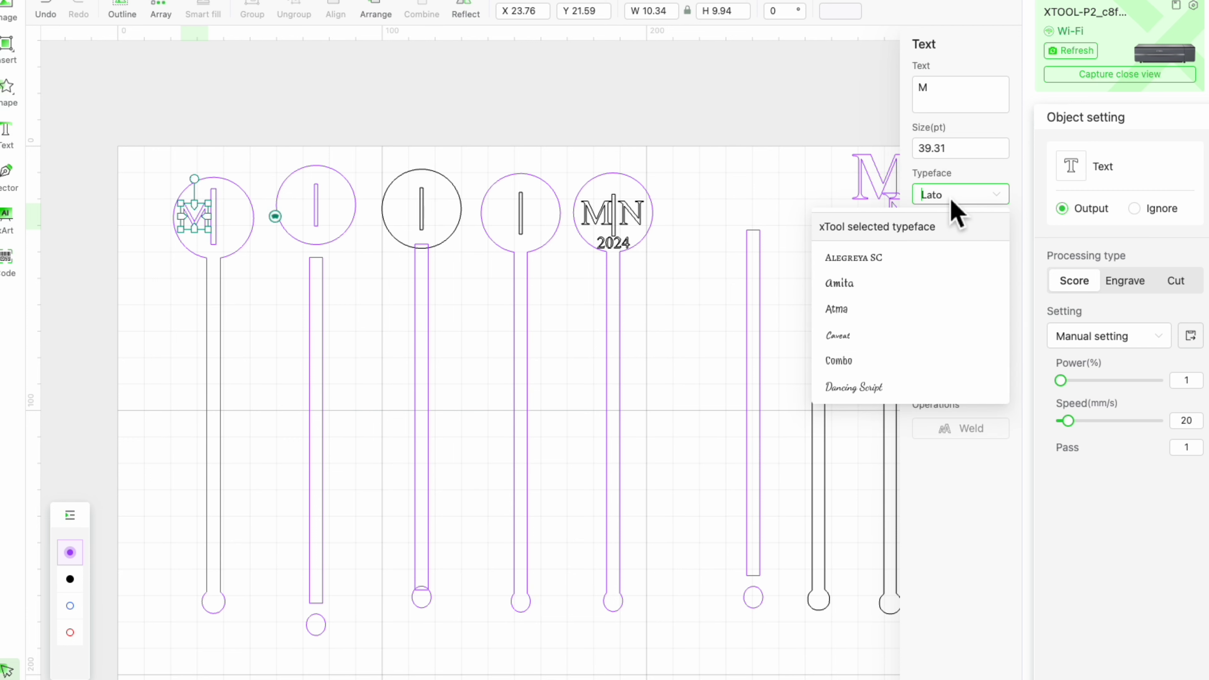
pyautogui.write('ti')
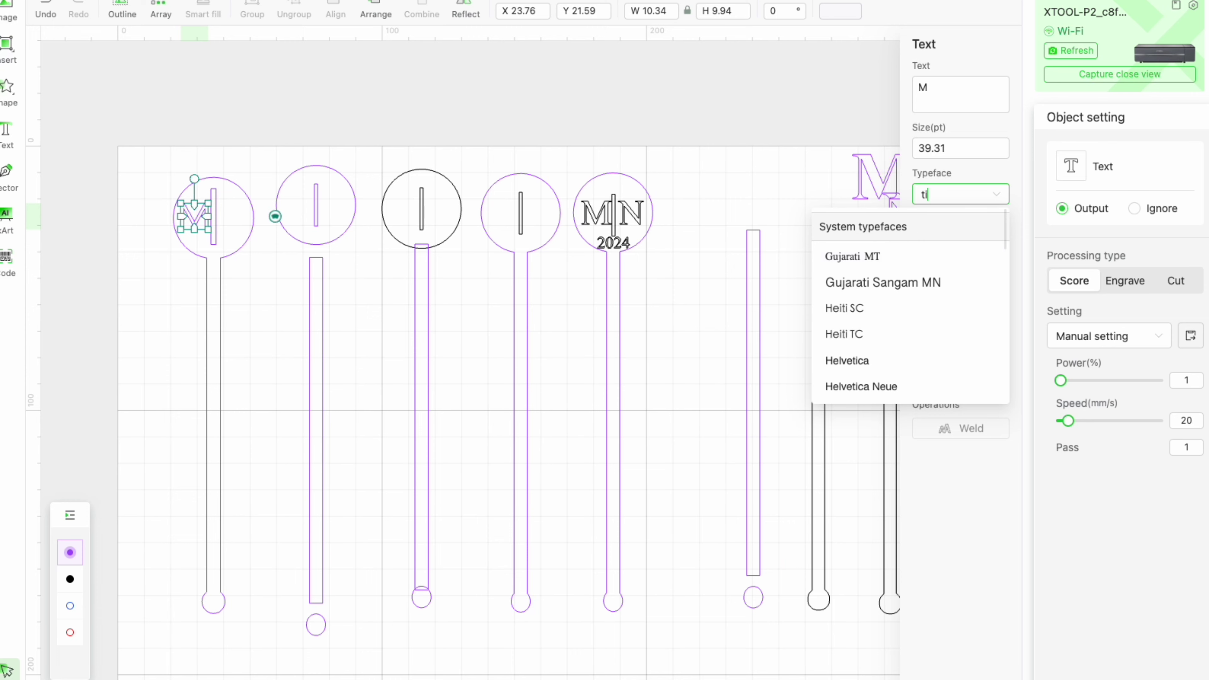
pyautogui.write('m')
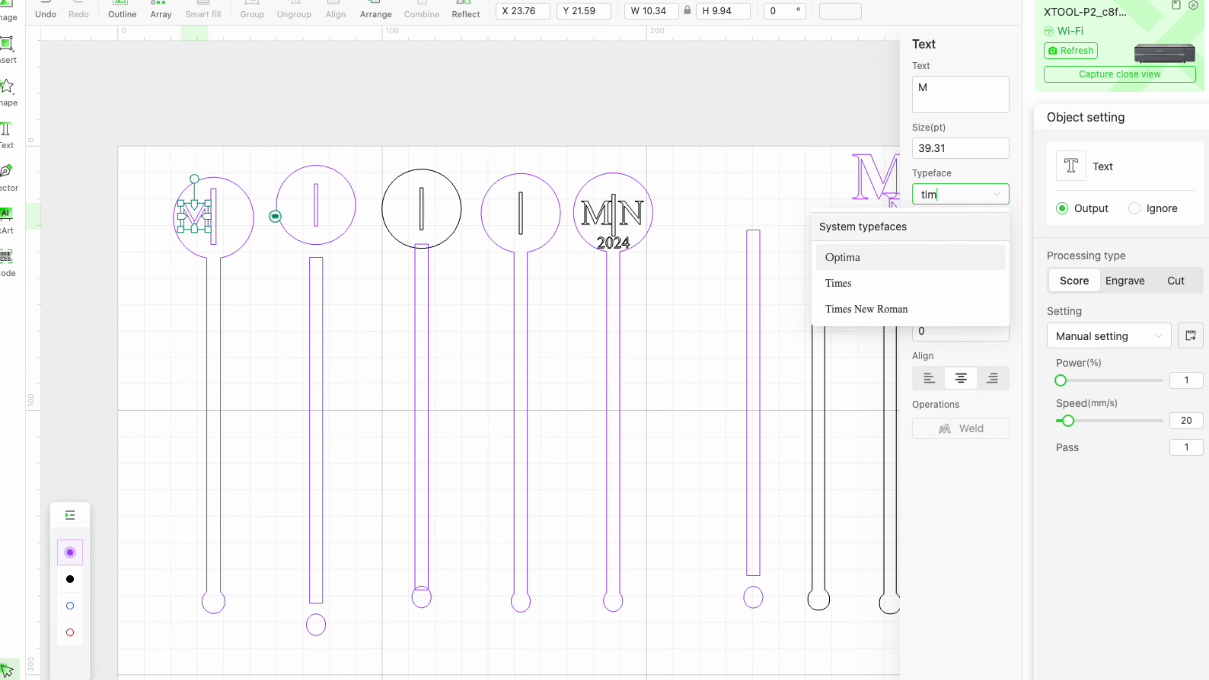
pyautogui.click(876, 312)
pyautogui.click(188, 285)
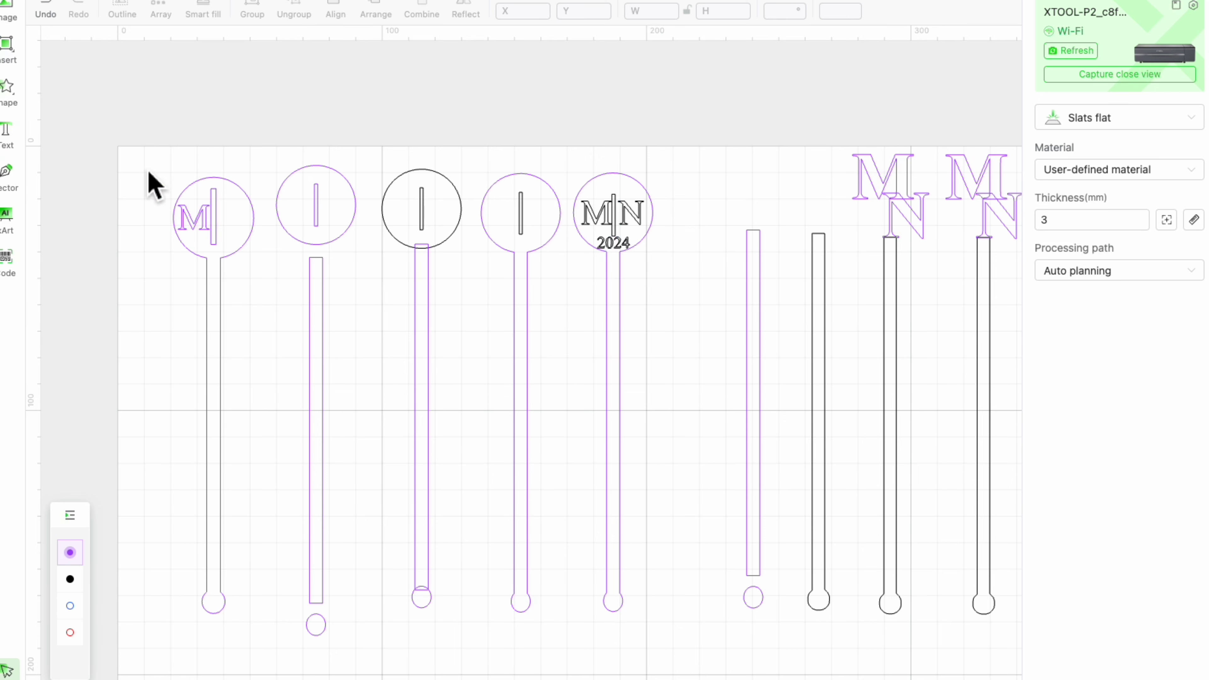
pyautogui.moveTo(138, 161); pyautogui.dragTo(270, 351)
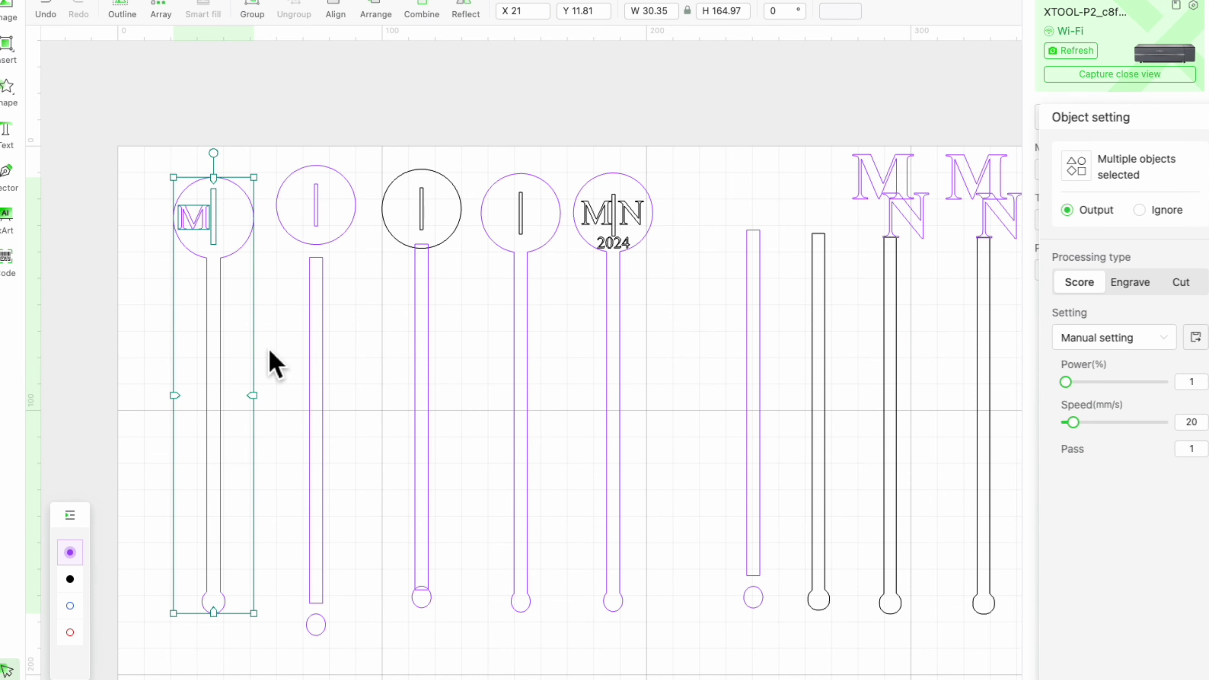
# - Group the first stirrer with its M; set the MN stirrer to Cut, 100% power, 5 mm/s
pyautogui.click(256, 21)
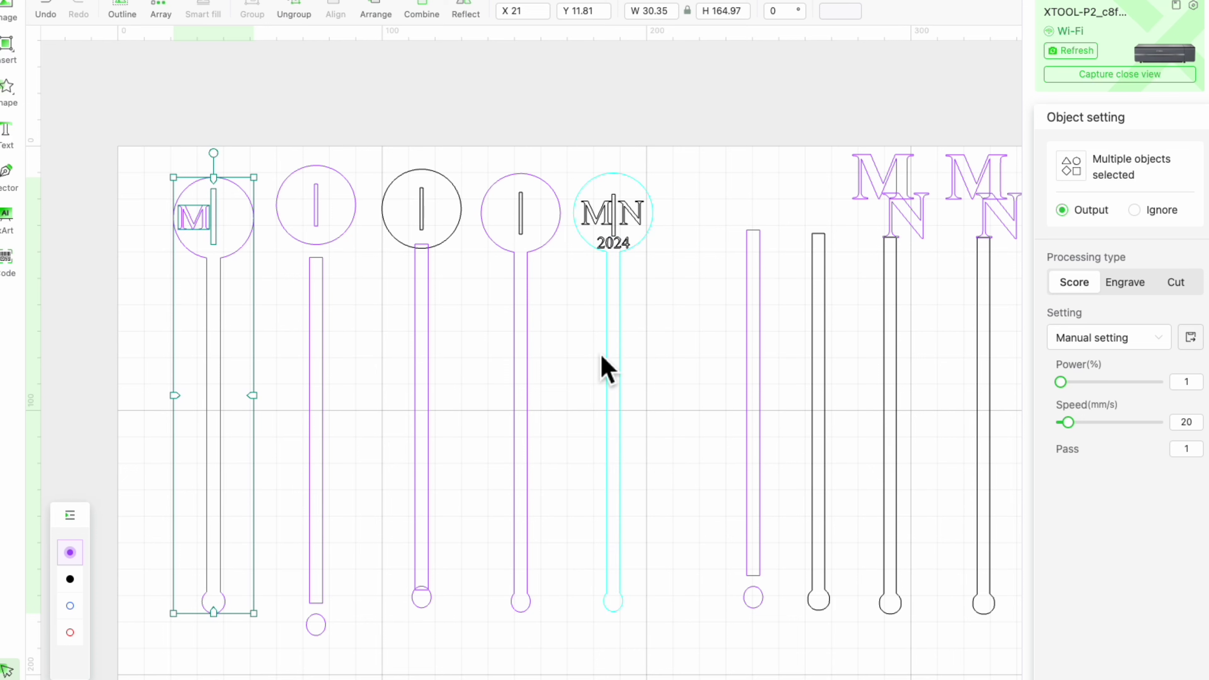
pyautogui.click(620, 377)
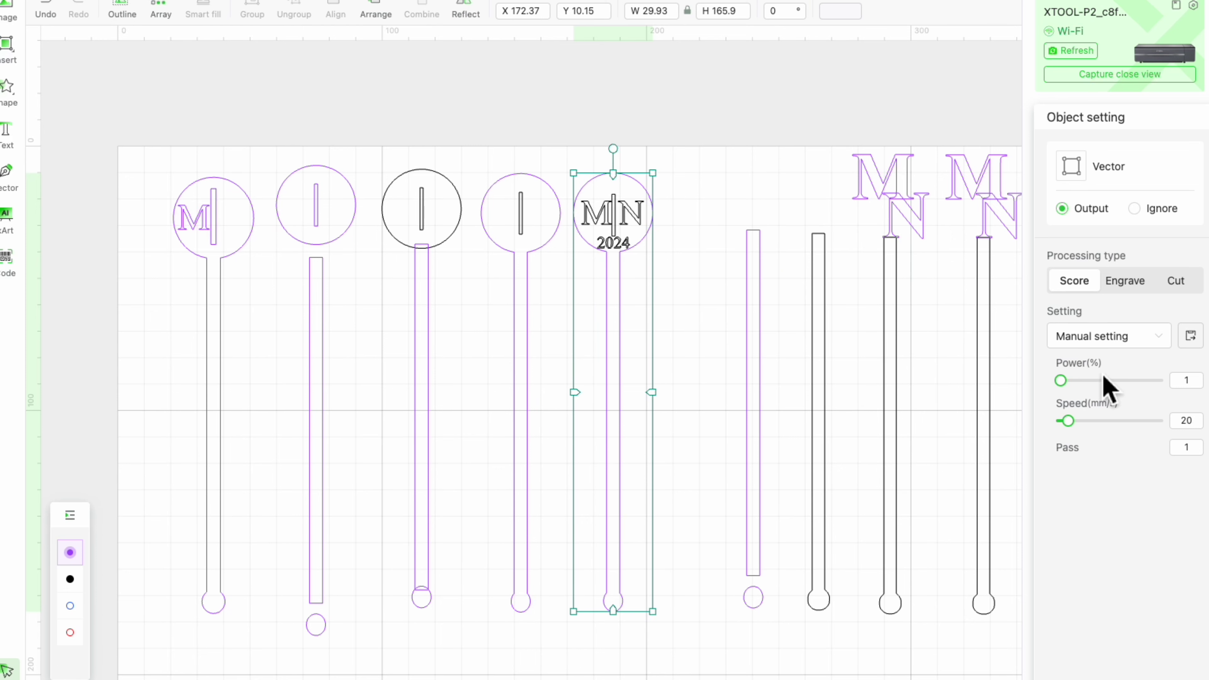
pyautogui.moveTo(1060, 380); pyautogui.dragTo(1095, 381)
pyautogui.click(1180, 281)
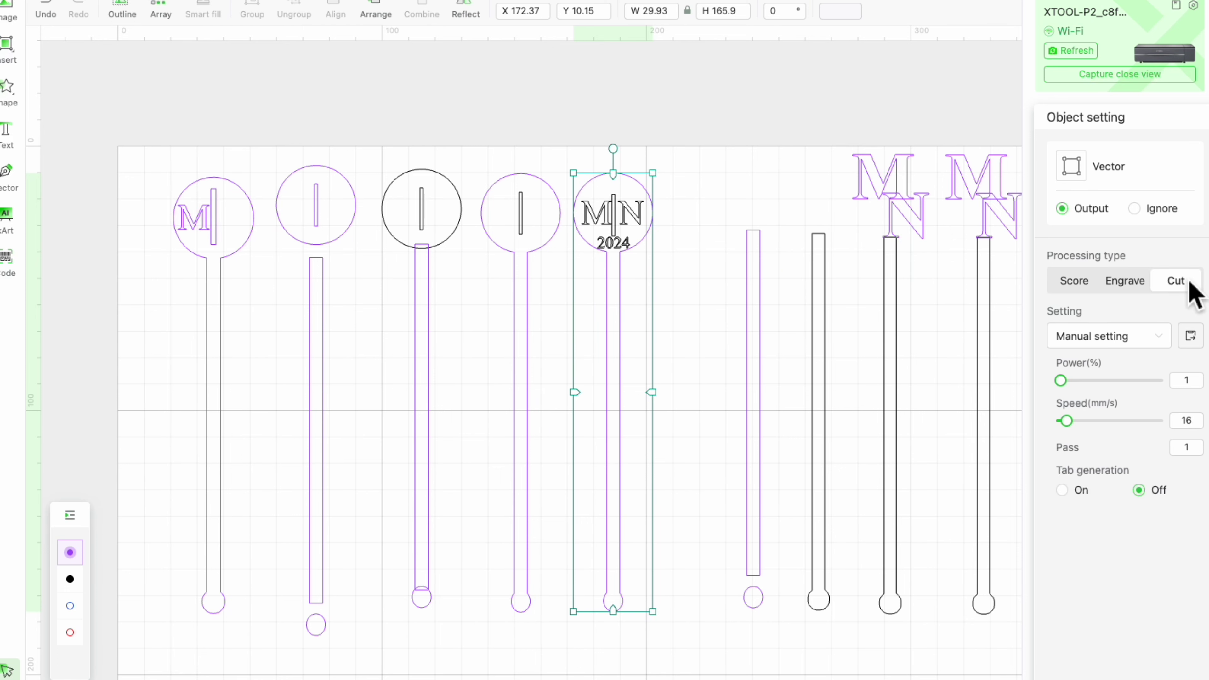
pyautogui.moveTo(1066, 386)
pyautogui.moveTo(1065, 384); pyautogui.dragTo(1180, 386)
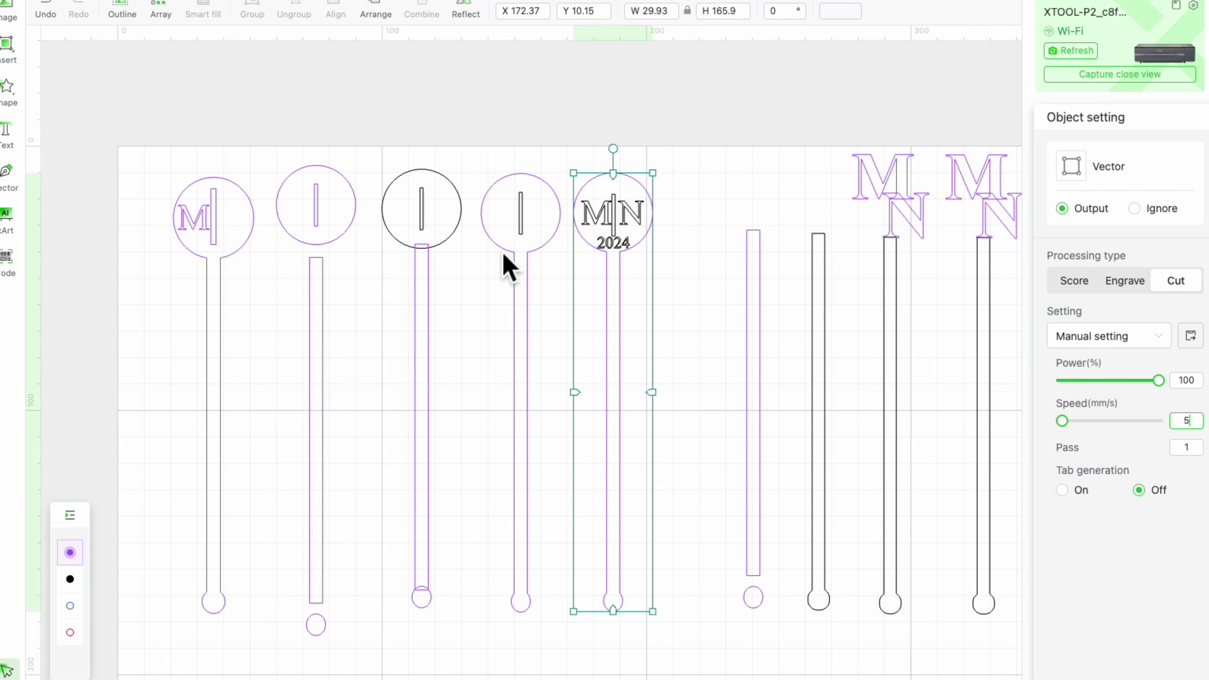
pyautogui.click(178, 648)
pyautogui.hscroll(10, 178, 647)
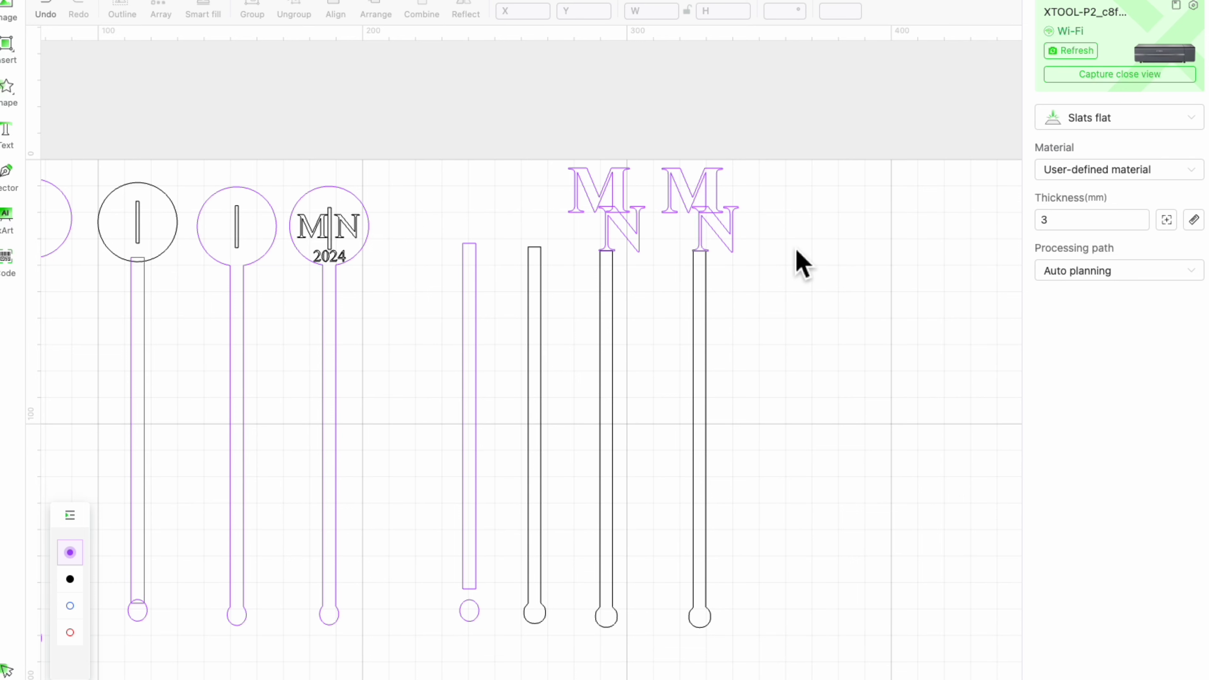
# - Draw a tall thin rectangle with a small circle at its bottom end
pyautogui.moveTo(815, 336)
pyautogui.mouseDown()
pyautogui.moveTo(799, 464)
pyautogui.moveTo(805, 607)
pyautogui.mouseUp()
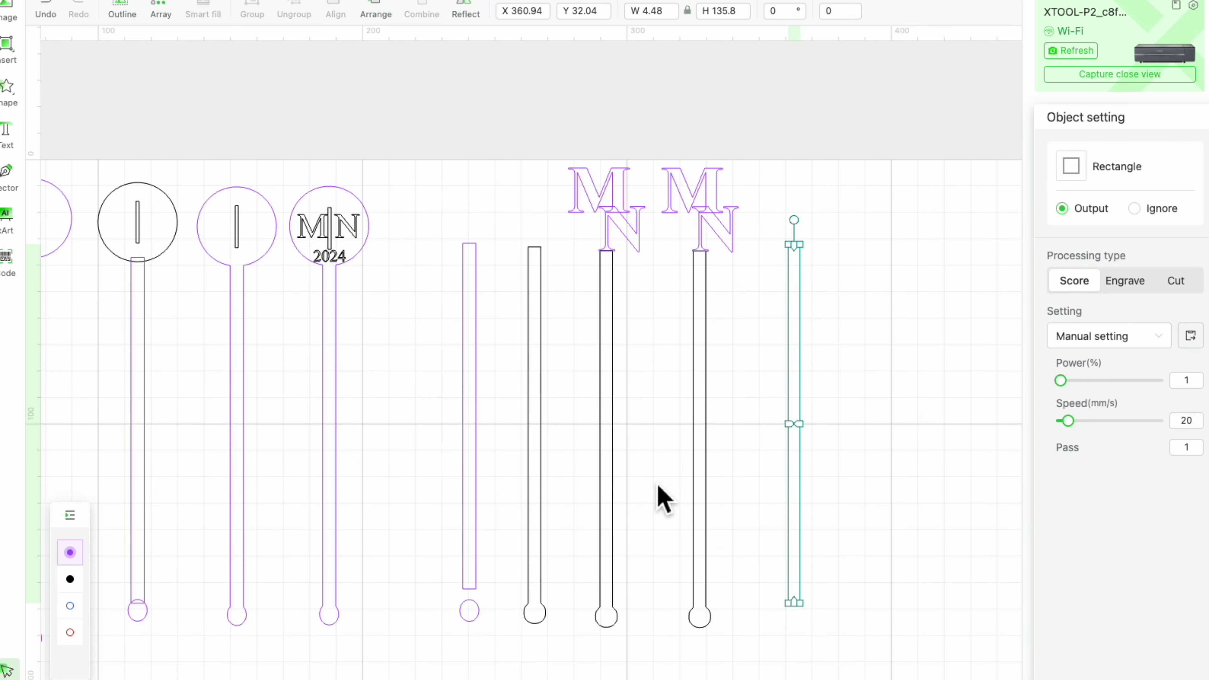
pyautogui.moveTo(14, 46)
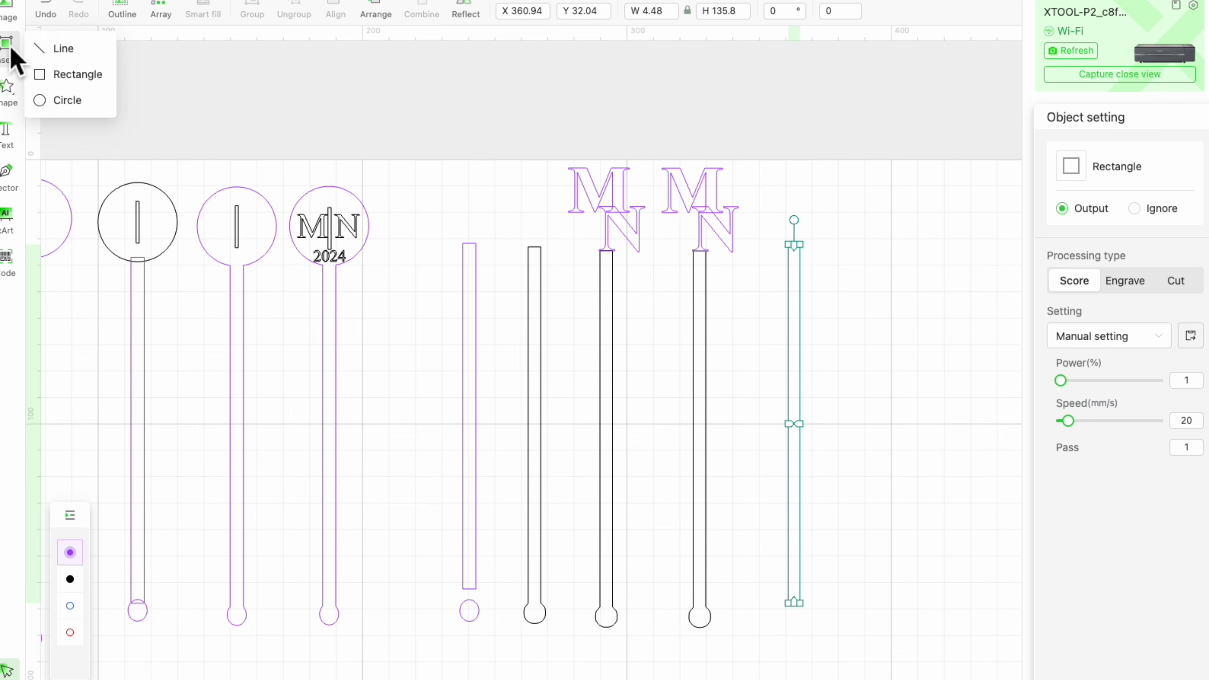
pyautogui.click(74, 101)
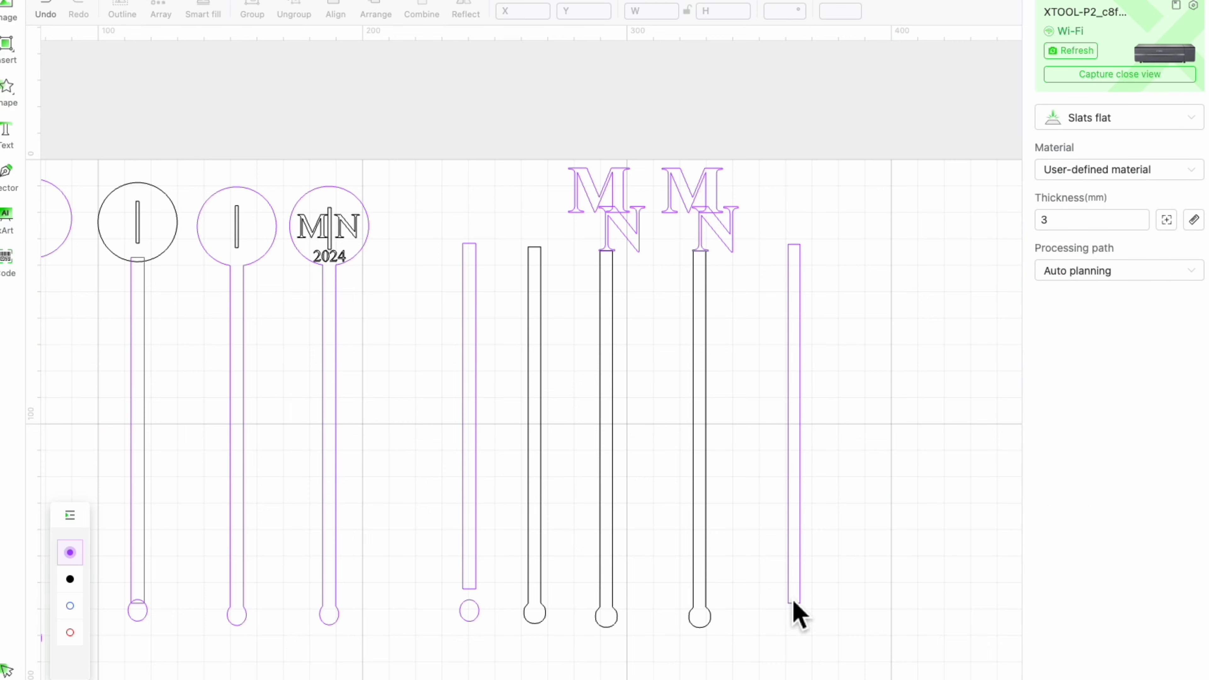
pyautogui.moveTo(785, 602); pyautogui.dragTo(806, 619)
pyautogui.moveTo(814, 634); pyautogui.dragTo(809, 626)
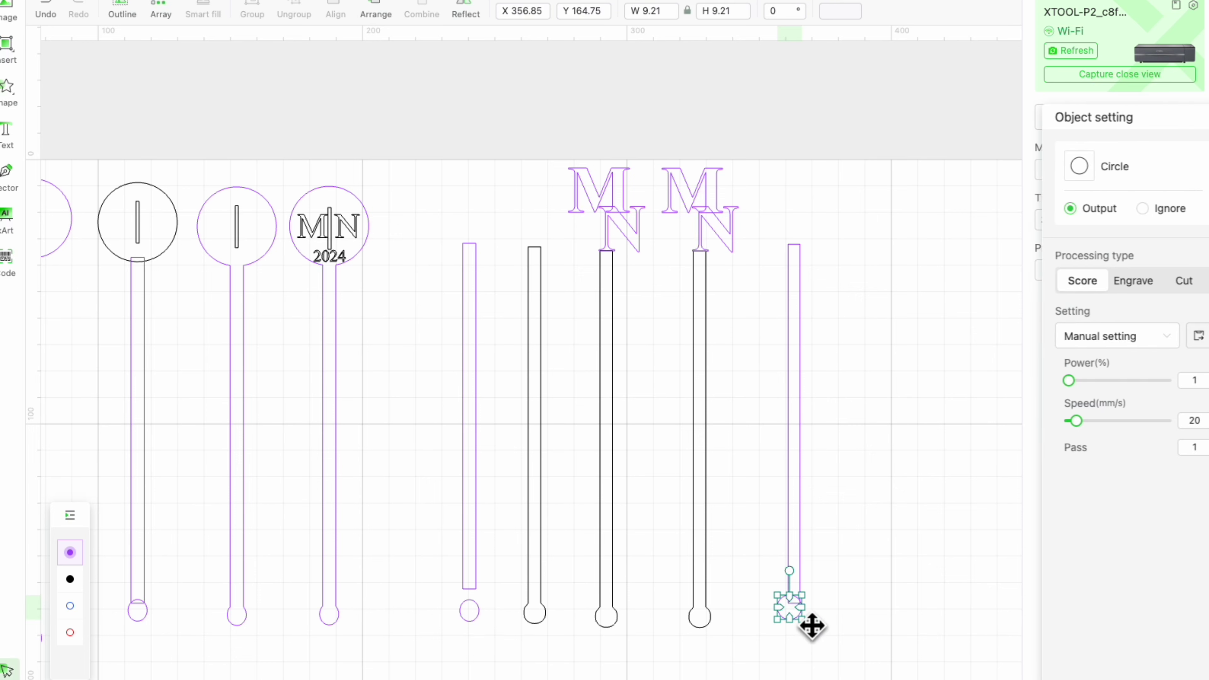
# - Centre the rectangle and circle, unite them, and move the merged stick further right
pyautogui.moveTo(767, 519); pyautogui.dragTo(838, 666)
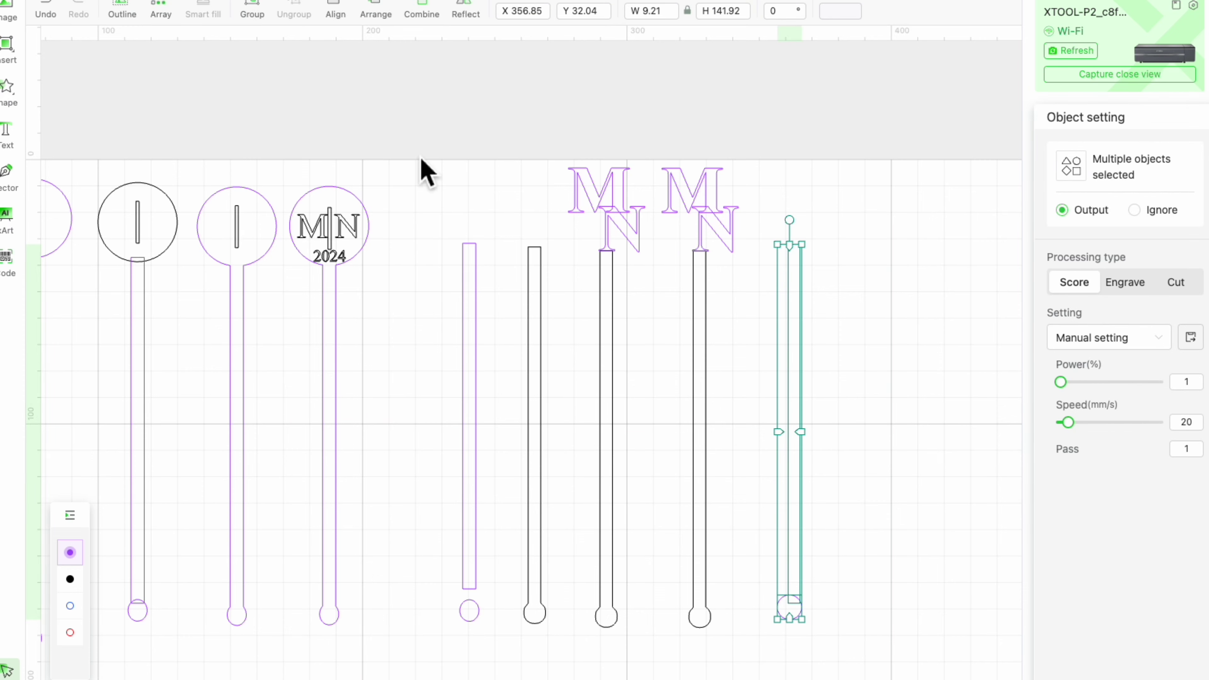
pyautogui.moveTo(392, 17)
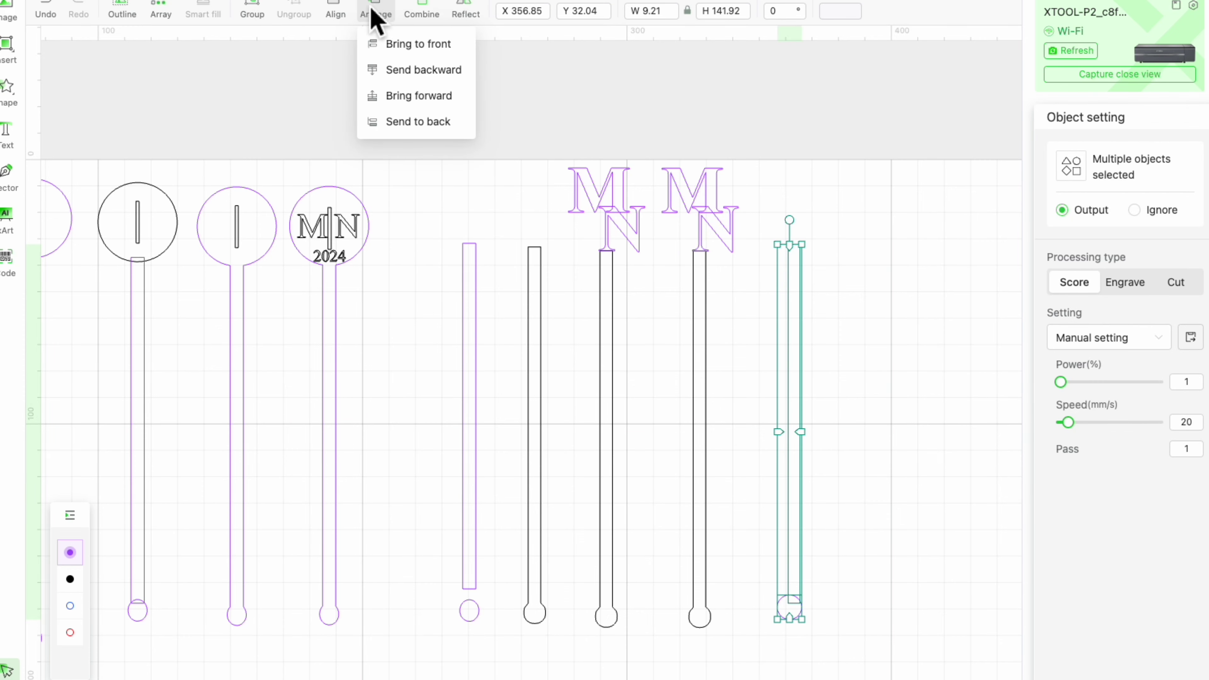
pyautogui.moveTo(339, 15)
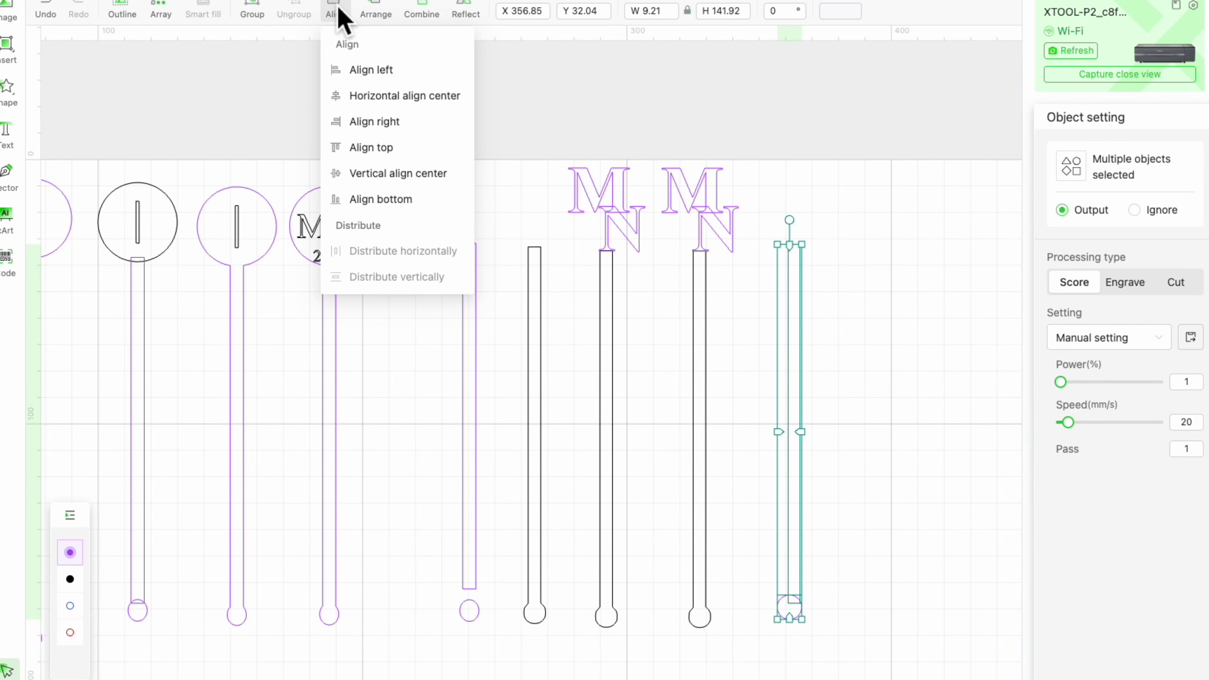
pyautogui.click(363, 97)
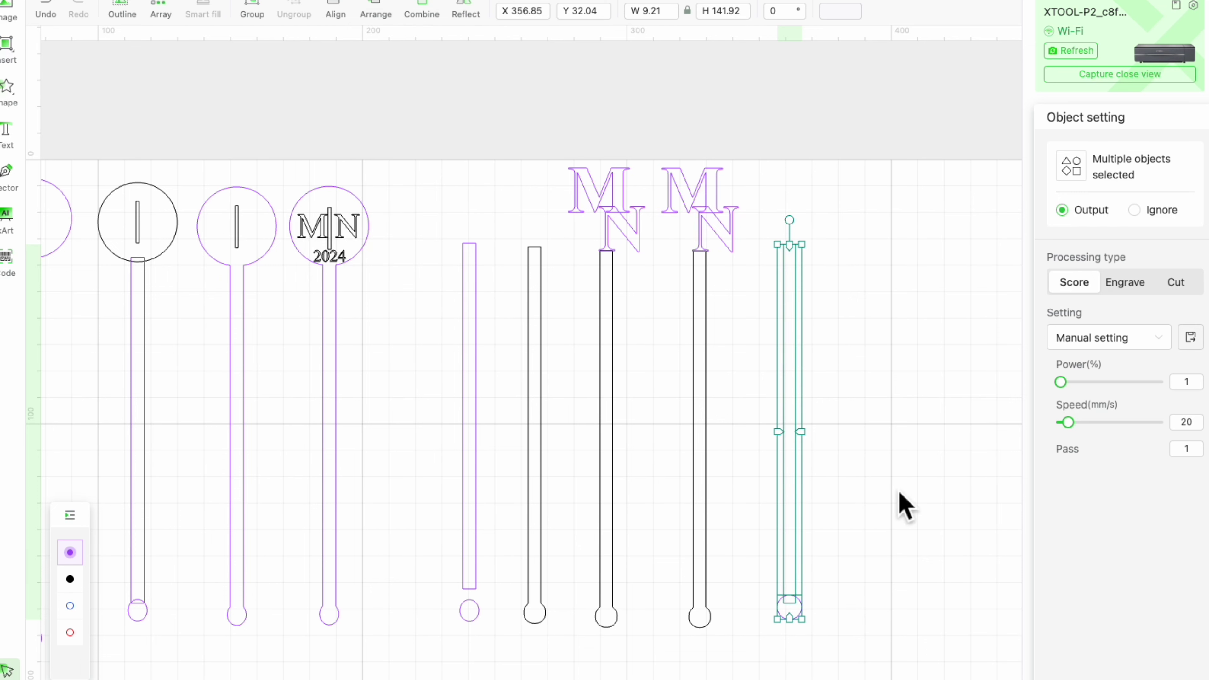
pyautogui.click(425, 13)
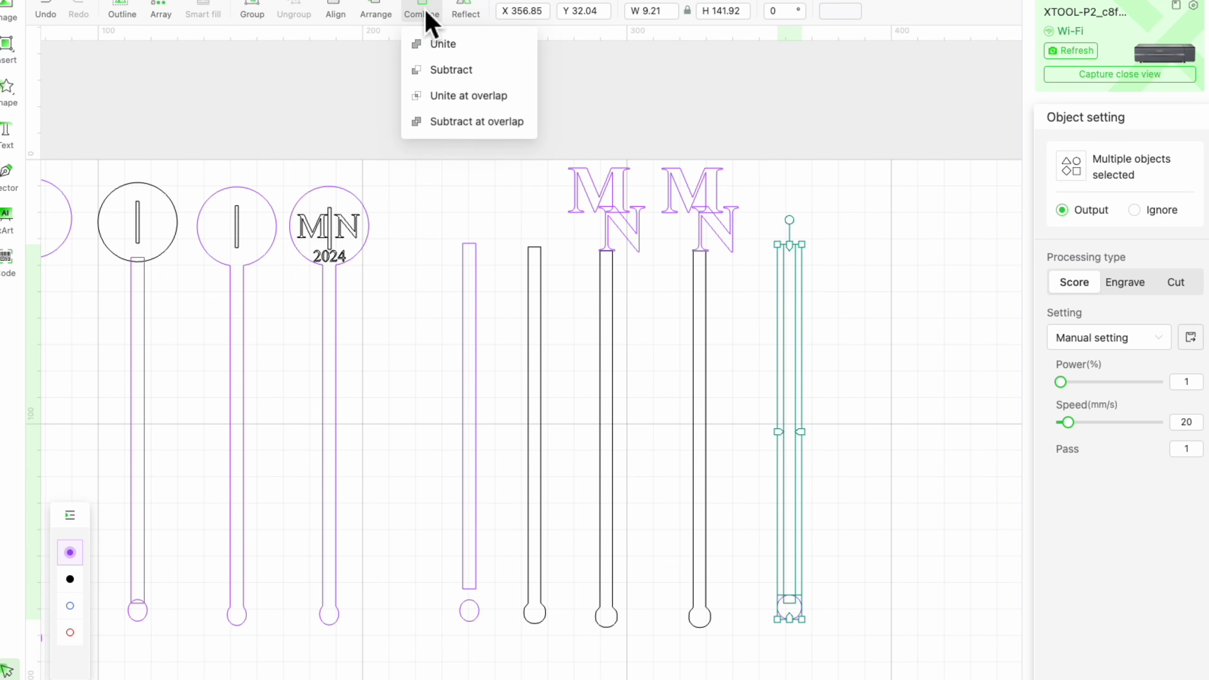
pyautogui.click(442, 52)
pyautogui.click(860, 570)
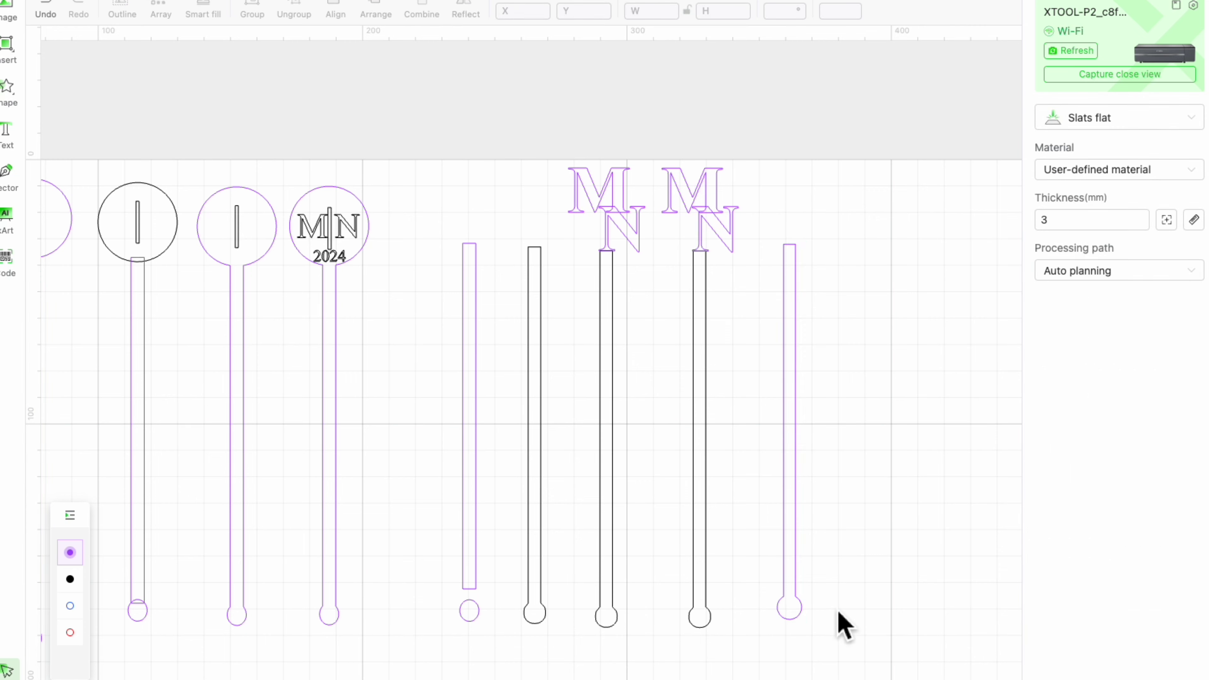
pyautogui.moveTo(801, 358); pyautogui.dragTo(828, 377)
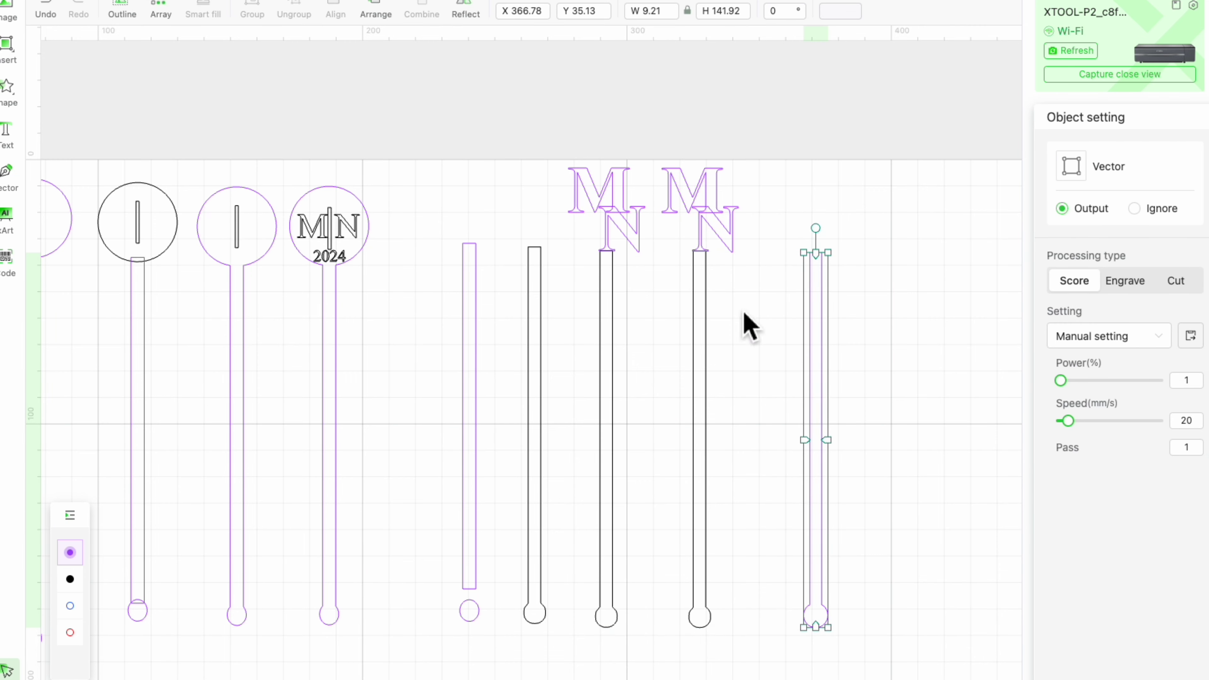
# - Copy the MN monogram and paste the copy onto the right stick
pyautogui.moveTo(658, 153); pyautogui.dragTo(763, 253)
pyautogui.rightClick(705, 199)
pyautogui.click(762, 259)
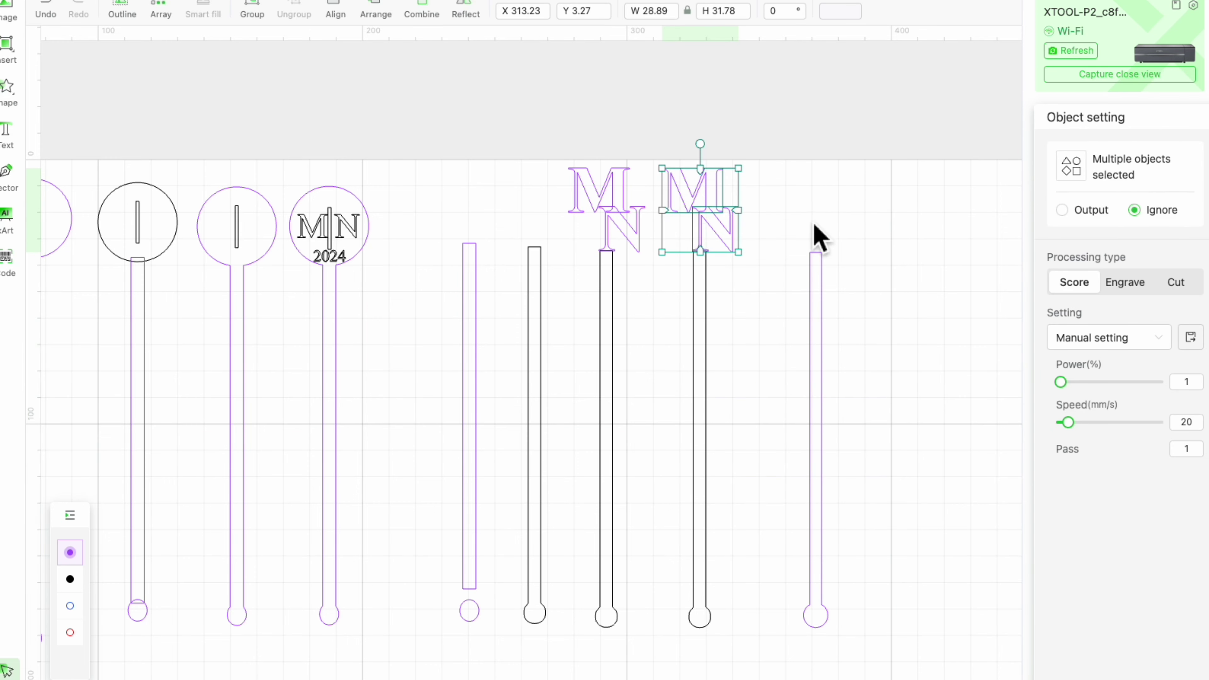
pyautogui.rightClick(820, 181)
pyautogui.click(858, 202)
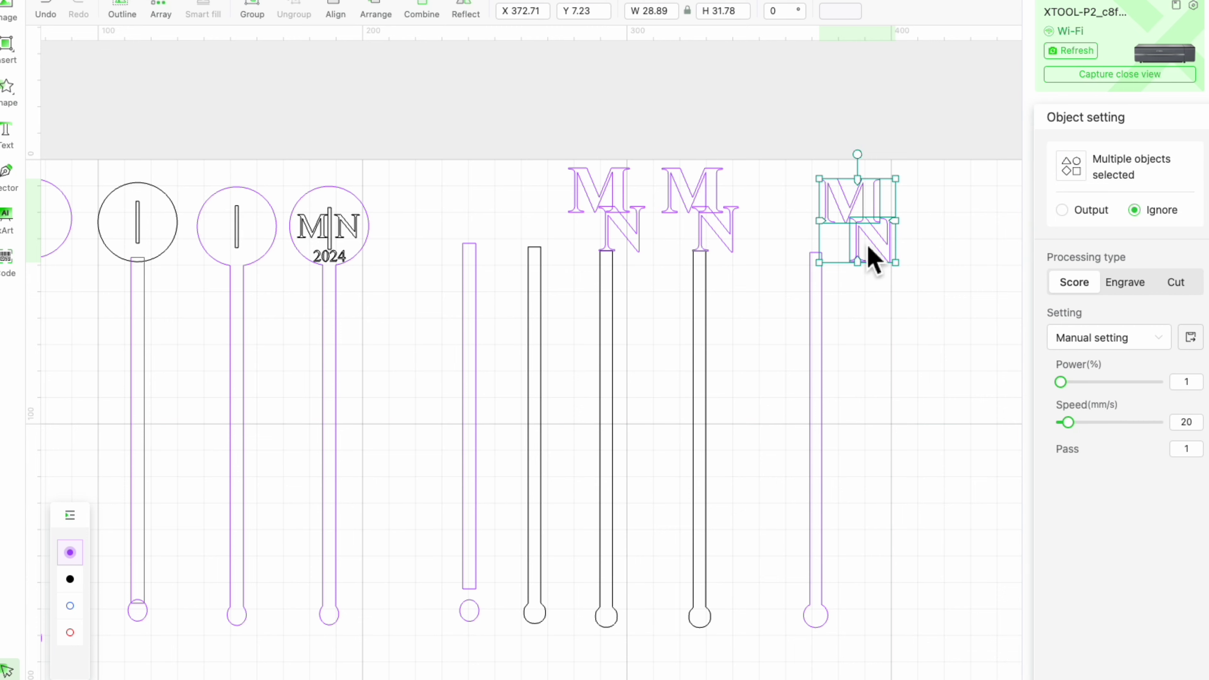
pyautogui.moveTo(882, 242); pyautogui.dragTo(846, 233)
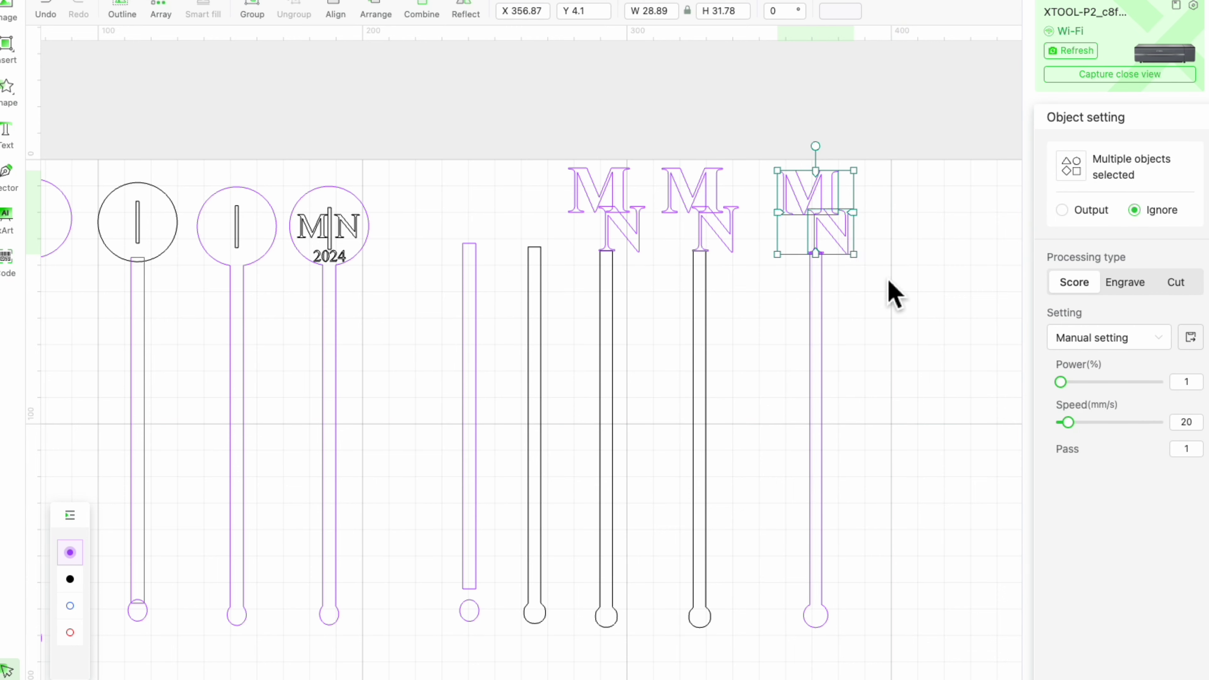
pyautogui.click(901, 318)
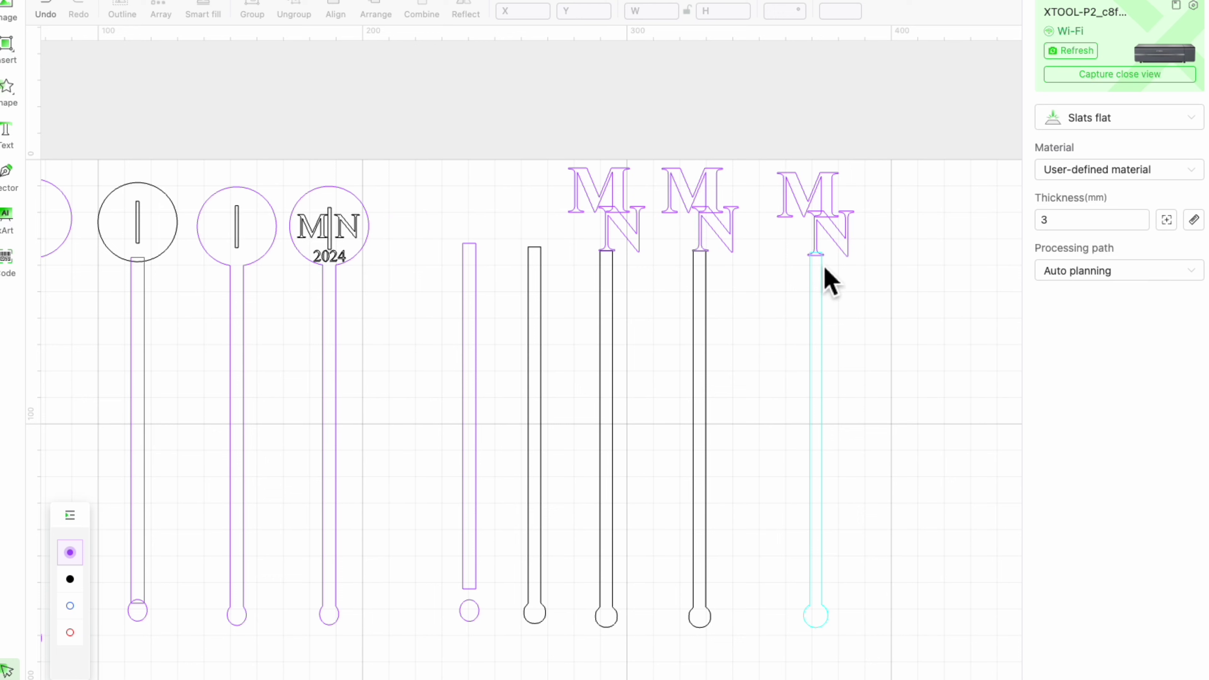
# - Unite the monogram with the stick and set it to Cut at 100% power, 5 mm/s
pyautogui.moveTo(774, 150); pyautogui.dragTo(886, 322)
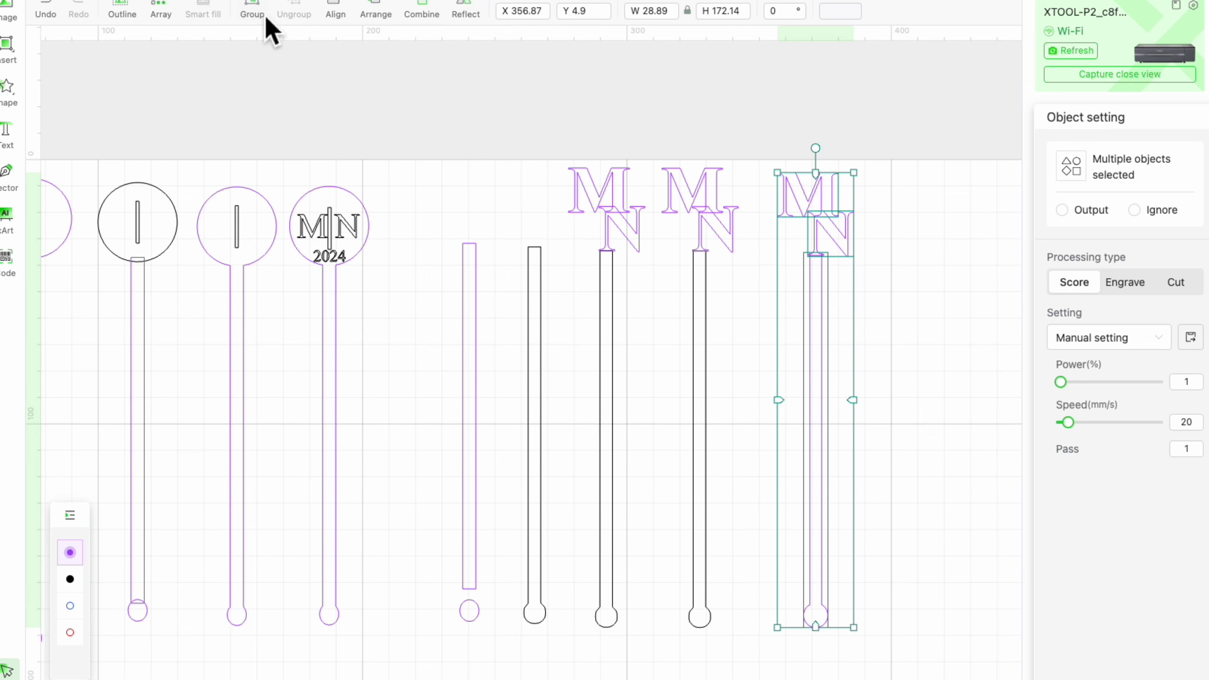
pyautogui.click(428, 10)
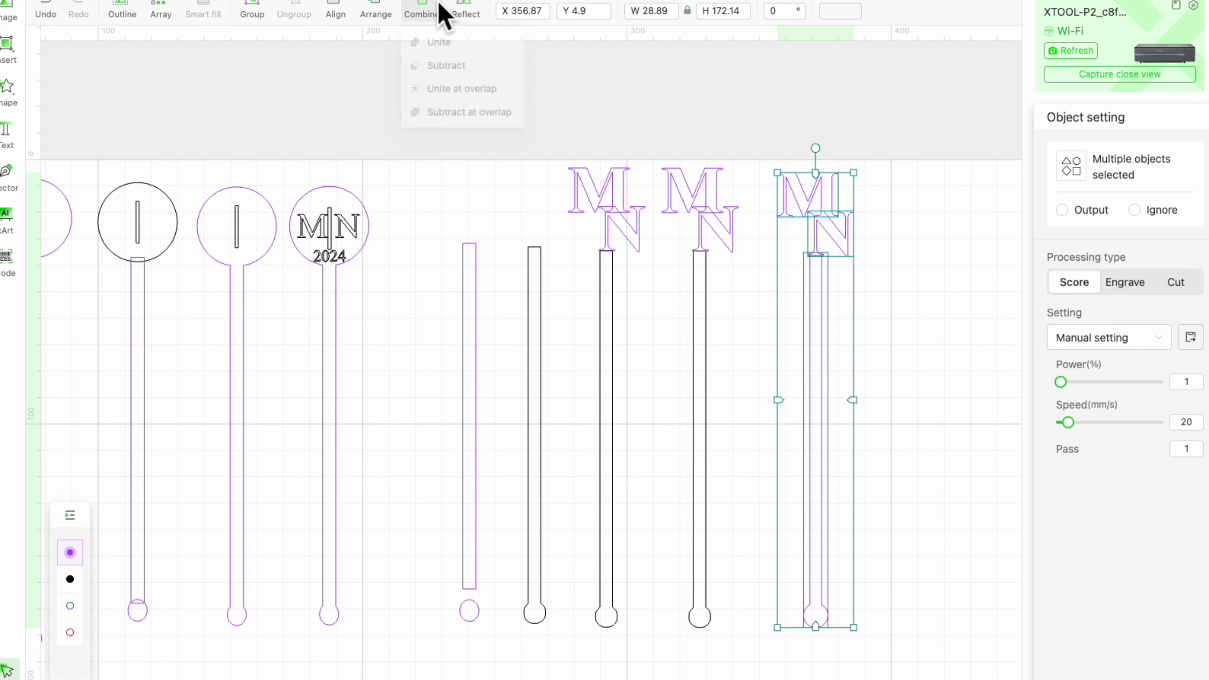
pyautogui.click(449, 57)
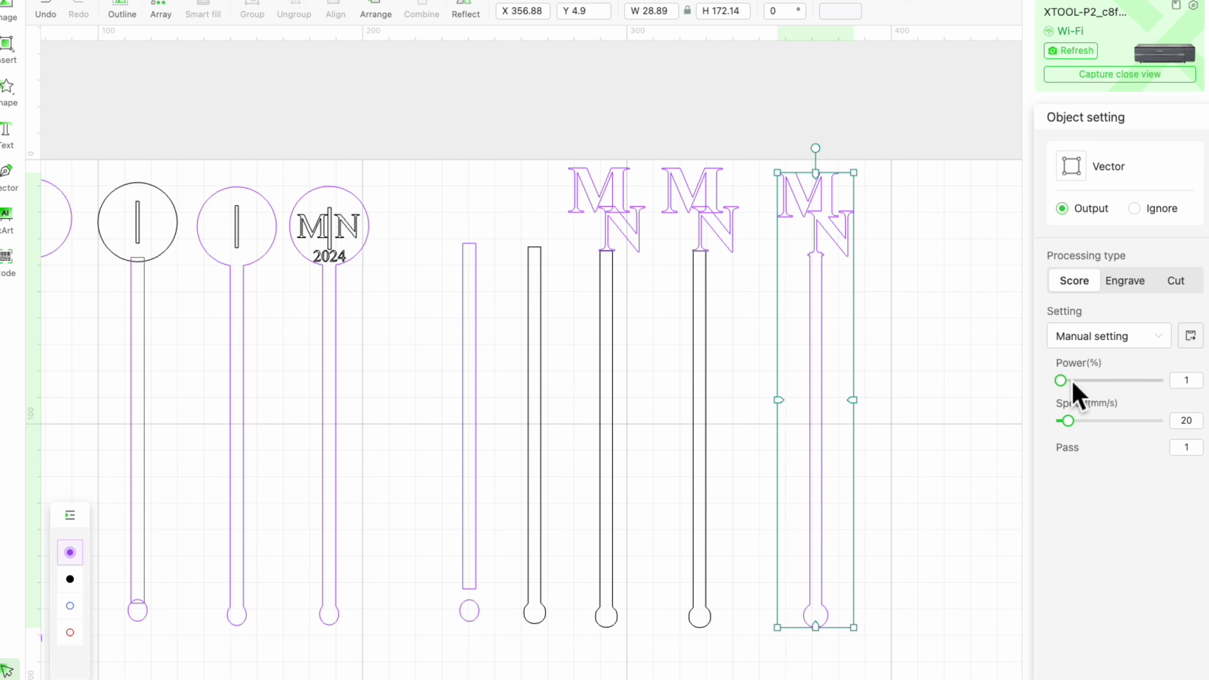
pyautogui.click(1179, 283)
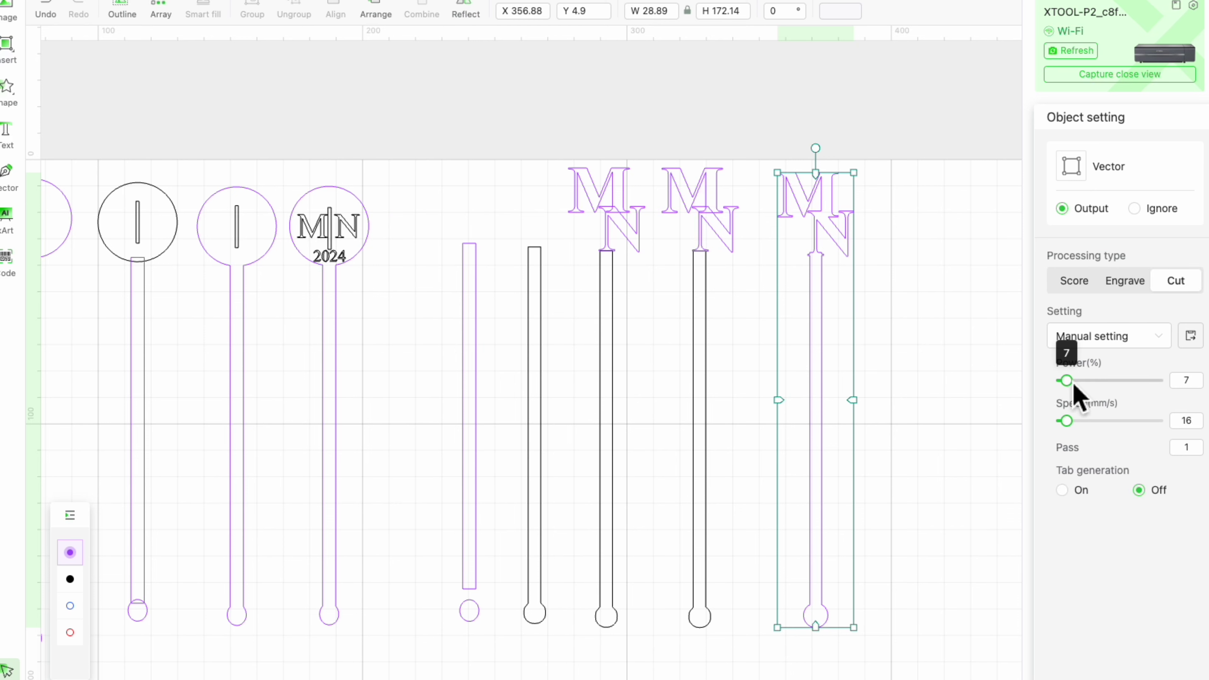
pyautogui.moveTo(1074, 383); pyautogui.dragTo(1173, 382)
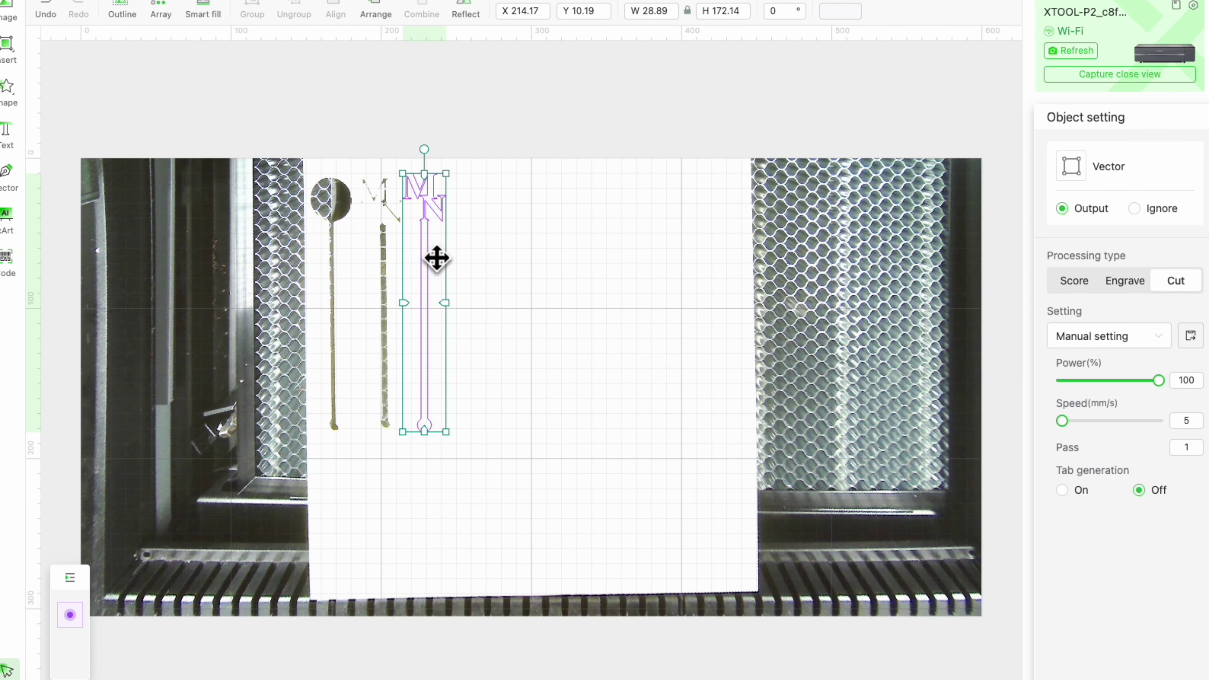
# - Paste a duplicate stirrer, rotate it upside down, and move it to the left edge
pyautogui.rightClick(433, 195)
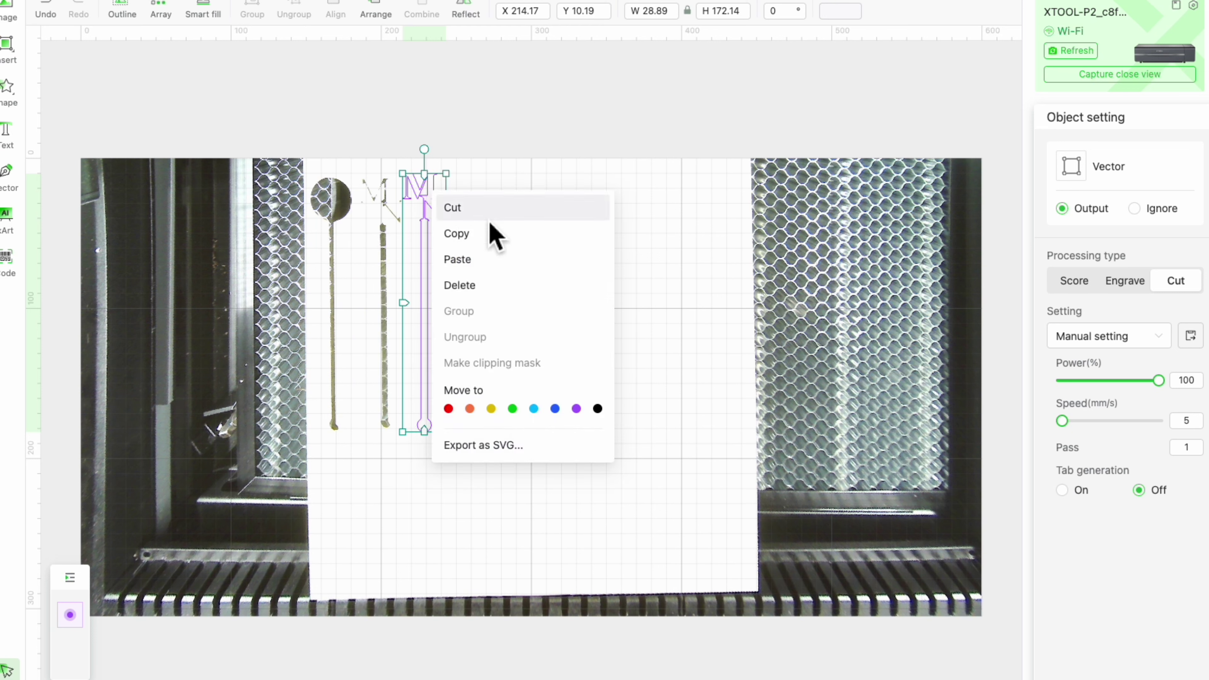
pyautogui.click(475, 260)
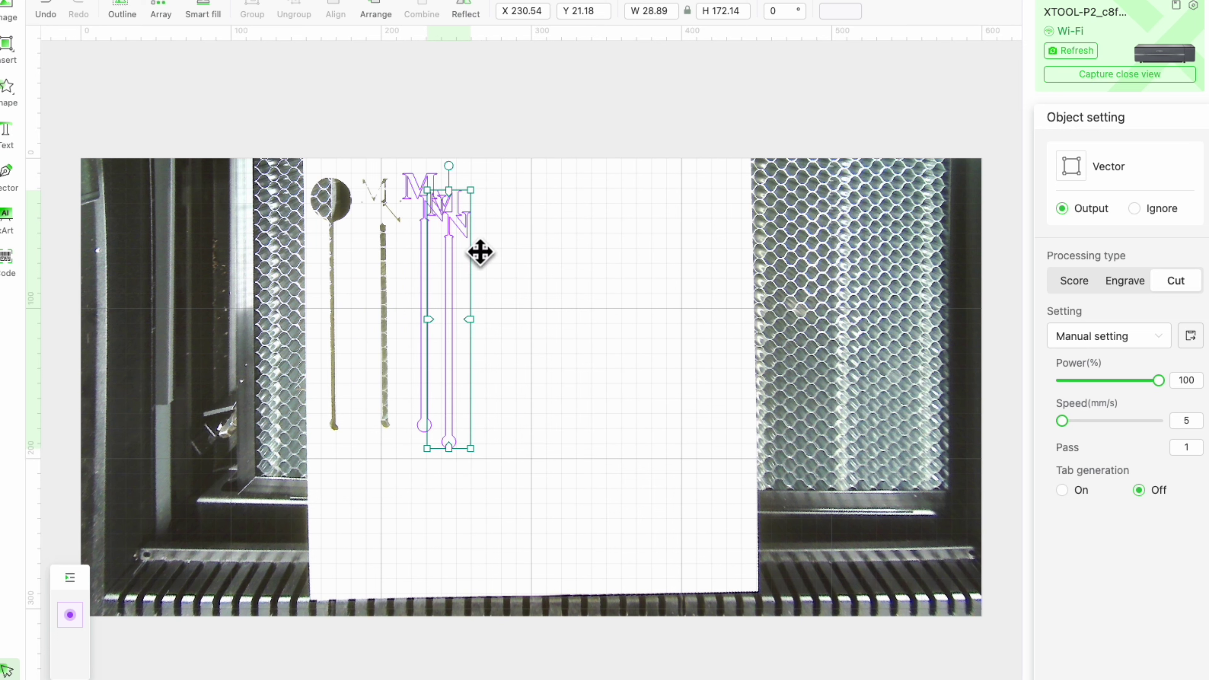
pyautogui.moveTo(433, 212)
pyautogui.mouseDown()
pyautogui.moveTo(380, 242)
pyautogui.moveTo(377, 263)
pyautogui.moveTo(416, 223)
pyautogui.mouseUp()
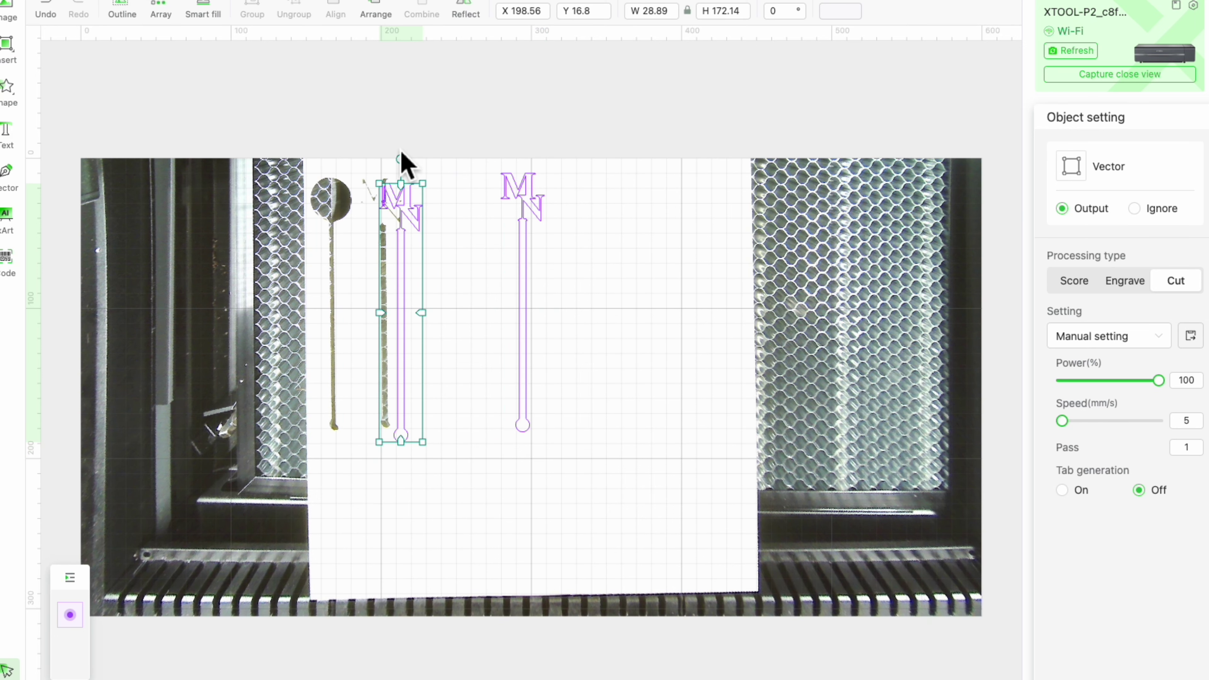
pyautogui.moveTo(406, 162); pyautogui.dragTo(413, 446)
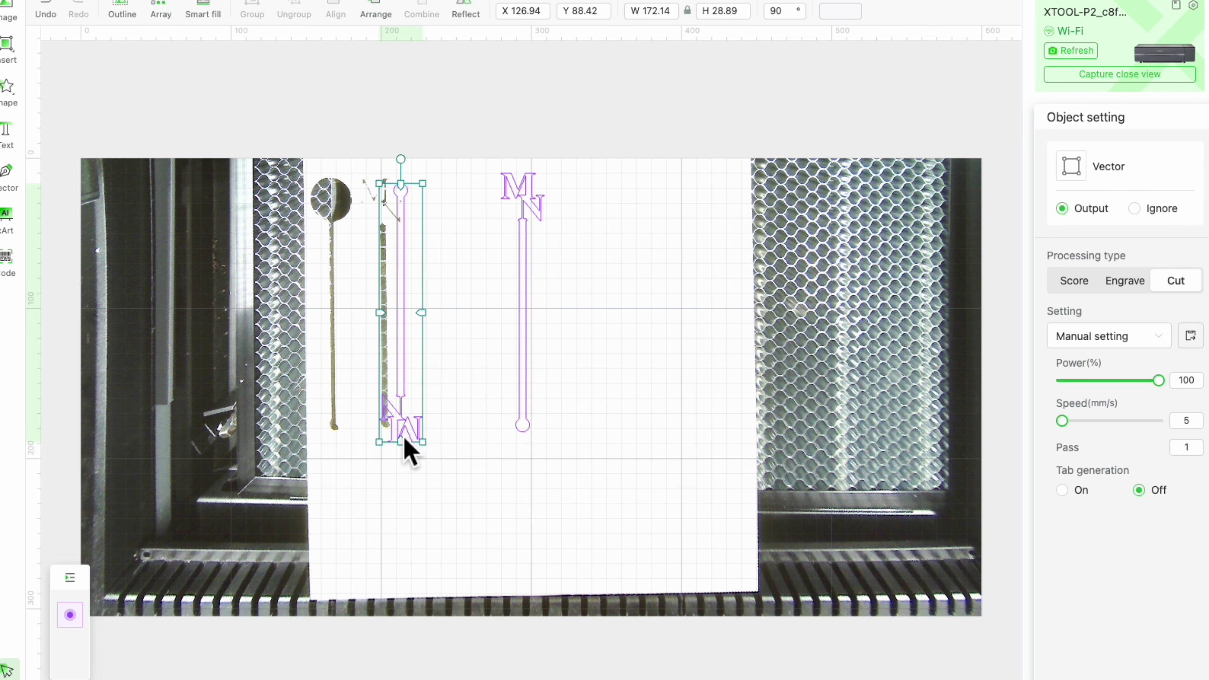
pyautogui.moveTo(419, 384); pyautogui.dragTo(363, 401)
pyautogui.click(440, 399)
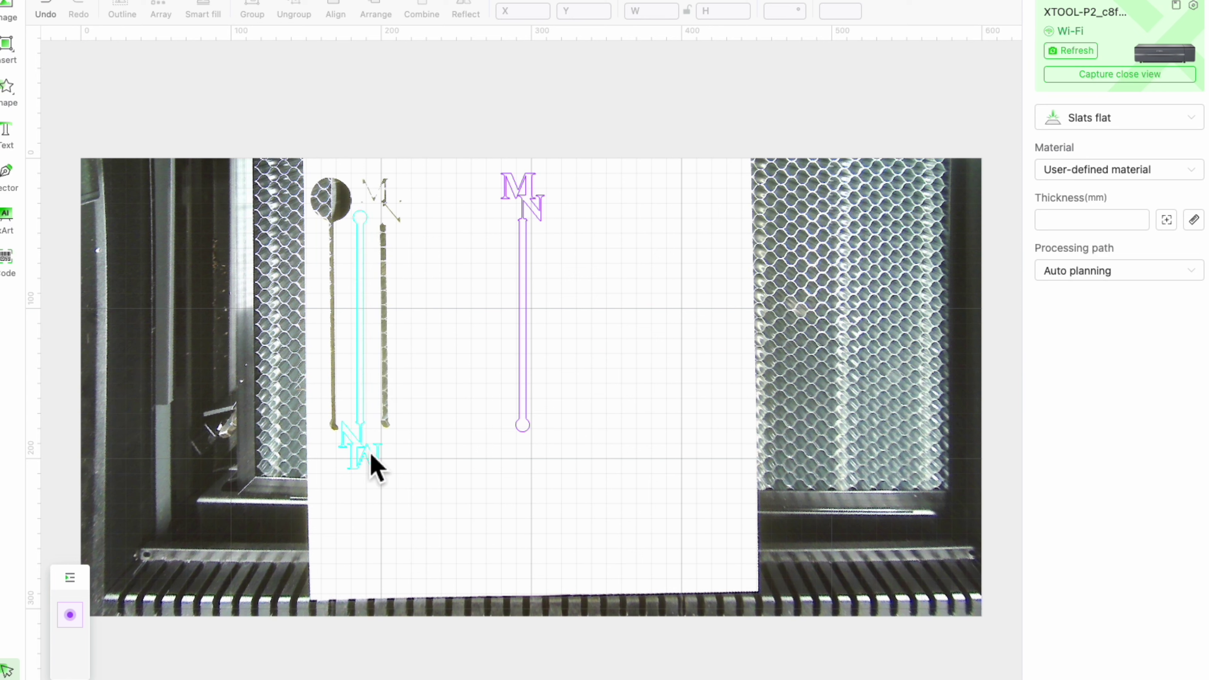
# - Place the upright stirrer beside the flipped one and paste two more copies in a row
pyautogui.moveTo(530, 203); pyautogui.dragTo(439, 204)
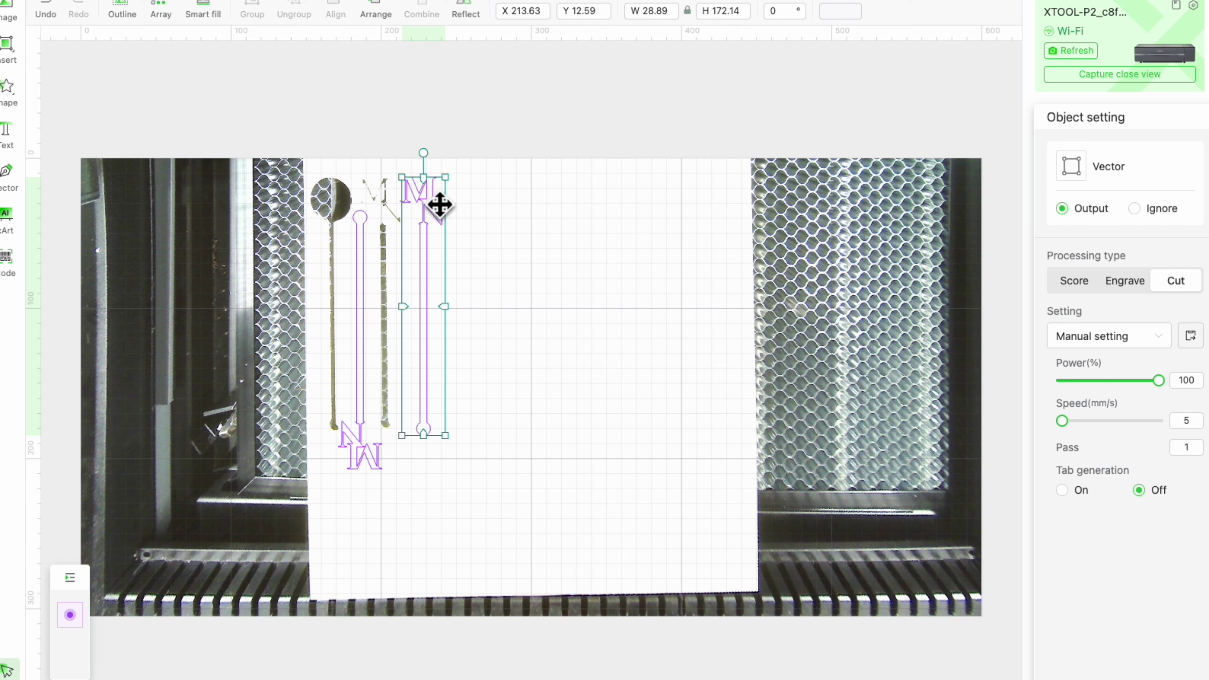
pyautogui.click(480, 273)
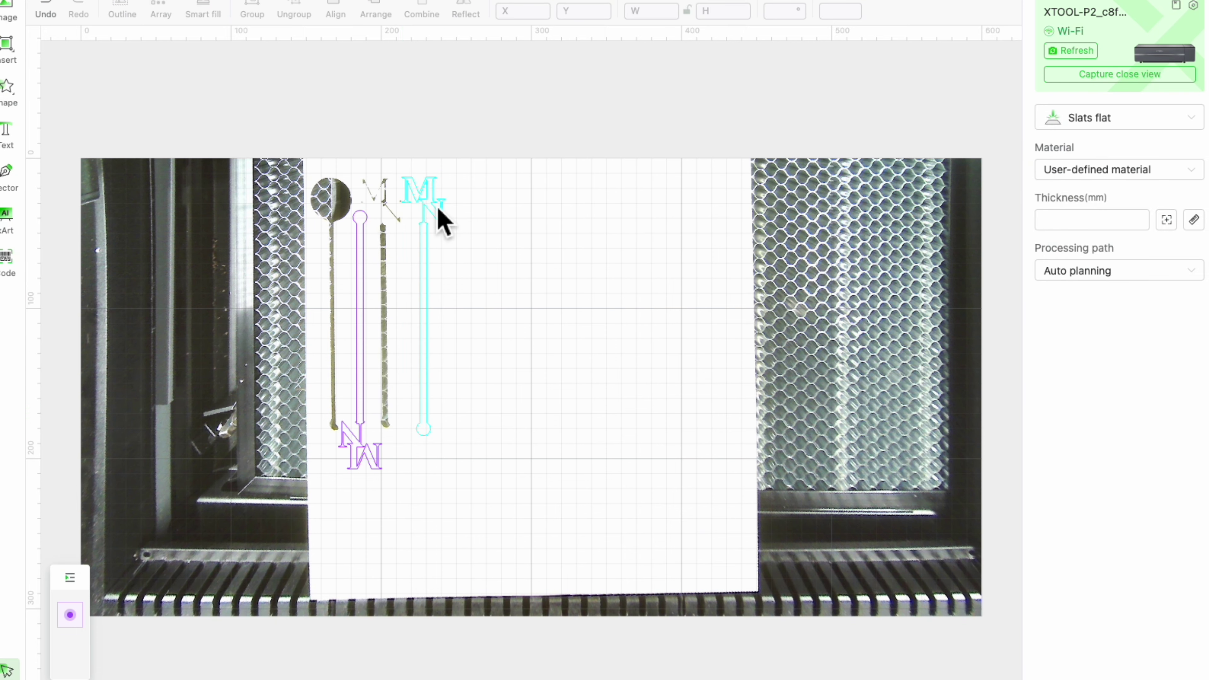
pyautogui.rightClick(440, 212)
pyautogui.click(483, 248)
pyautogui.rightClick(494, 221)
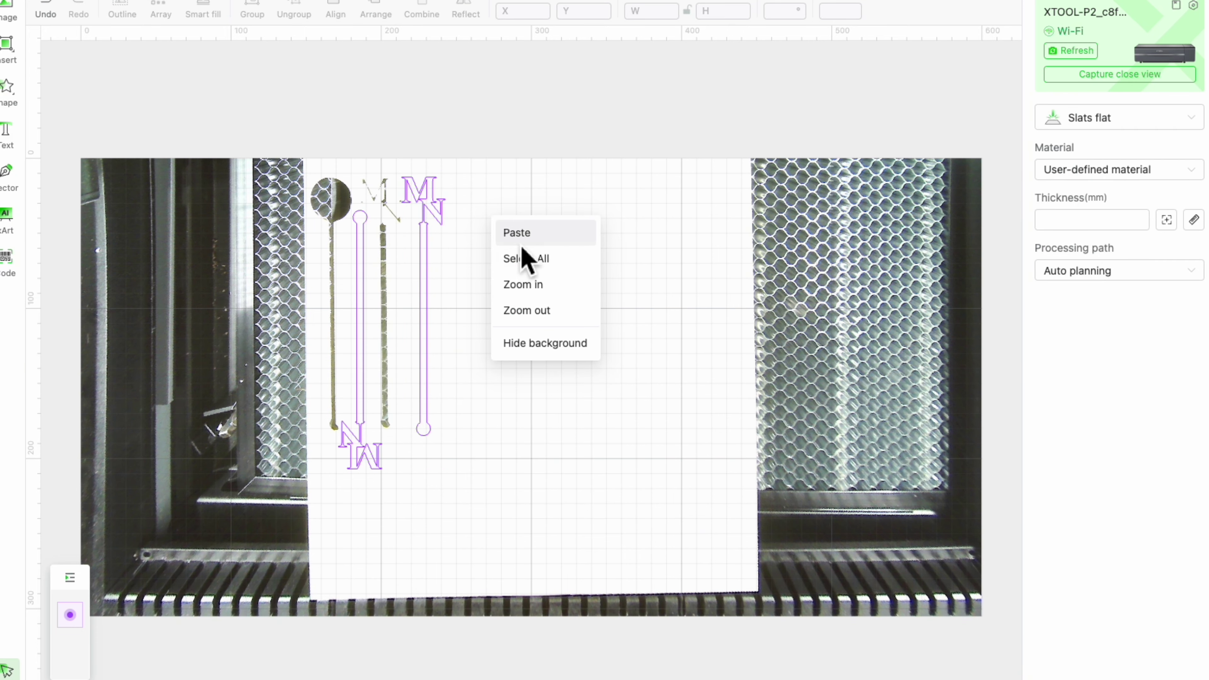
pyautogui.click(517, 233)
pyautogui.moveTo(519, 262); pyautogui.dragTo(480, 224)
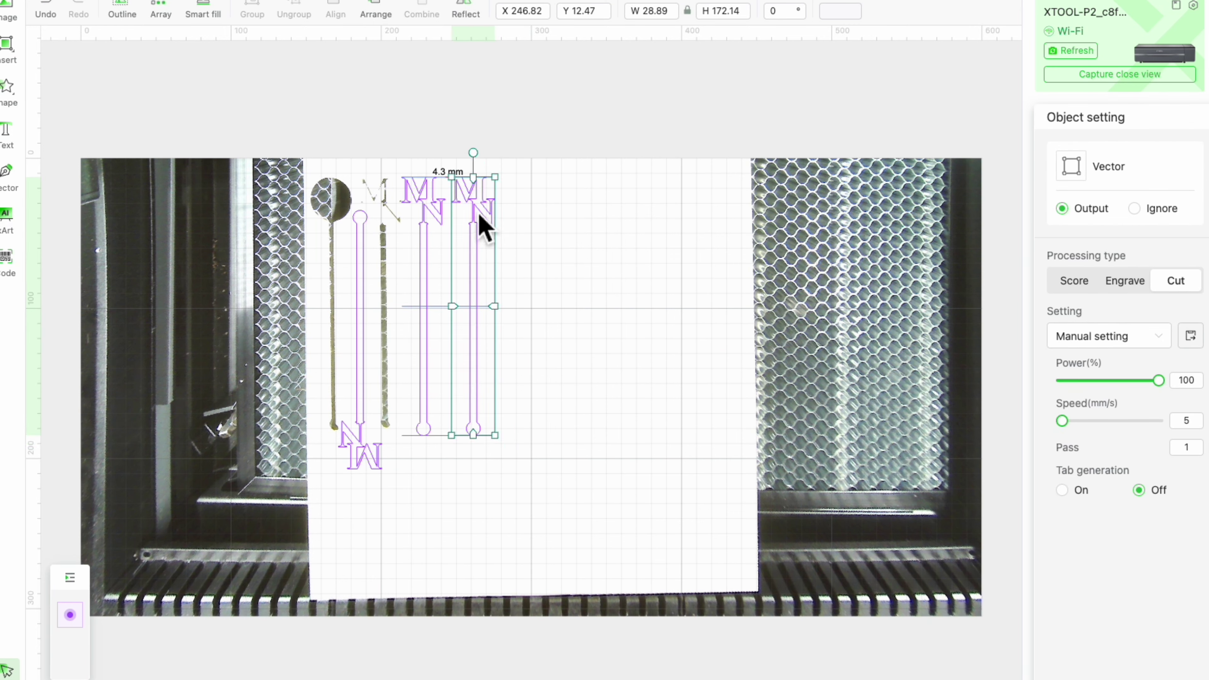
pyautogui.rightClick(534, 220)
pyautogui.click(573, 225)
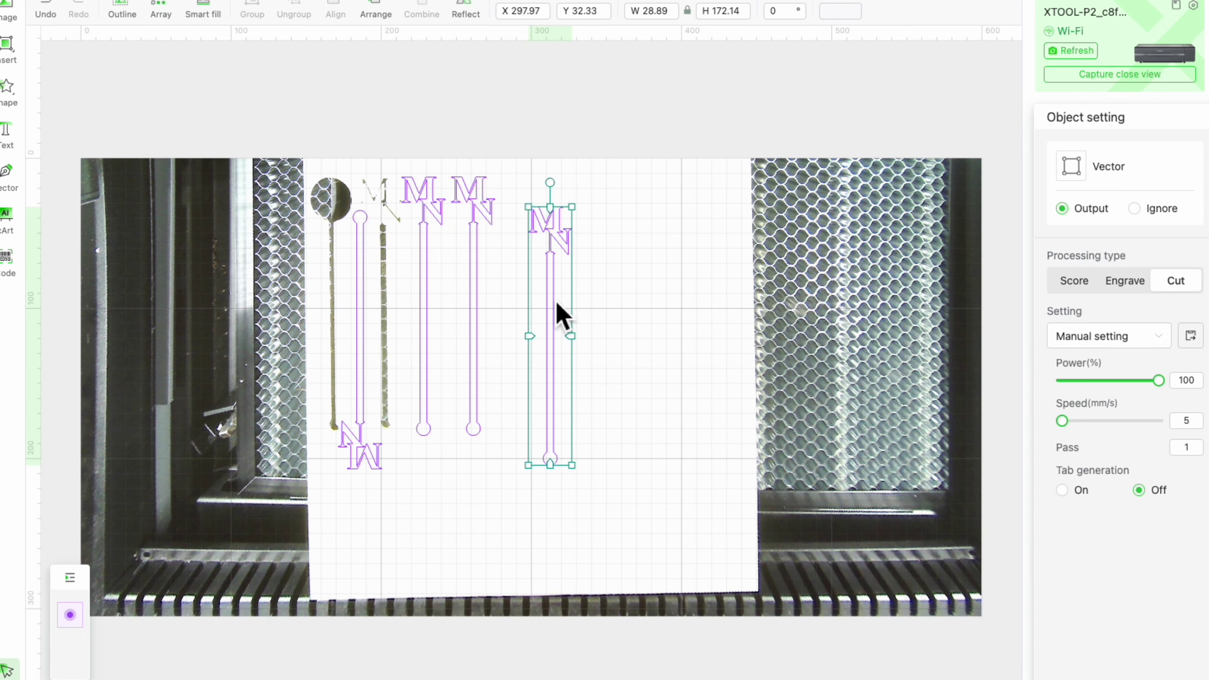
pyautogui.moveTo(550, 228); pyautogui.dragTo(531, 203)
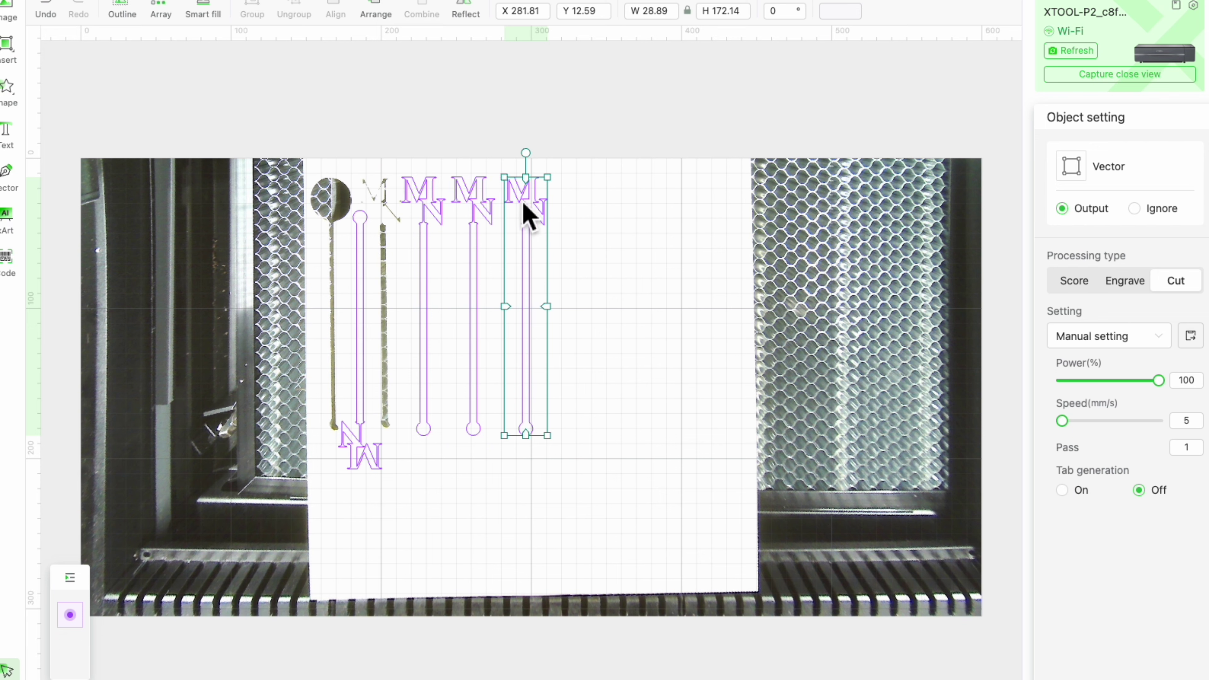
# - Duplicate the three upright stirrers and place the copies right of the row, making six
pyautogui.click(431, 217)
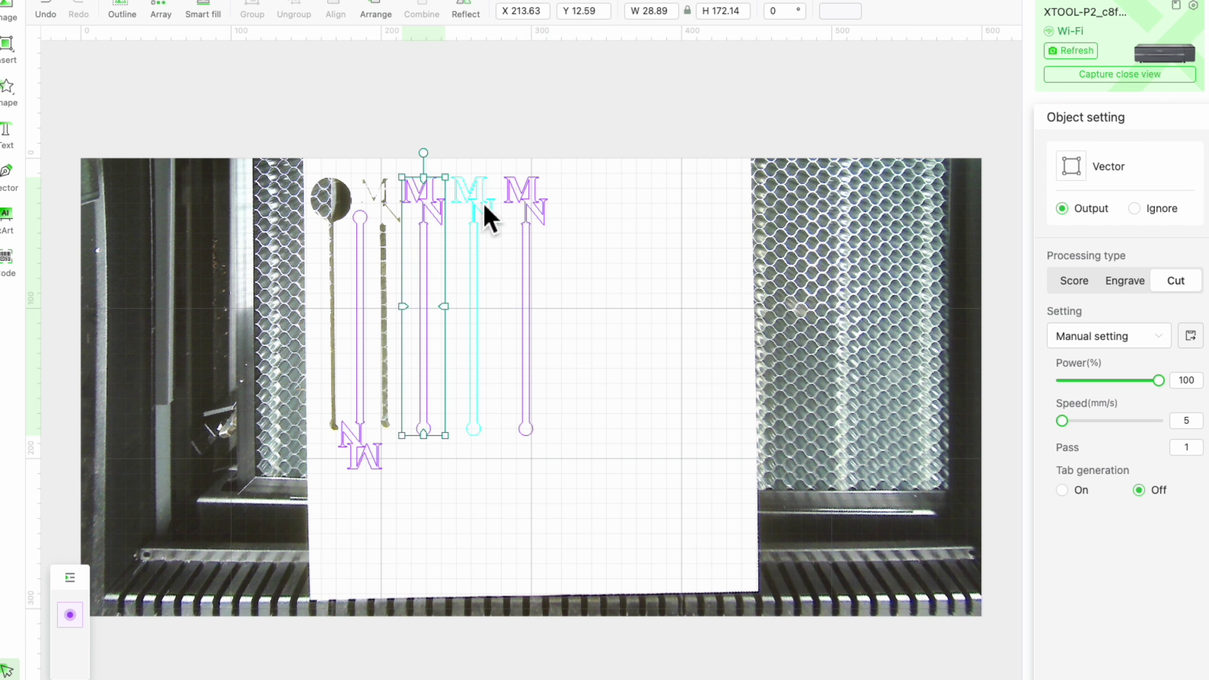
pyautogui.keyDown('shift'); pyautogui.click(487, 211); pyautogui.keyUp('shift')
pyautogui.keyDown('shift'); pyautogui.click(519, 207); pyautogui.keyUp('shift')
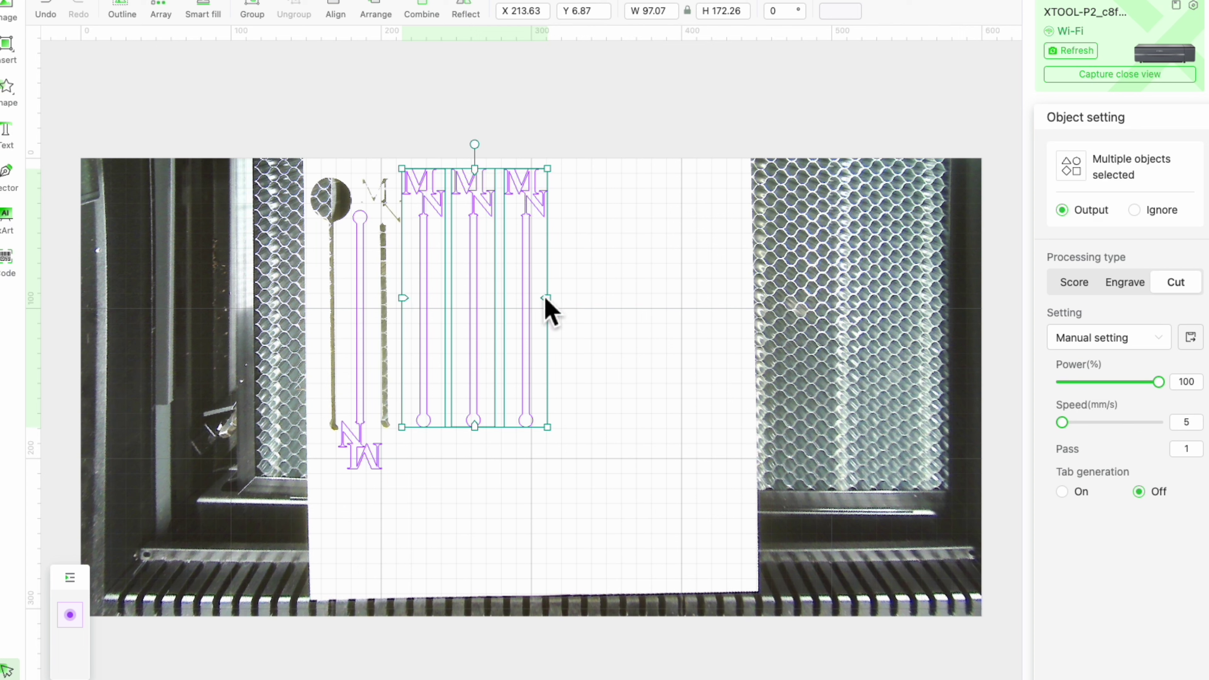
pyautogui.rightClick(487, 299)
pyautogui.click(531, 346)
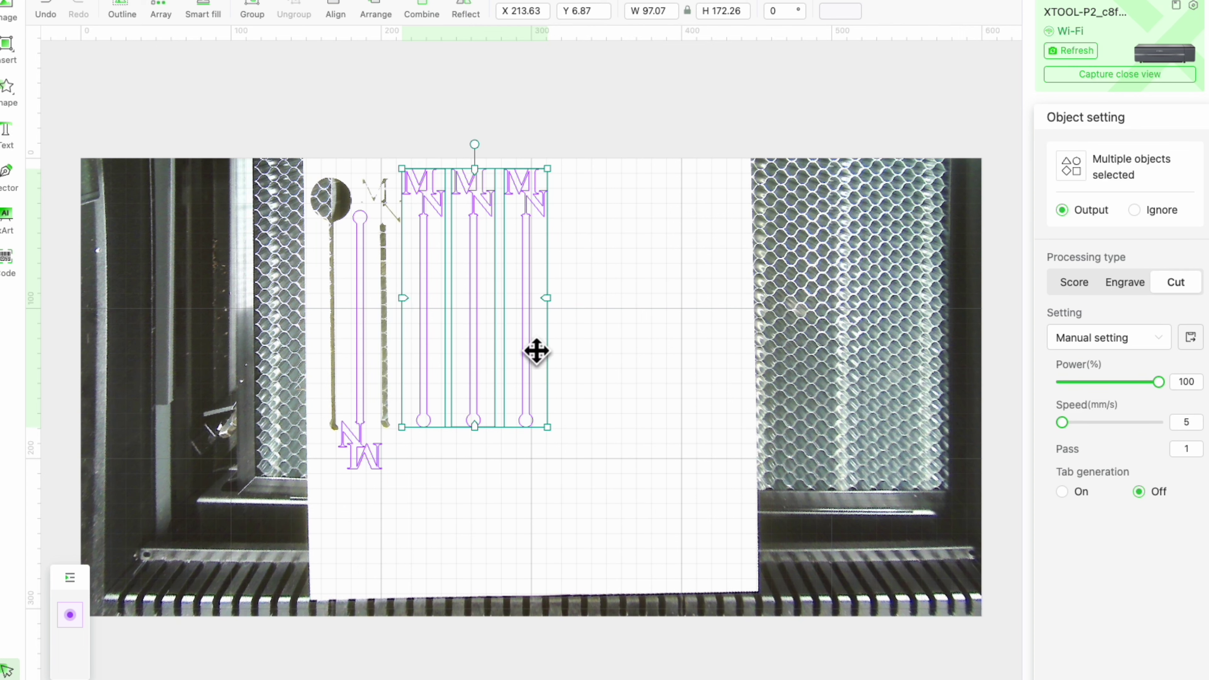
pyautogui.rightClick(641, 248)
pyautogui.click(662, 266)
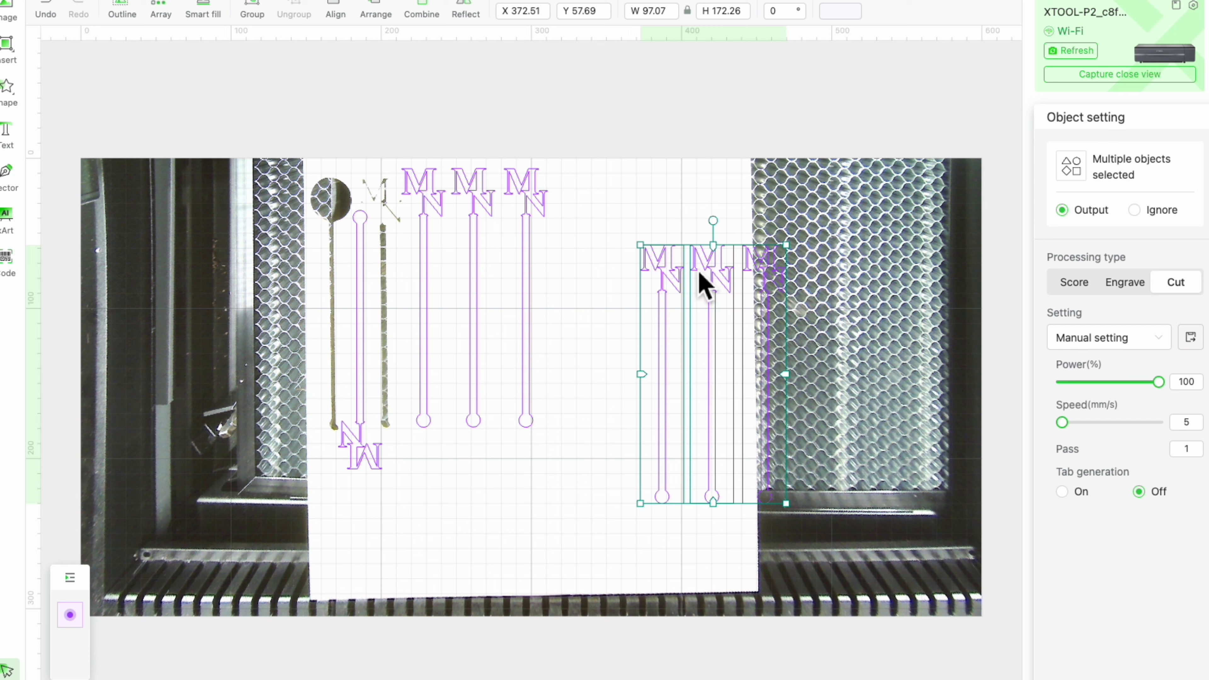
pyautogui.moveTo(678, 276); pyautogui.dragTo(594, 203)
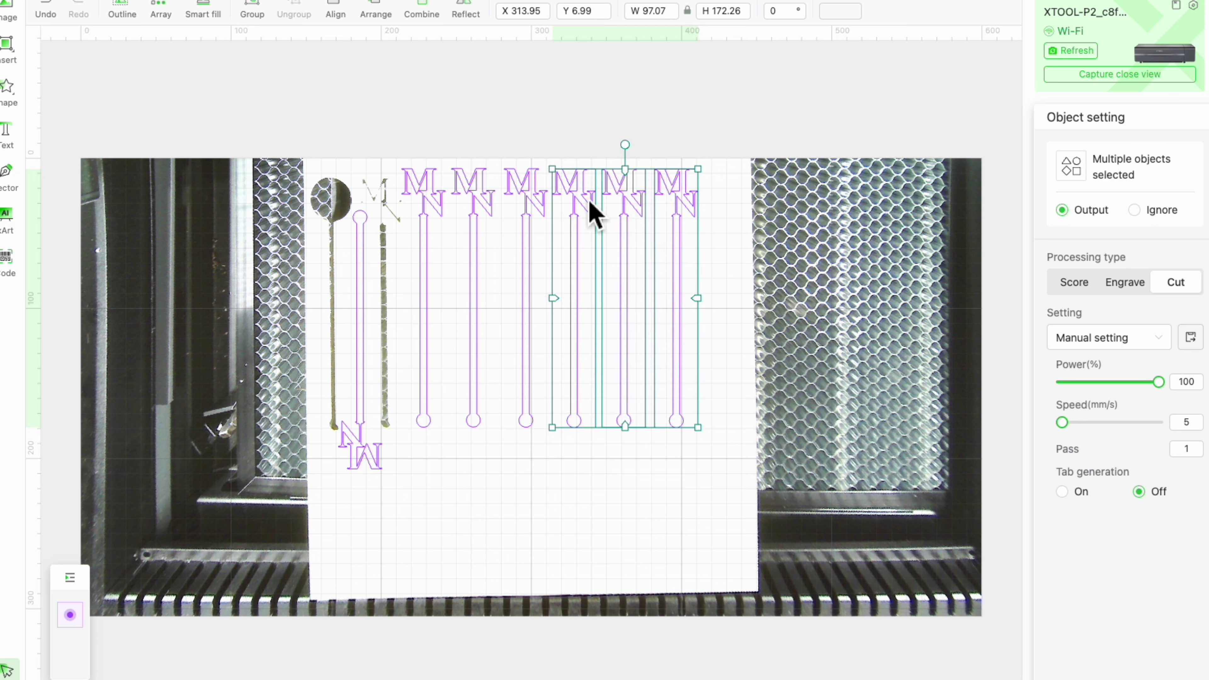
pyautogui.click(736, 379)
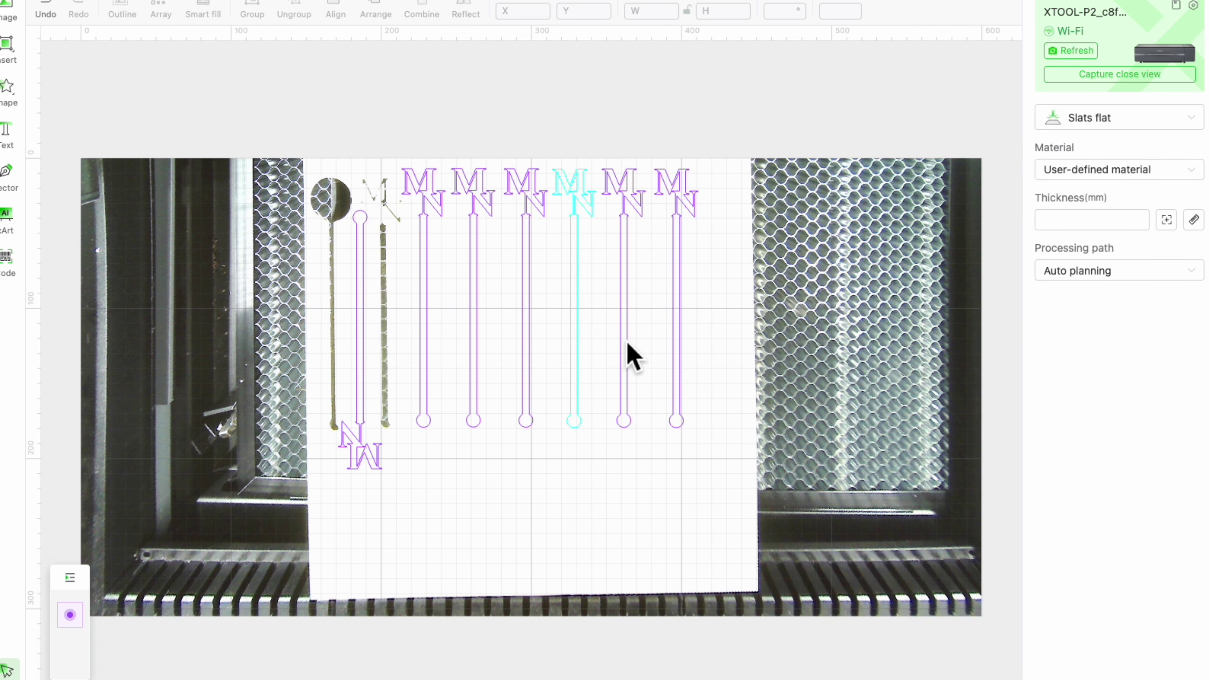
# - Copy the upside-down N/W stirrer and paste a copy into the first gap between upright sticks
pyautogui.click(362, 463)
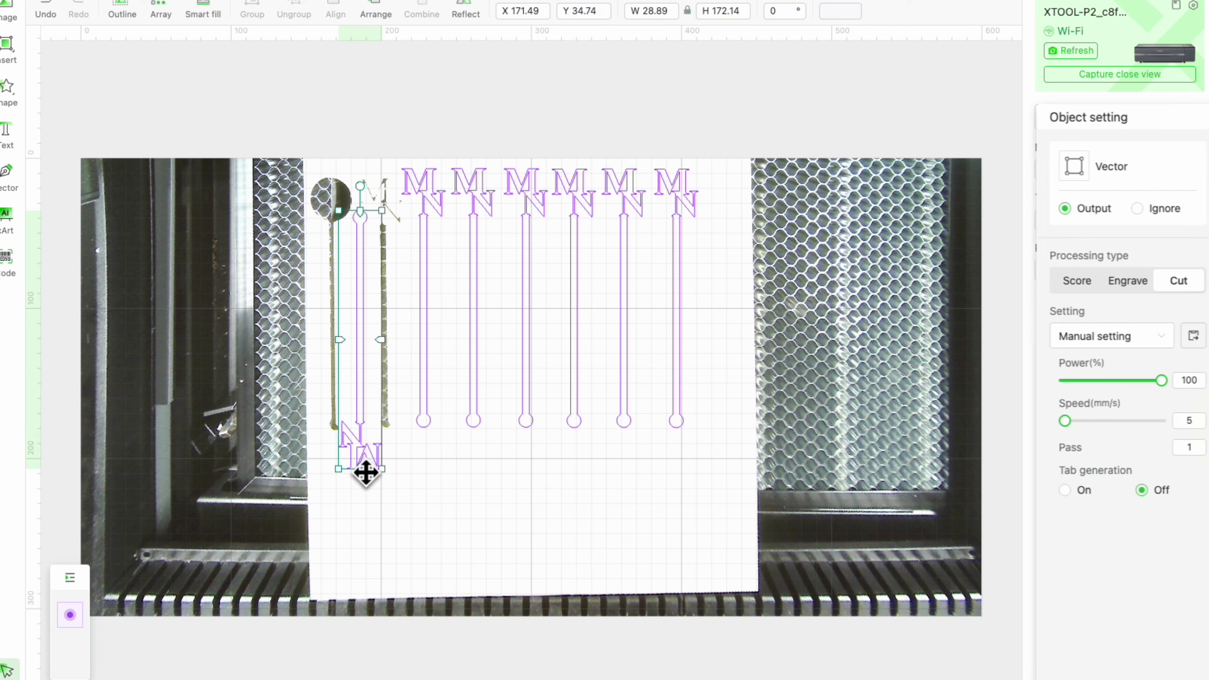
pyautogui.rightClick(359, 461)
pyautogui.click(411, 510)
pyautogui.rightClick(488, 503)
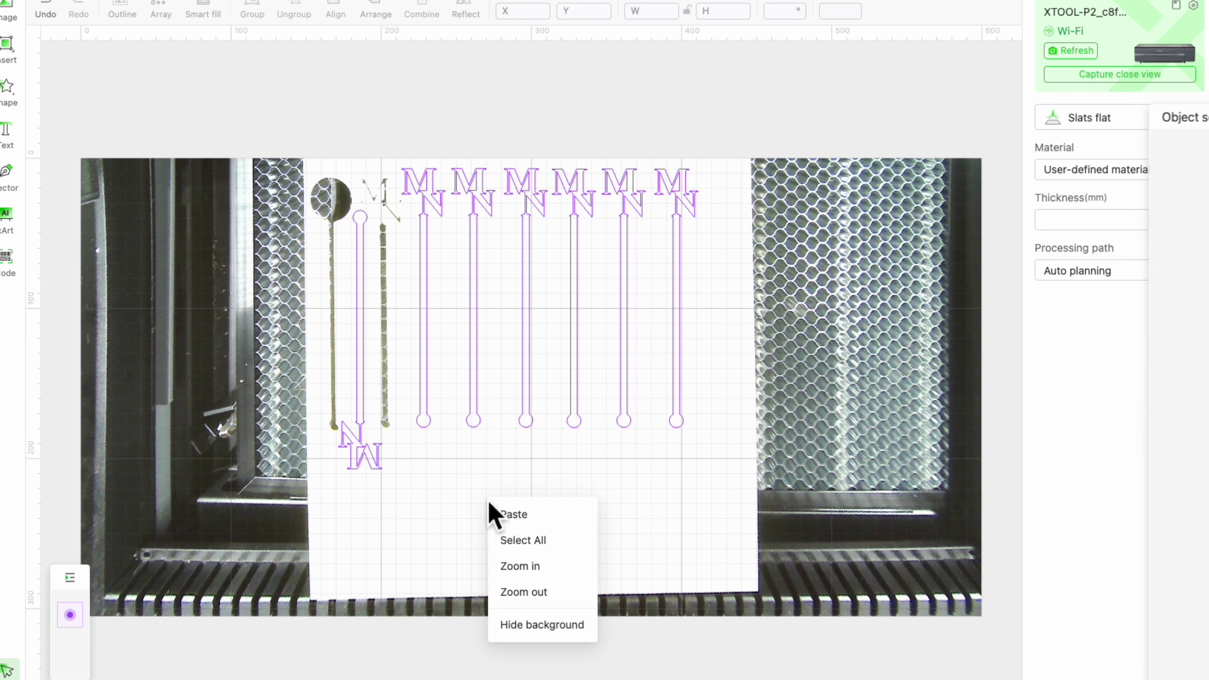
pyautogui.click(521, 523)
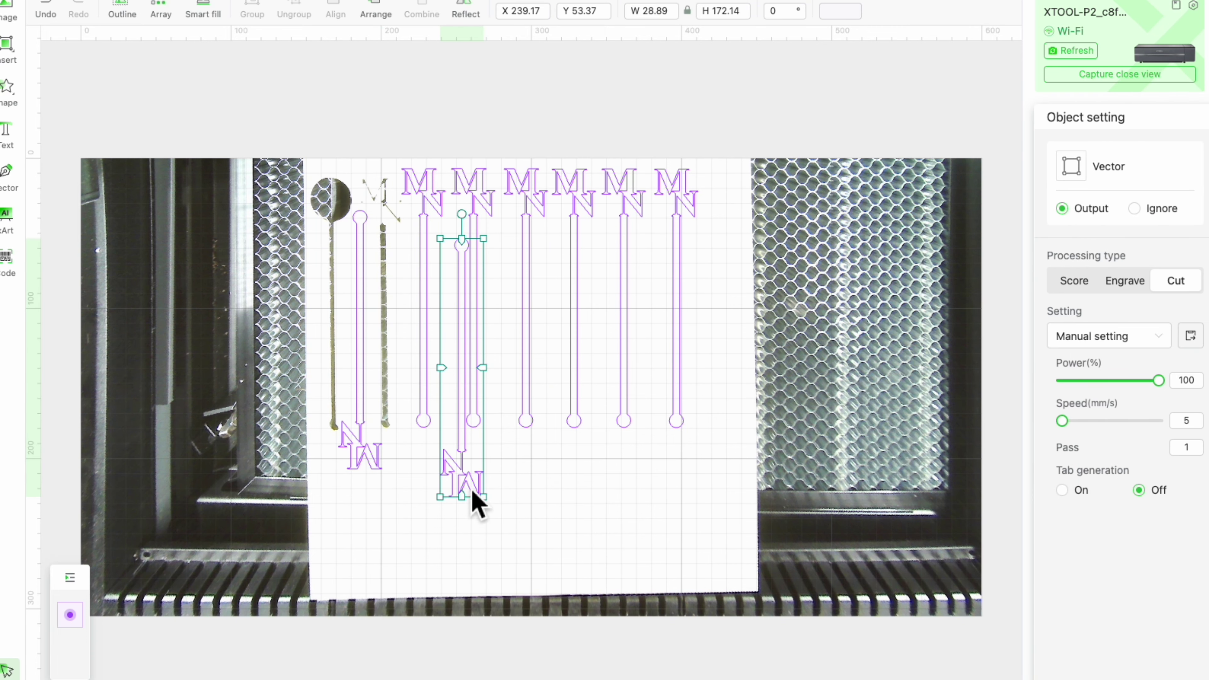
pyautogui.moveTo(474, 494); pyautogui.dragTo(454, 449)
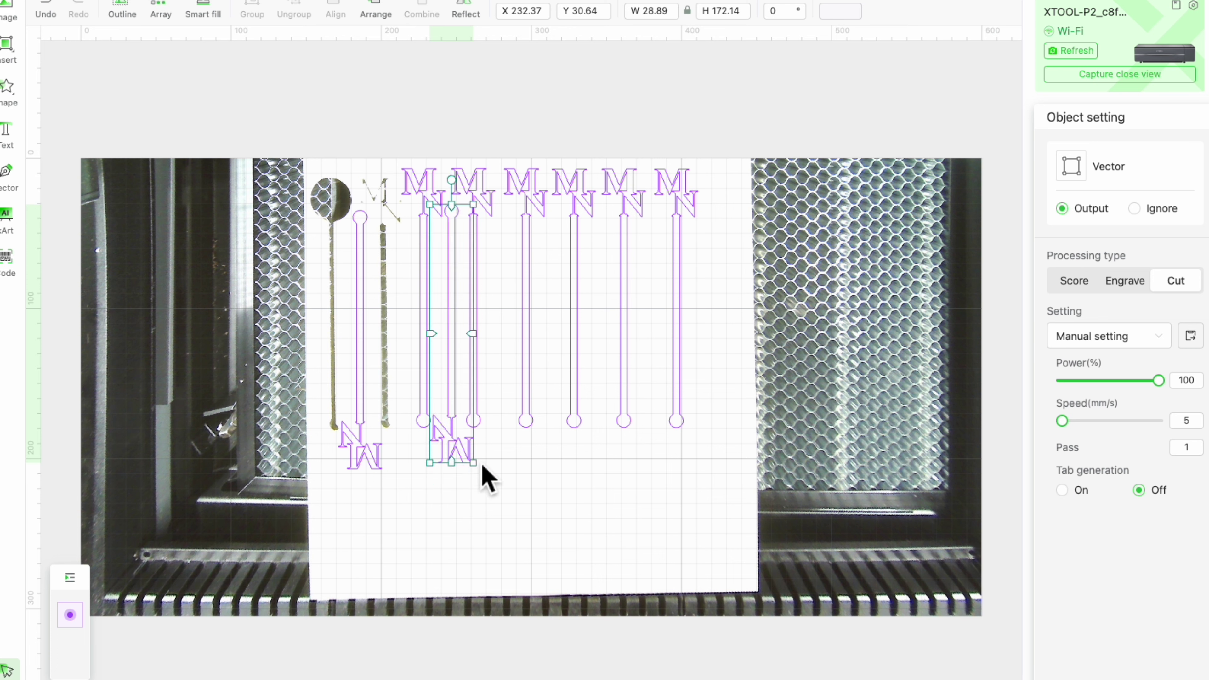
pyautogui.click(507, 474)
# - Paste three more flipped N/W stakes into the next gaps along the row
pyautogui.rightClick(509, 469)
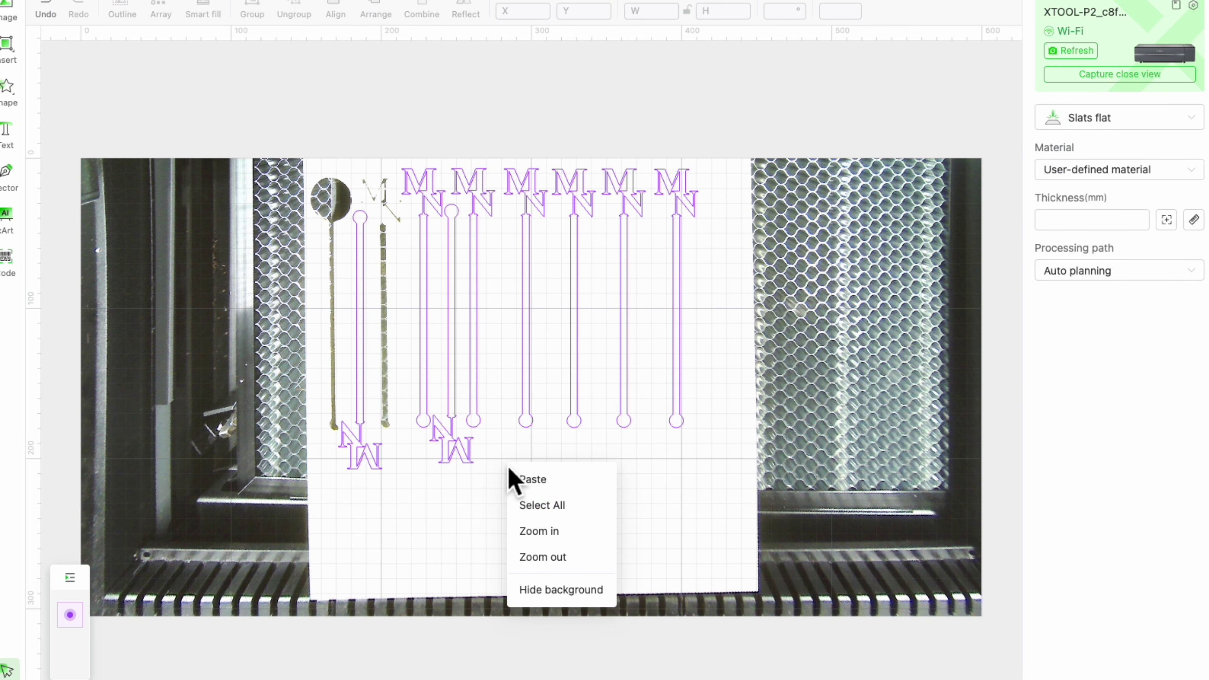
pyautogui.click(533, 480)
pyautogui.moveTo(491, 464); pyautogui.dragTo(517, 465)
pyautogui.rightClick(566, 454)
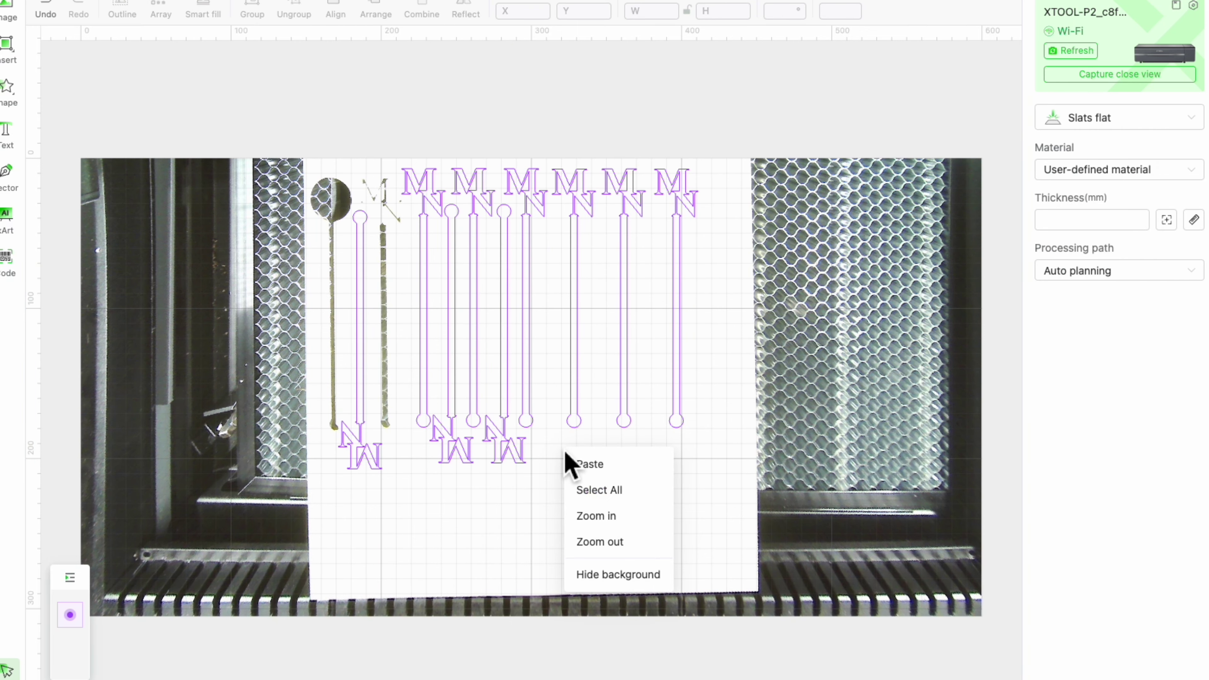
pyautogui.click(585, 478)
pyautogui.moveTo(543, 436); pyautogui.dragTo(563, 453)
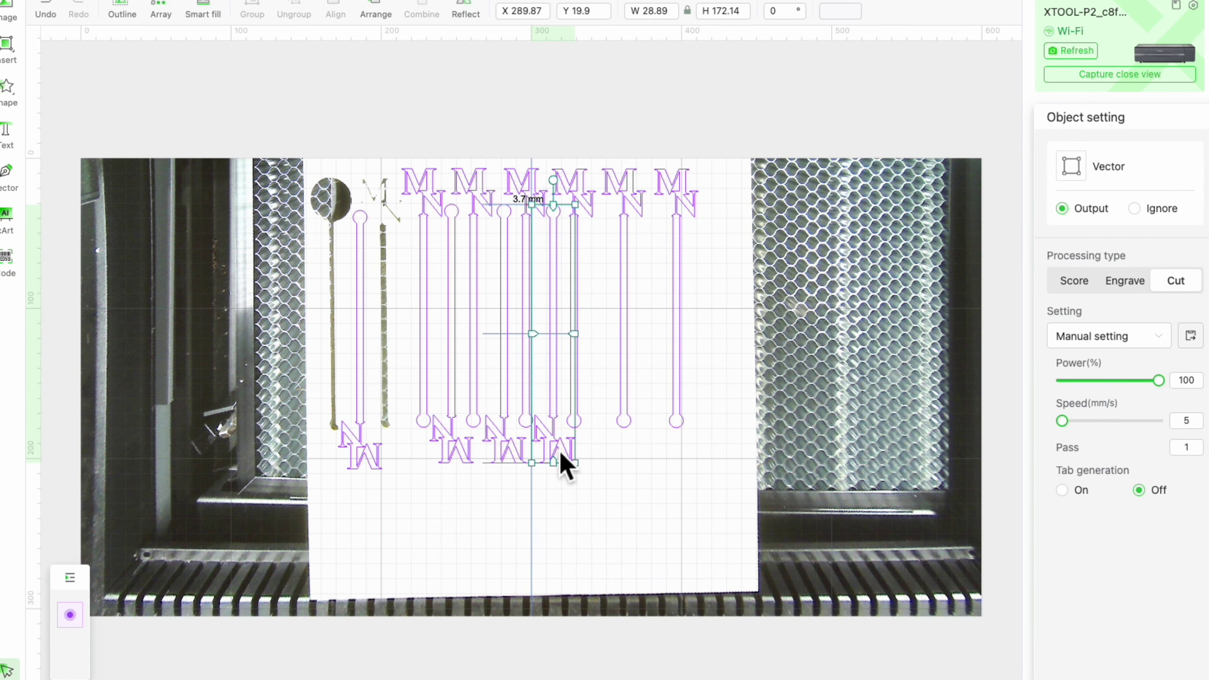
pyautogui.rightClick(618, 452)
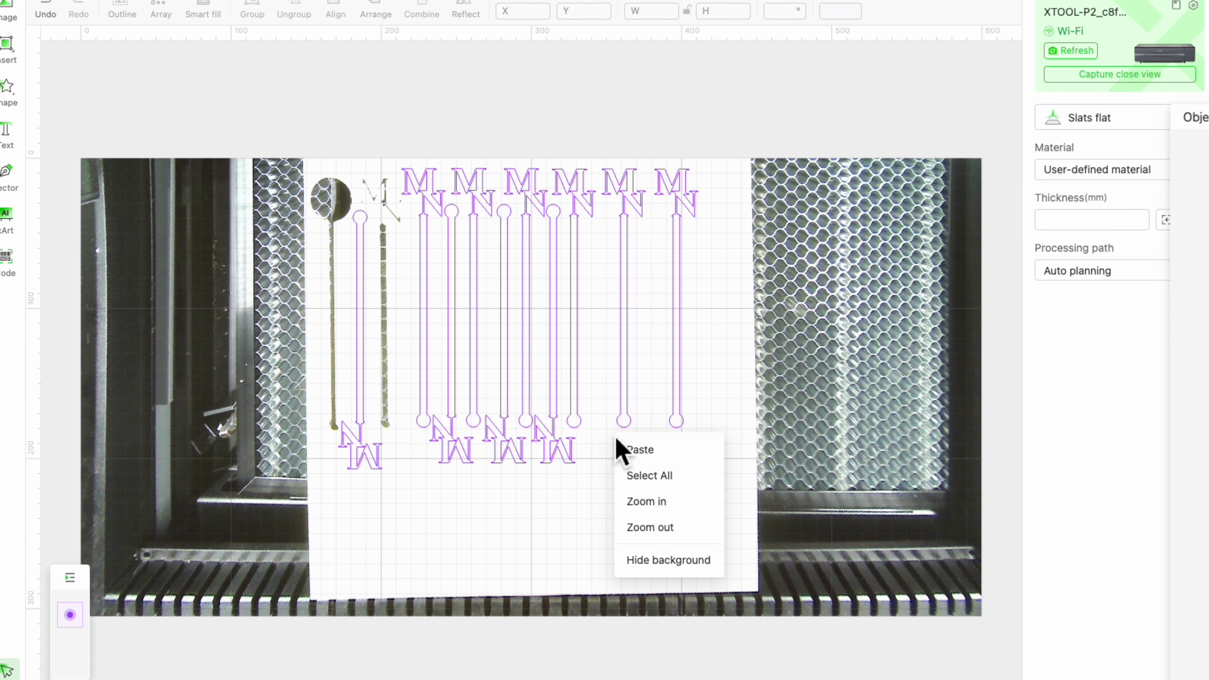
pyautogui.click(647, 453)
pyautogui.moveTo(603, 431); pyautogui.dragTo(626, 470)
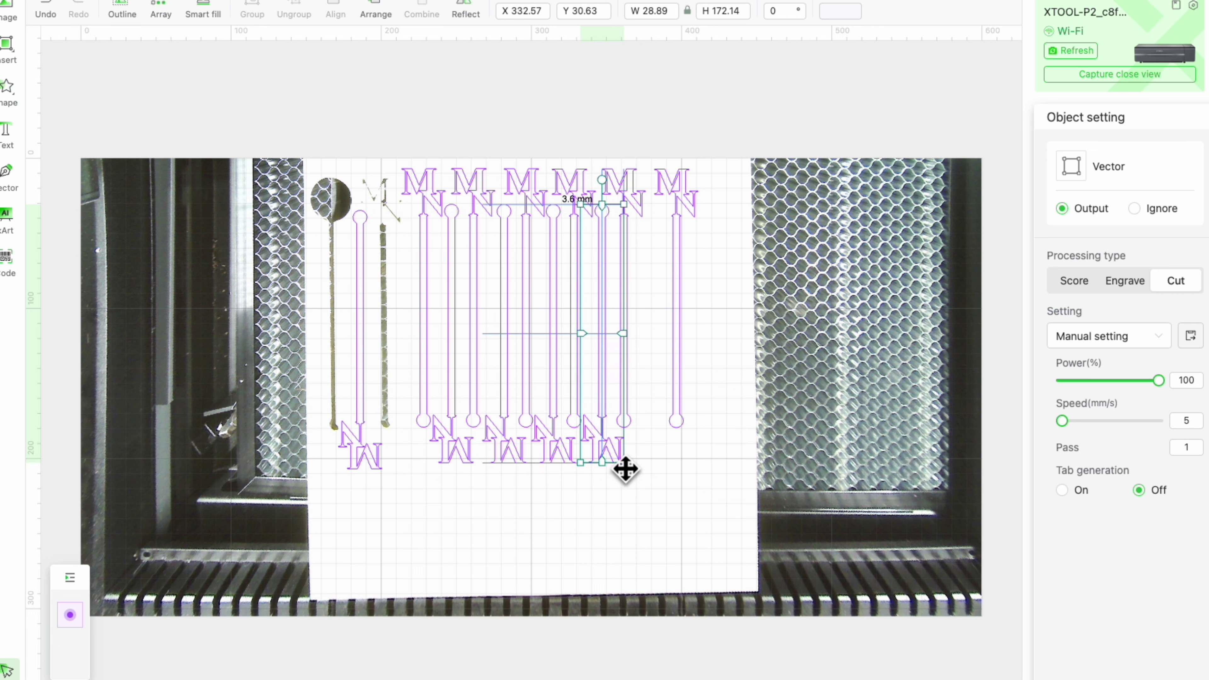
pyautogui.click(668, 471)
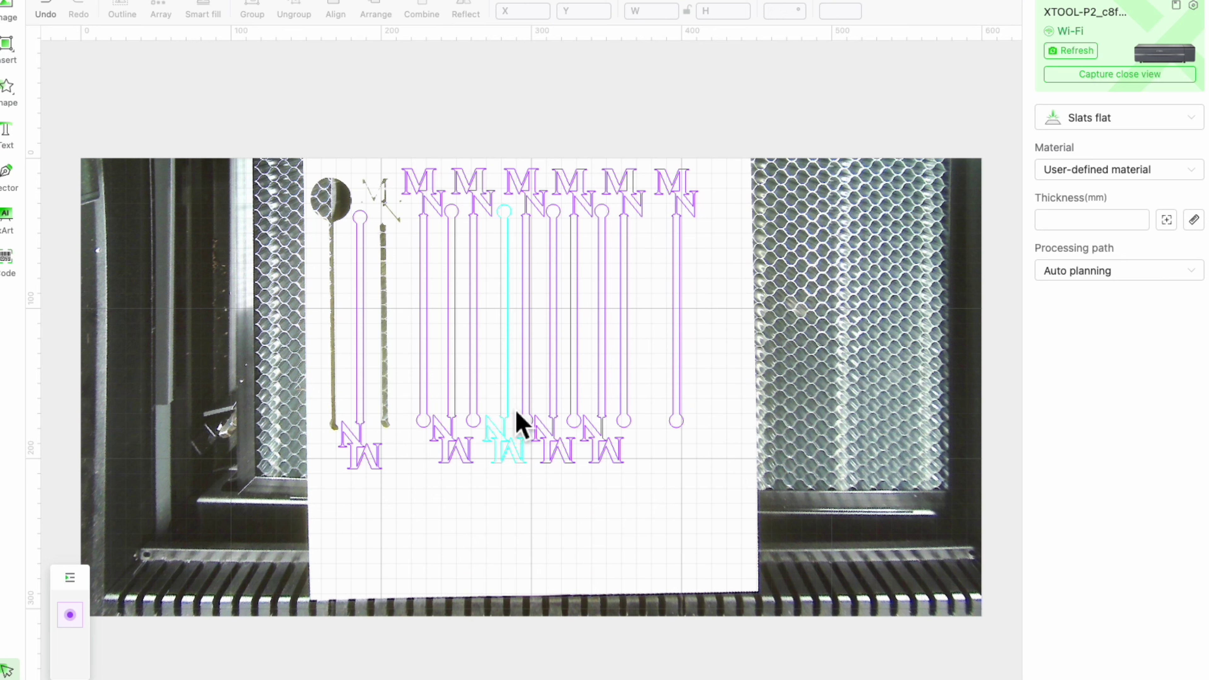
# - Paste two more flipped N/W stakes into the remaining right-hand gaps
pyautogui.rightClick(651, 391)
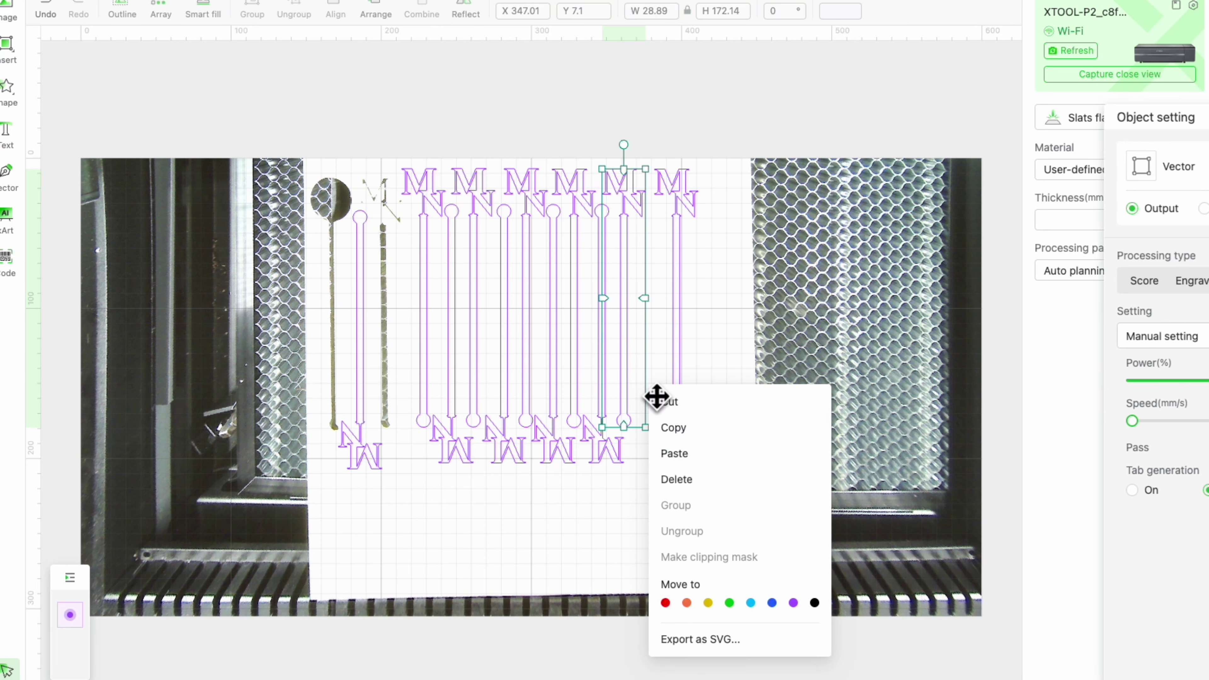
pyautogui.click(693, 455)
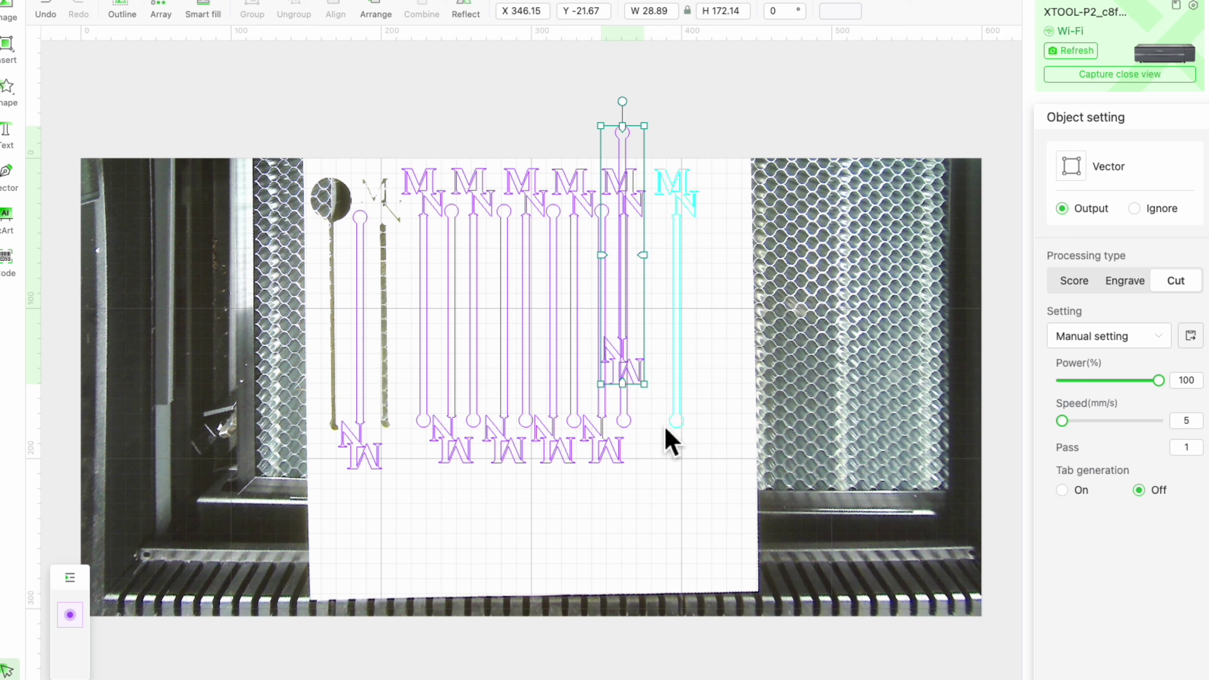
pyautogui.moveTo(648, 394); pyautogui.dragTo(686, 463)
pyautogui.rightClick(723, 448)
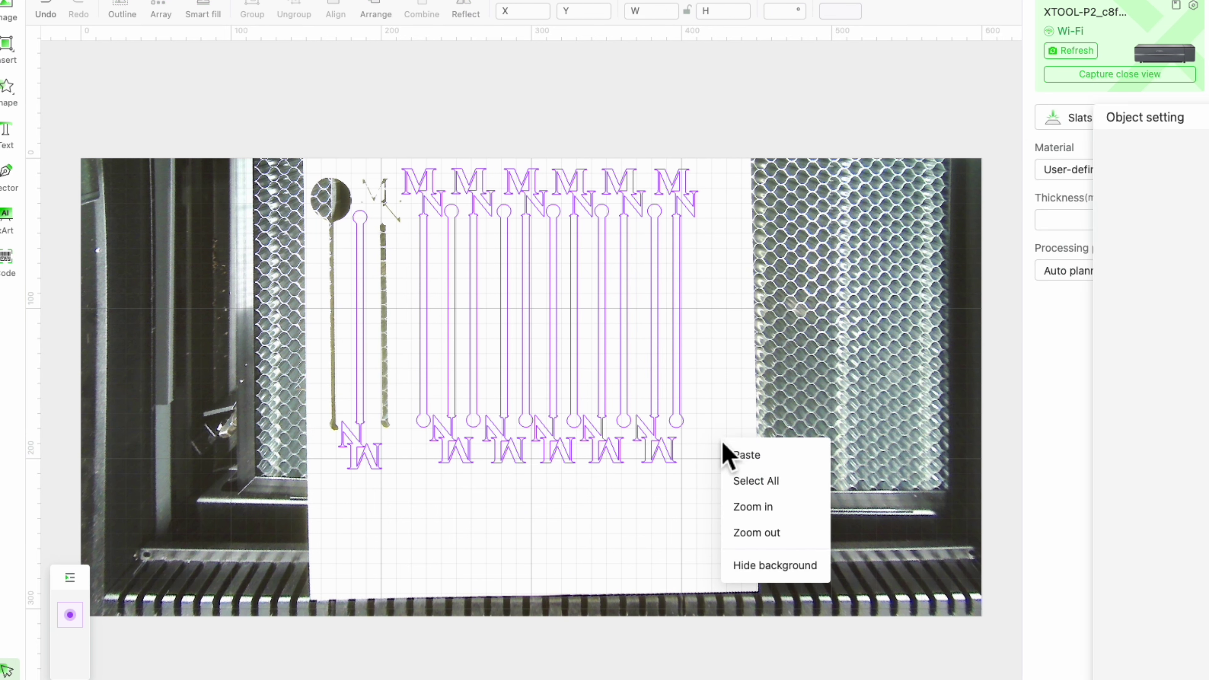
pyautogui.click(741, 458)
pyautogui.moveTo(716, 427); pyautogui.dragTo(728, 460)
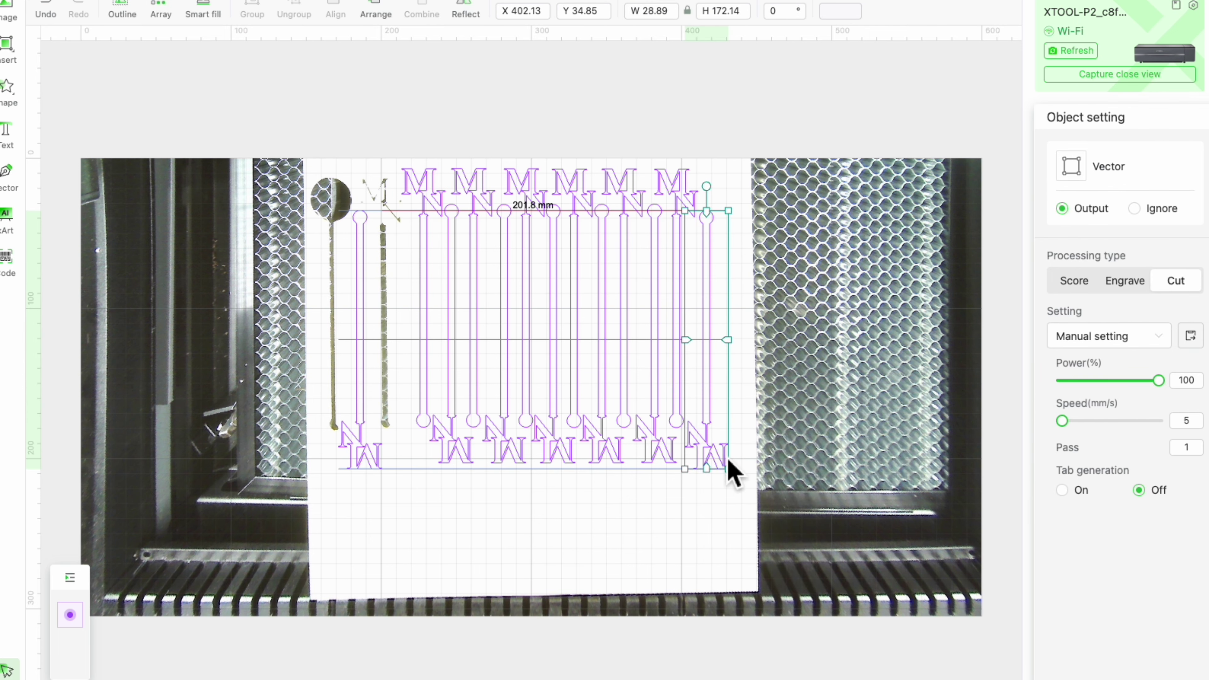
pyautogui.moveTo(728, 466); pyautogui.dragTo(729, 460)
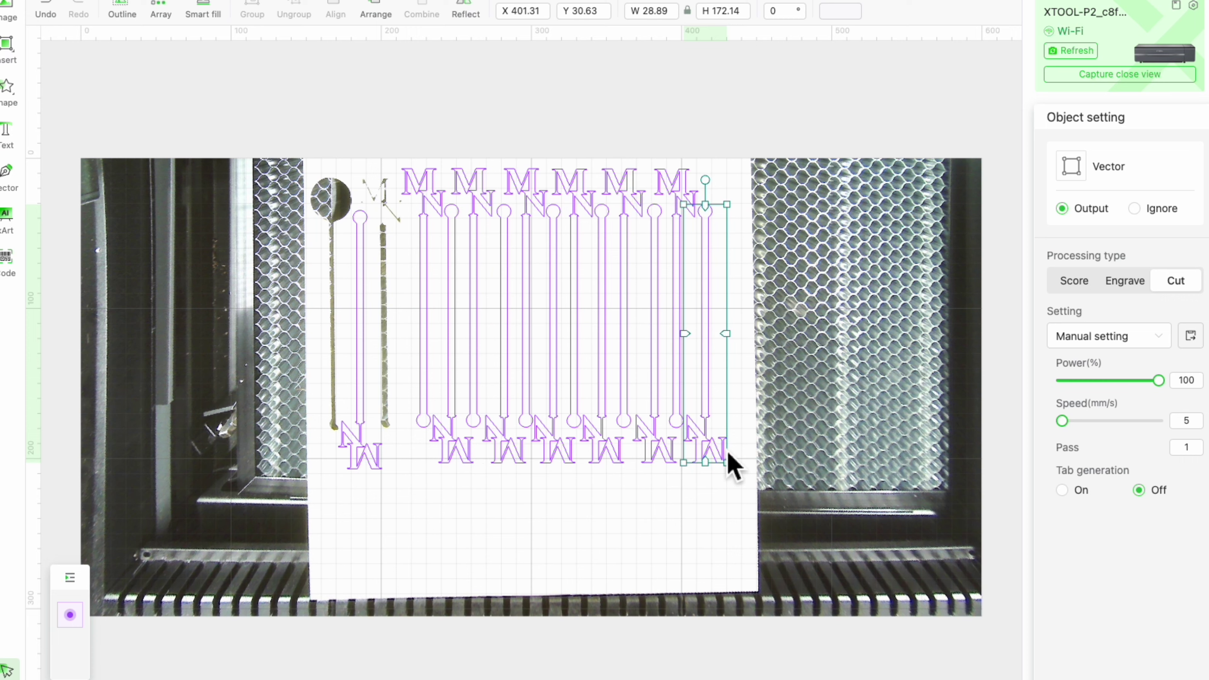
pyautogui.click(739, 471)
# - Duplicate the rightmost upright M/N stick and place the copy at the row's right end
pyautogui.click(707, 274)
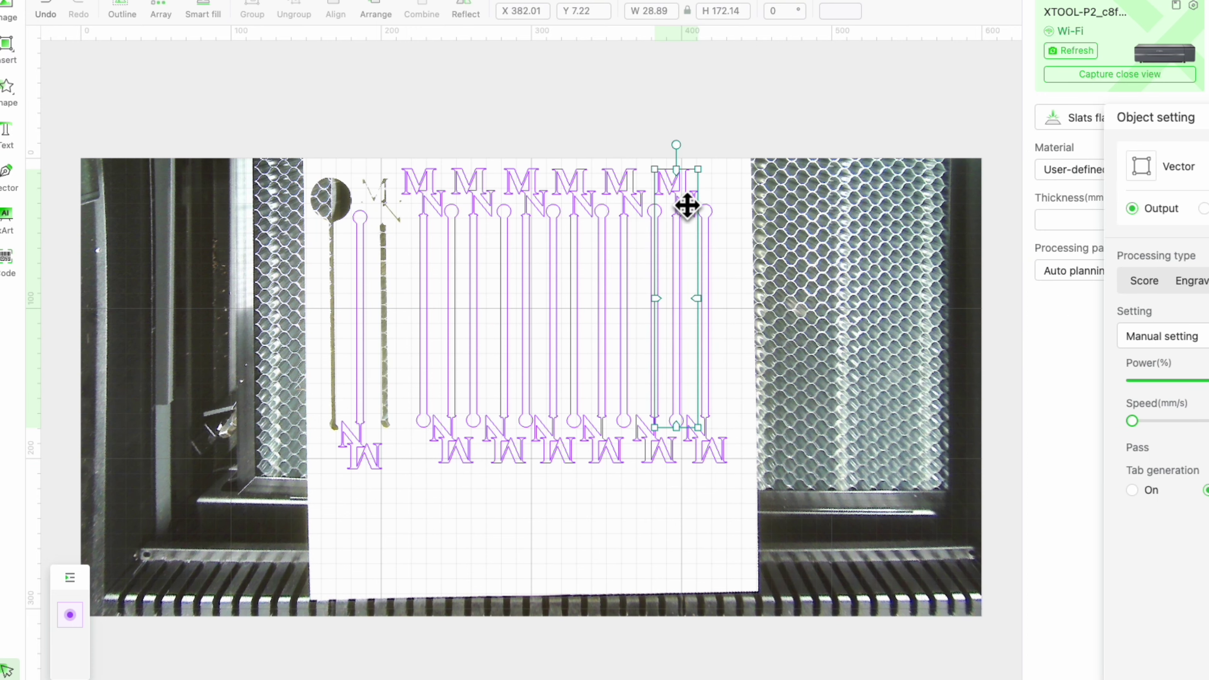
pyautogui.rightClick(674, 194)
pyautogui.click(714, 237)
pyautogui.rightClick(764, 214)
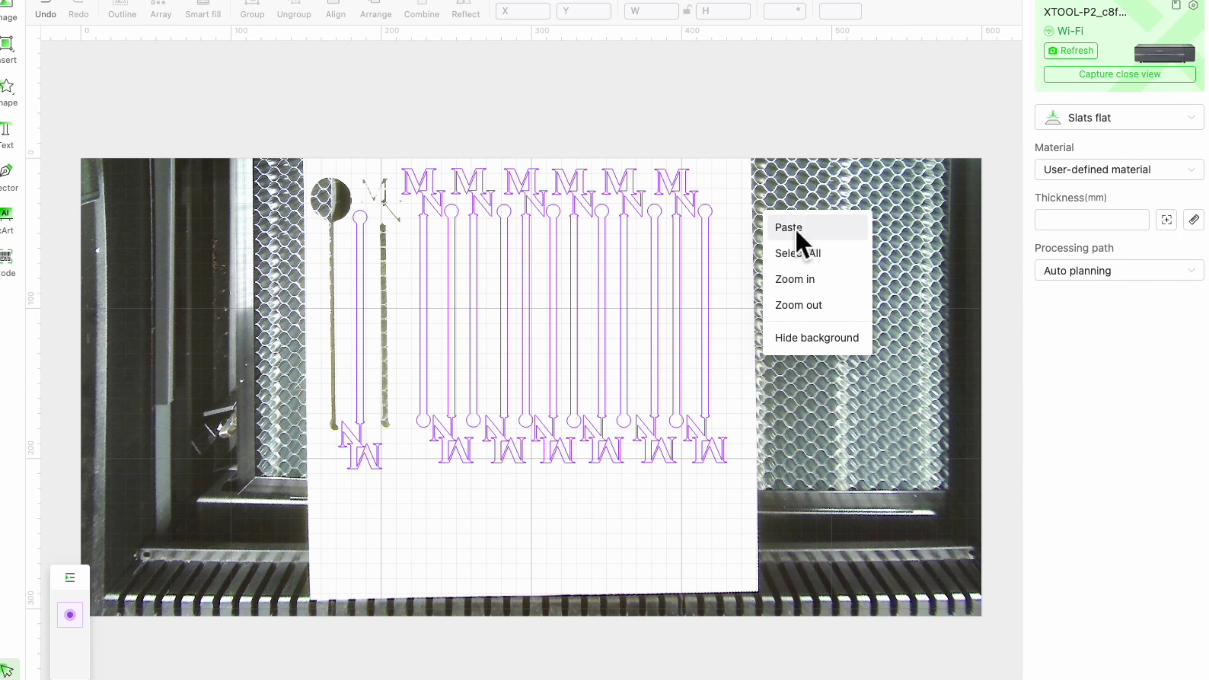
pyautogui.click(790, 229)
pyautogui.moveTo(790, 467); pyautogui.dragTo(743, 412)
pyautogui.click(749, 528)
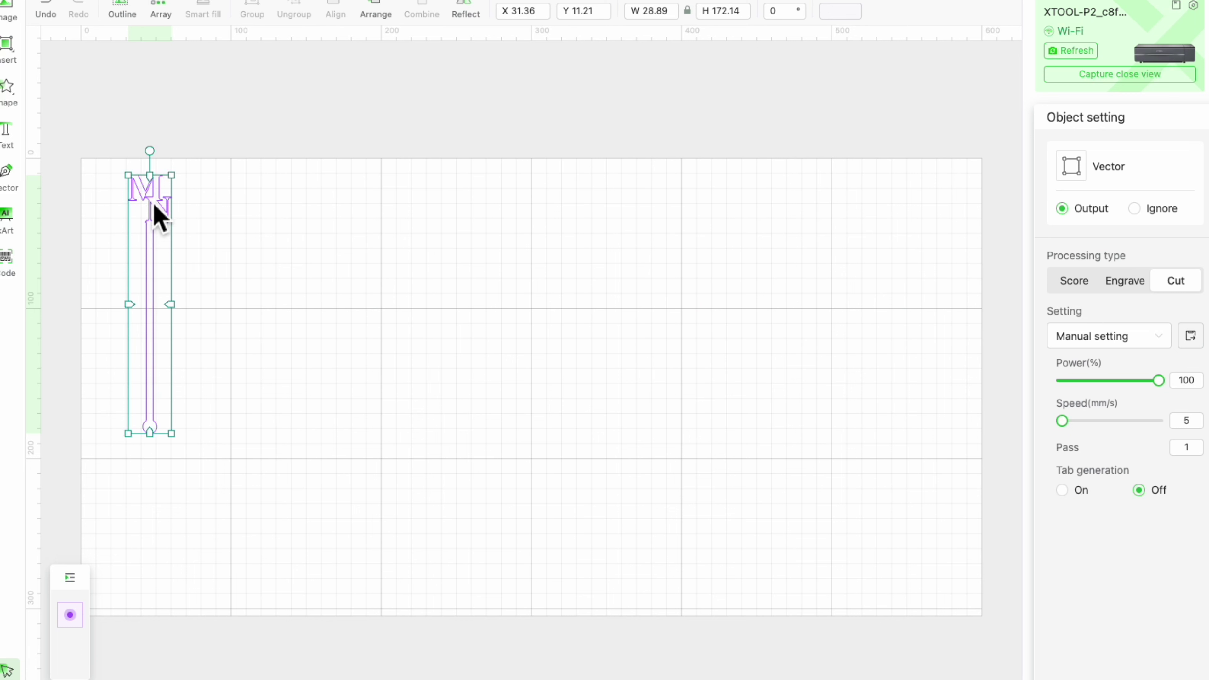
# - Grid-array the M/N stick into 10 columns by 1 row with 1.4 mm column spacing
pyautogui.click(175, 5)
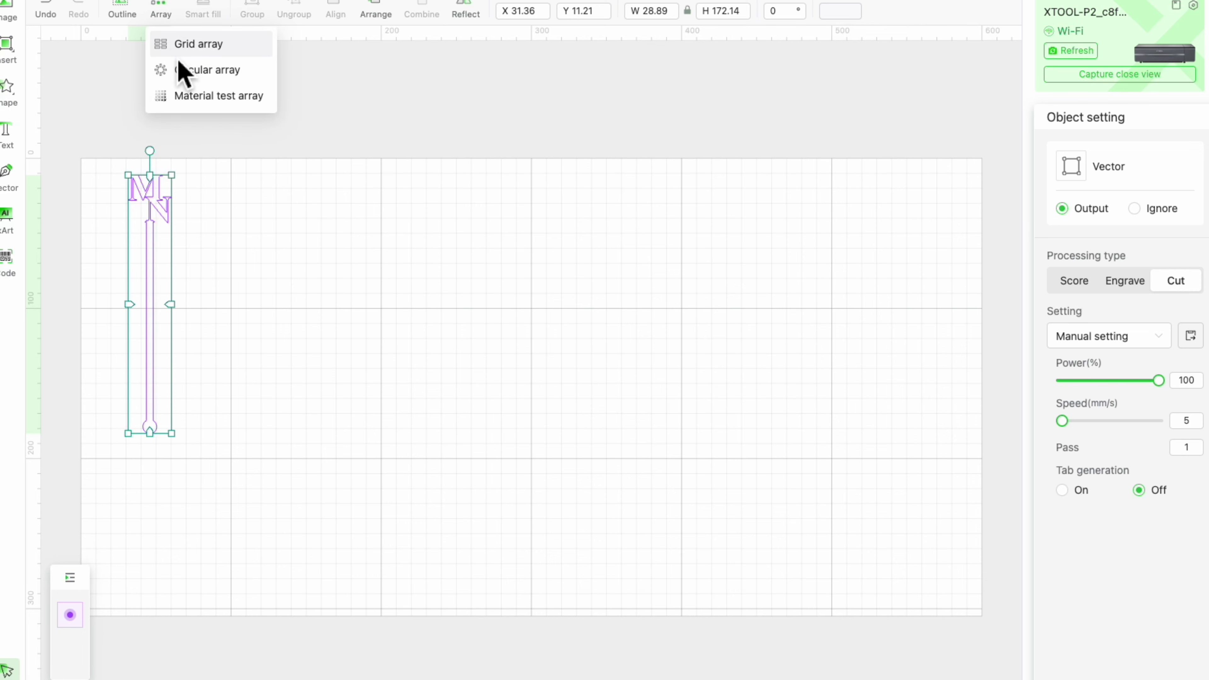
pyautogui.click(204, 48)
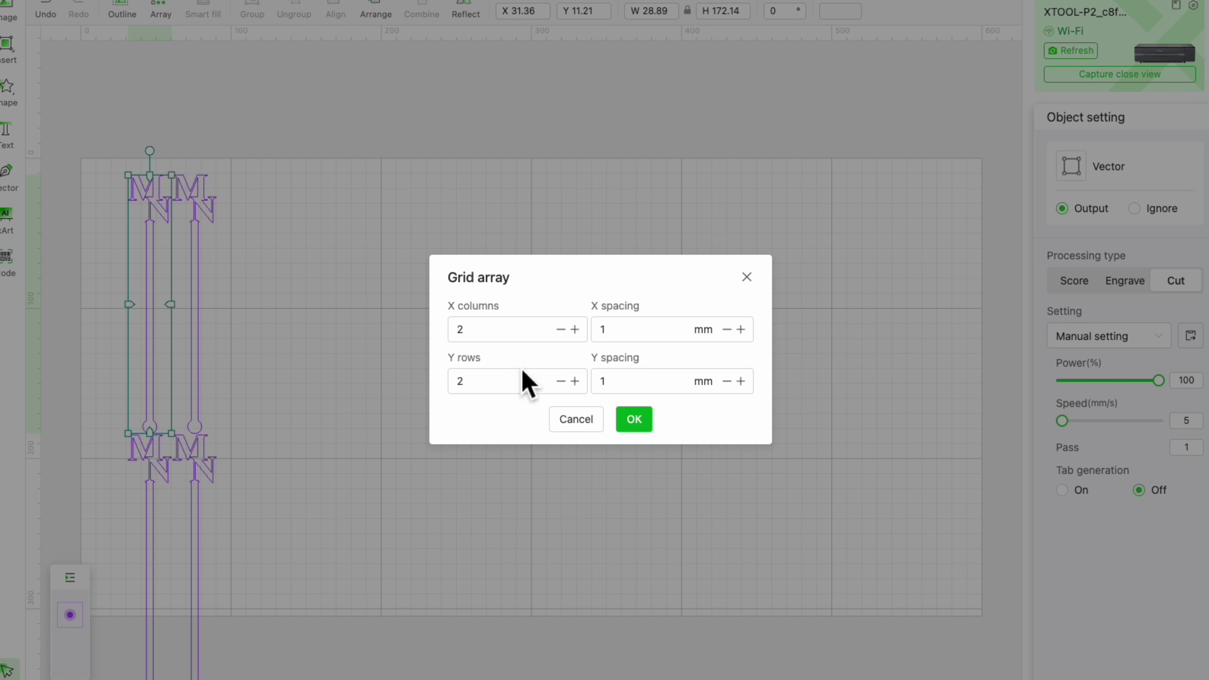
pyautogui.click(575, 329)
pyautogui.click(576, 330)
pyautogui.click(575, 330)
pyautogui.click(576, 330)
pyautogui.click(575, 330)
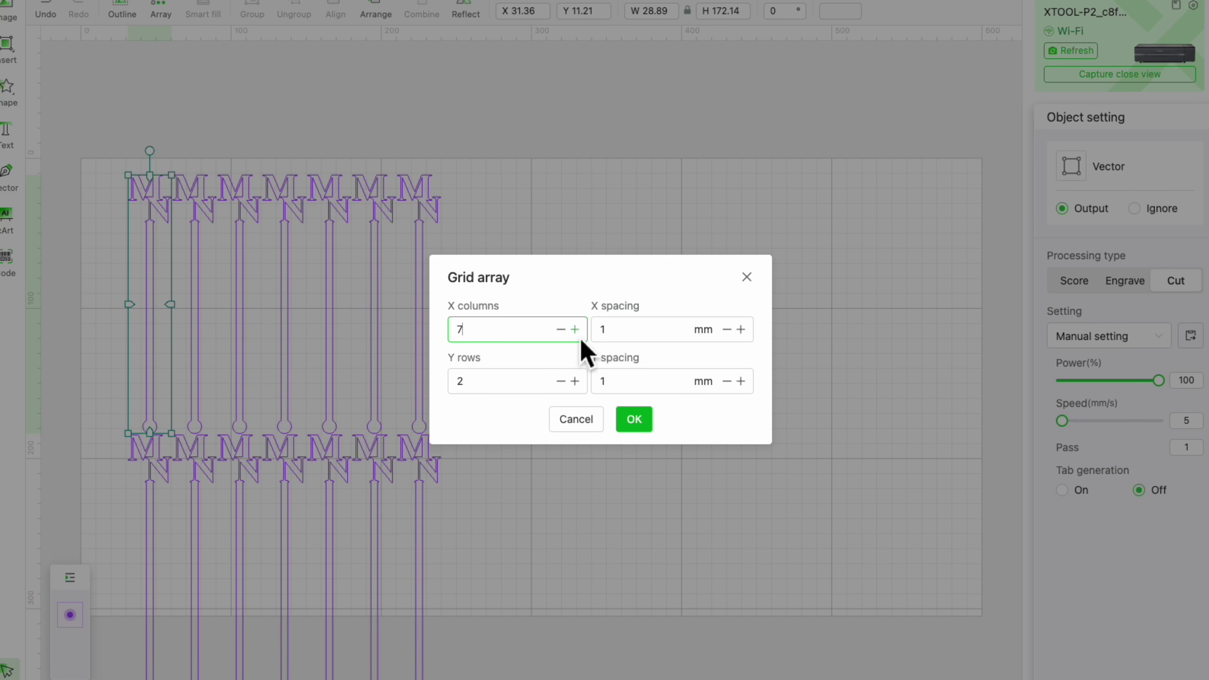
pyautogui.click(576, 330)
pyautogui.click(575, 330)
pyautogui.click(576, 330)
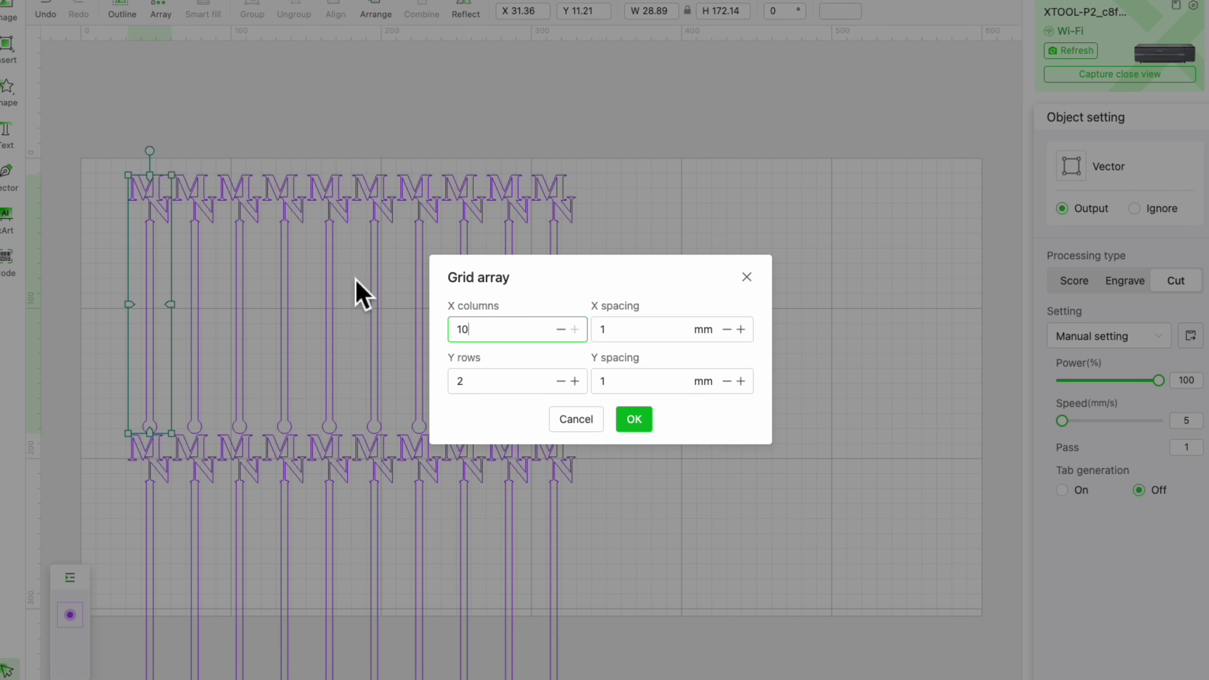
pyautogui.click(562, 382)
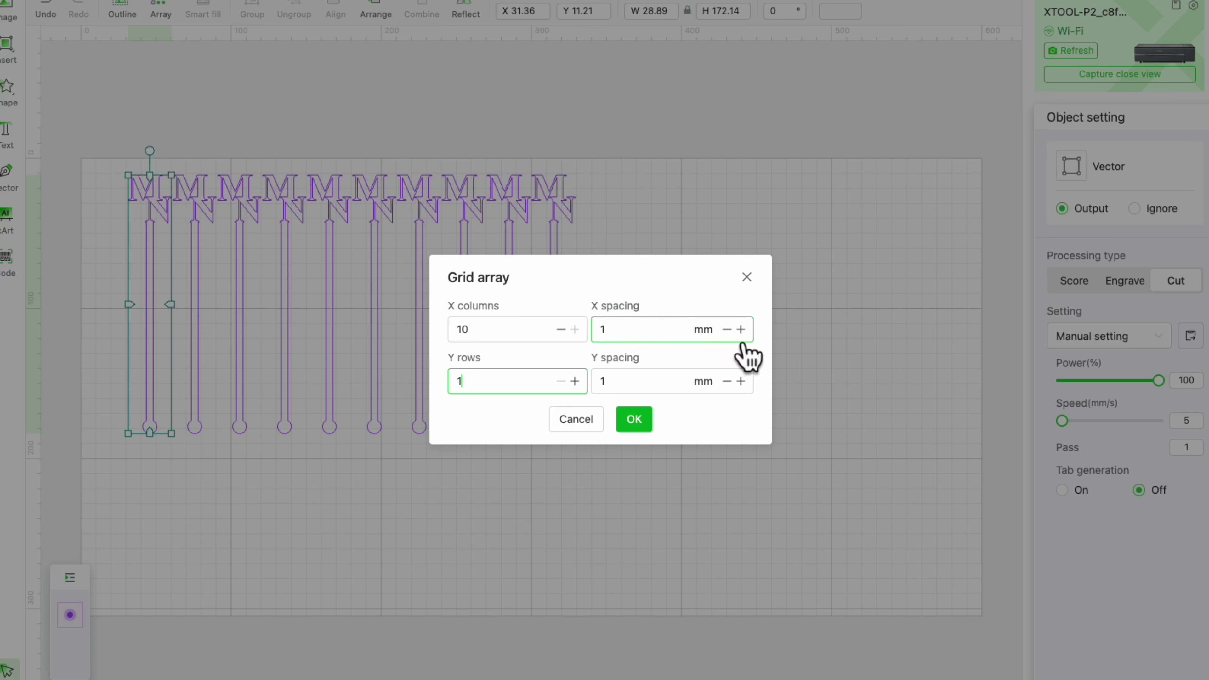
pyautogui.click(741, 329)
pyautogui.click(741, 330)
pyautogui.click(740, 329)
pyautogui.click(740, 329)
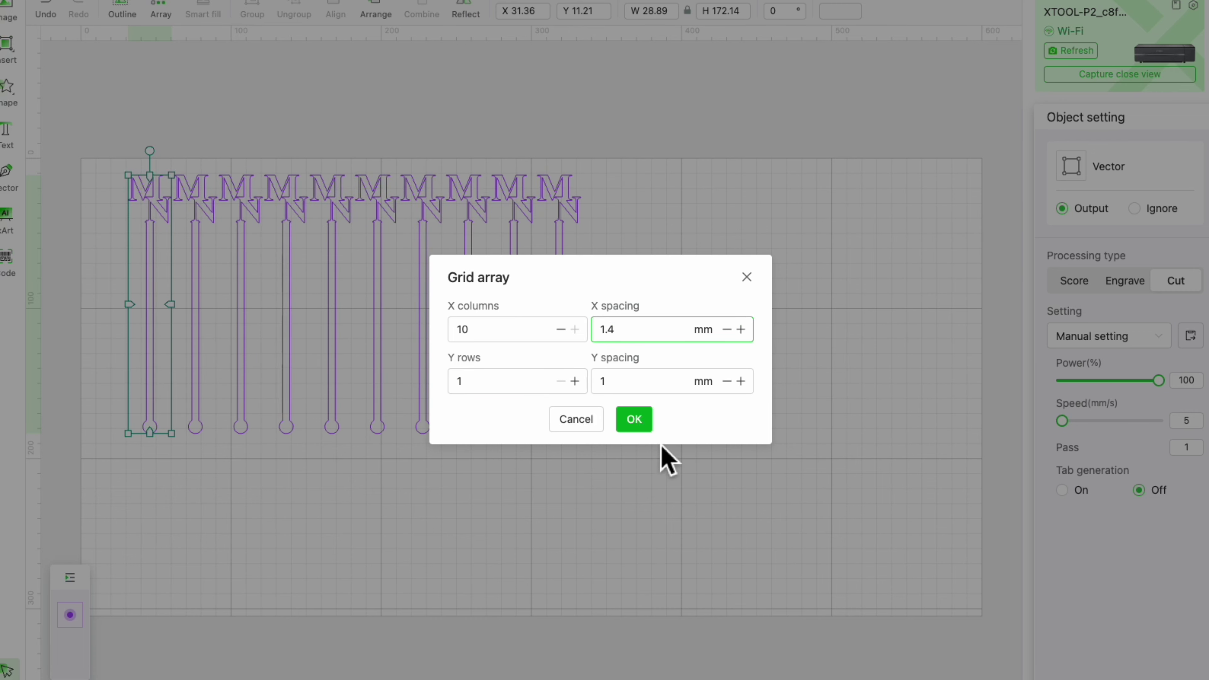
pyautogui.click(638, 420)
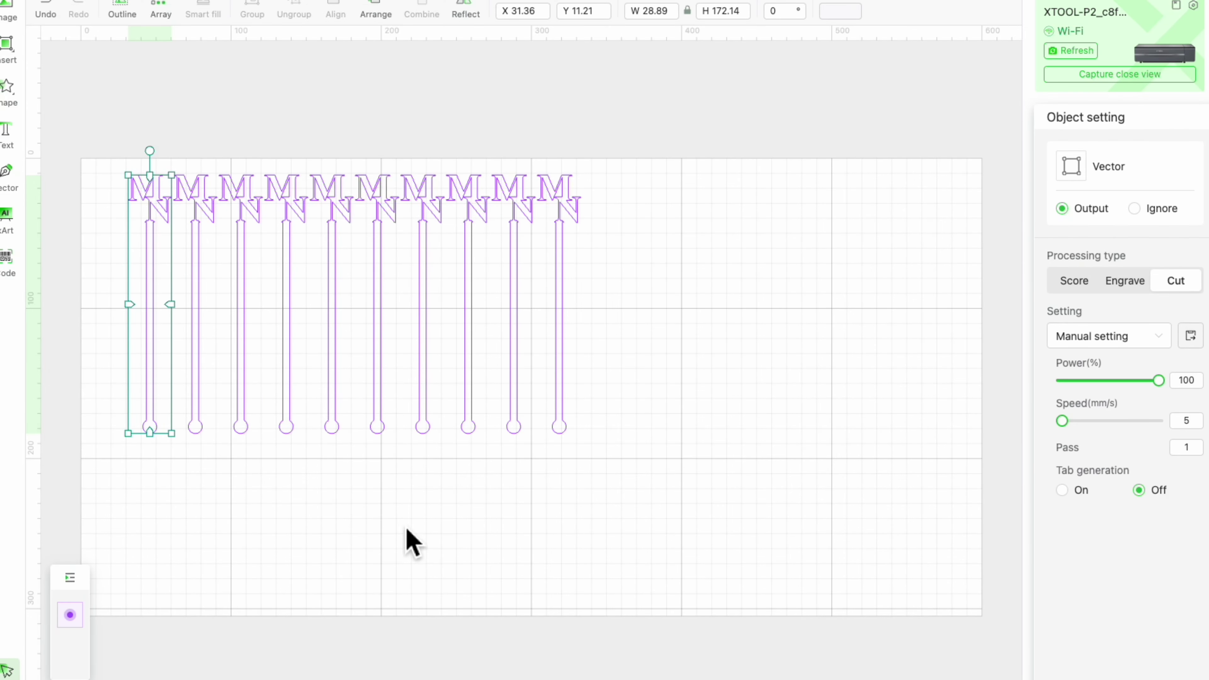
# - Copy the ten-stick row and rotate the pasted copy 180° to interlock between the upright sticks
pyautogui.click(274, 443)
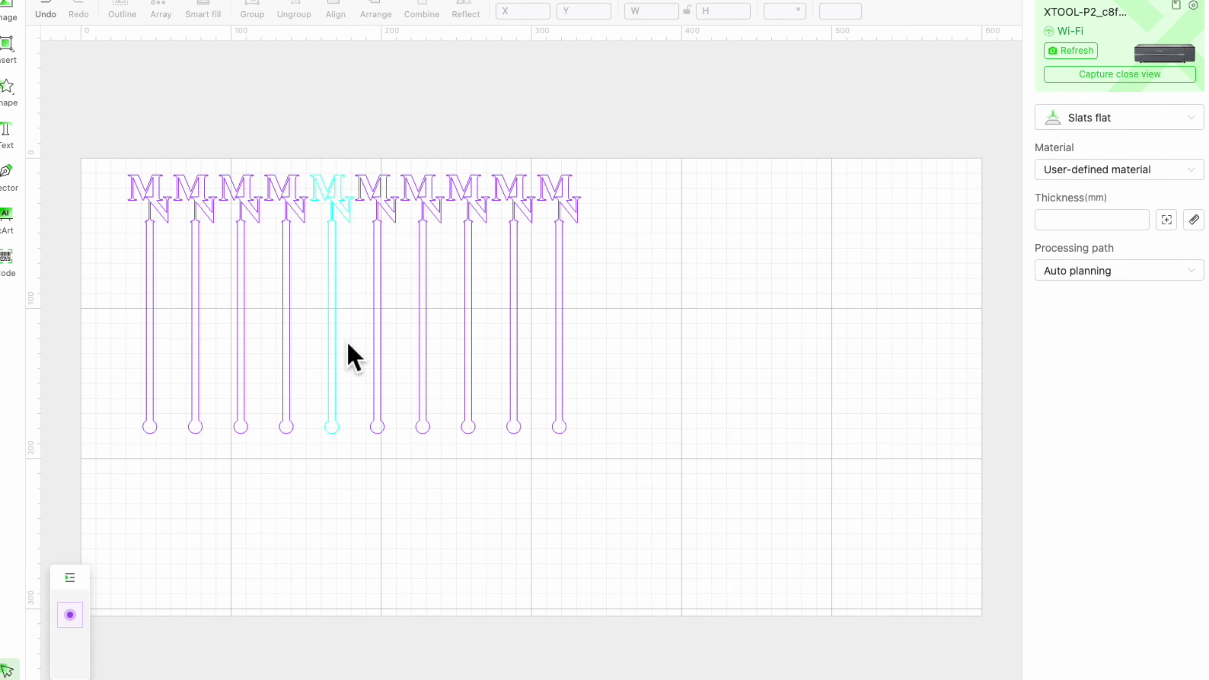
pyautogui.moveTo(98, 138); pyautogui.dragTo(624, 482)
pyautogui.rightClick(505, 333)
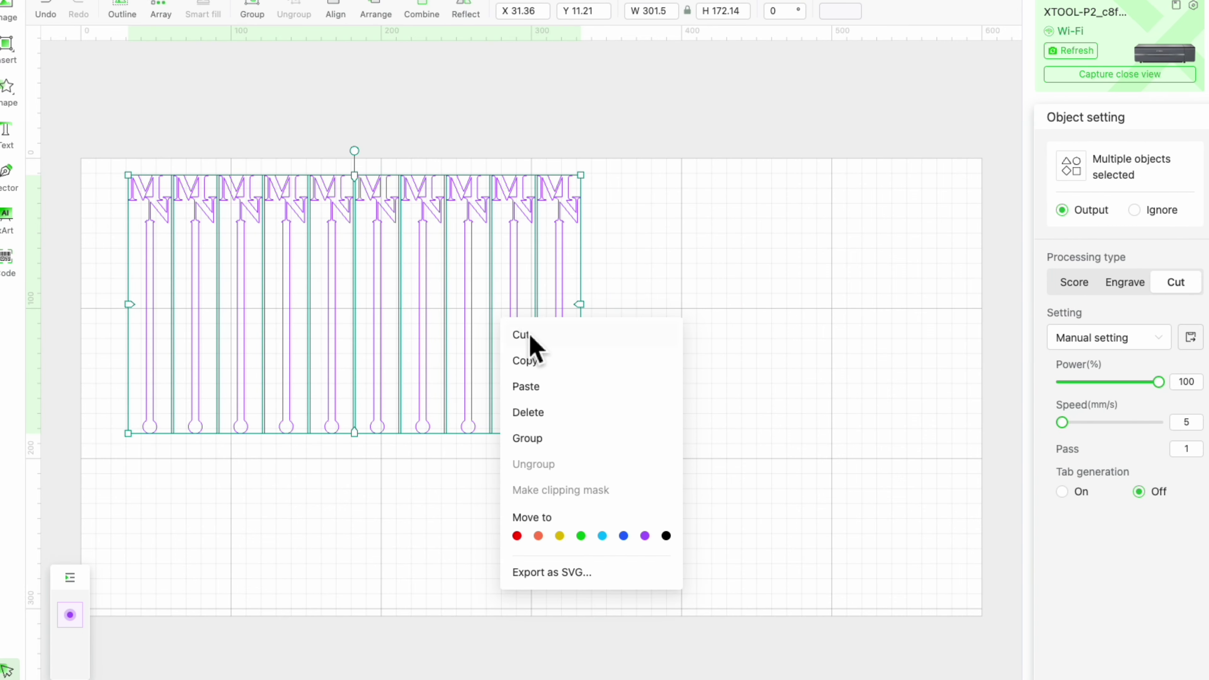
pyautogui.click(540, 362)
pyautogui.rightClick(732, 283)
pyautogui.click(761, 293)
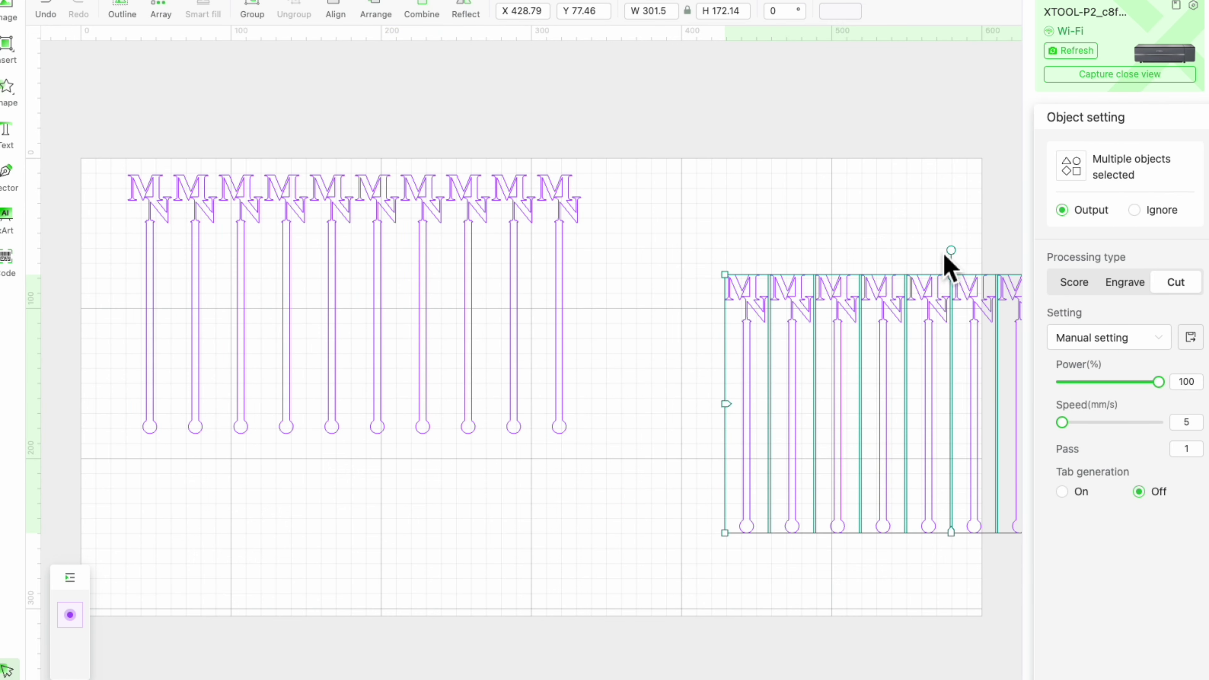
pyautogui.moveTo(947, 252); pyautogui.dragTo(376, 405)
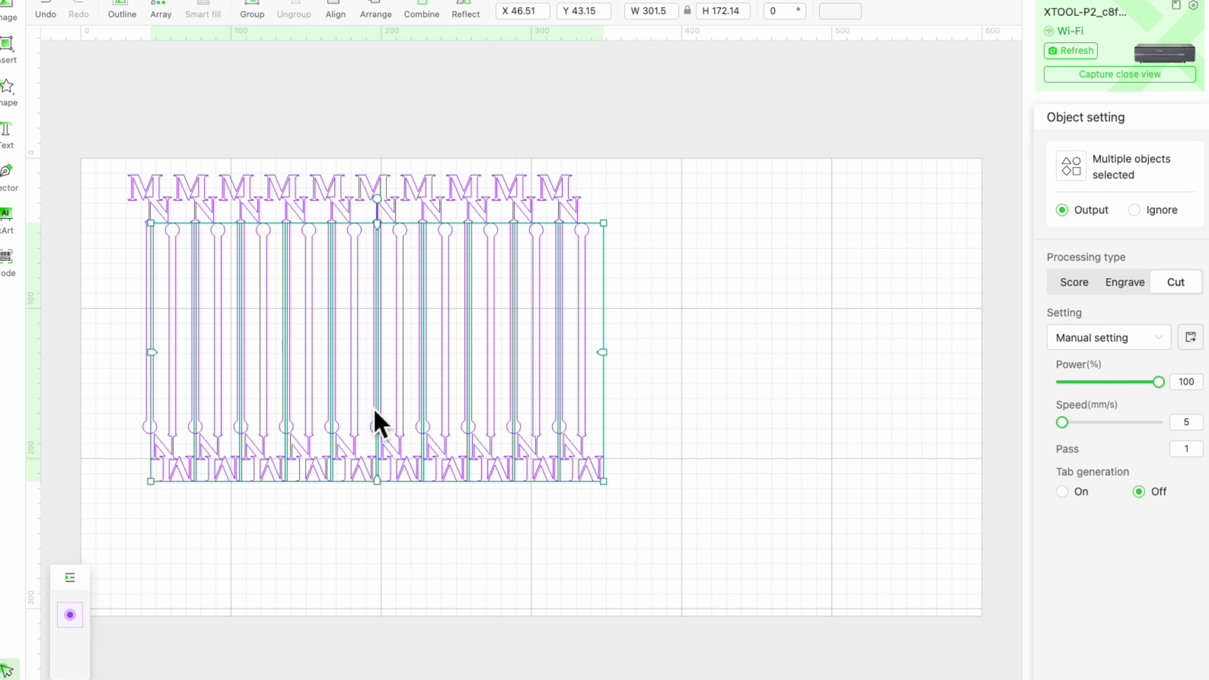
# - Select the whole interlocked stick layout and reposition it at the canvas centre
pyautogui.click(338, 556)
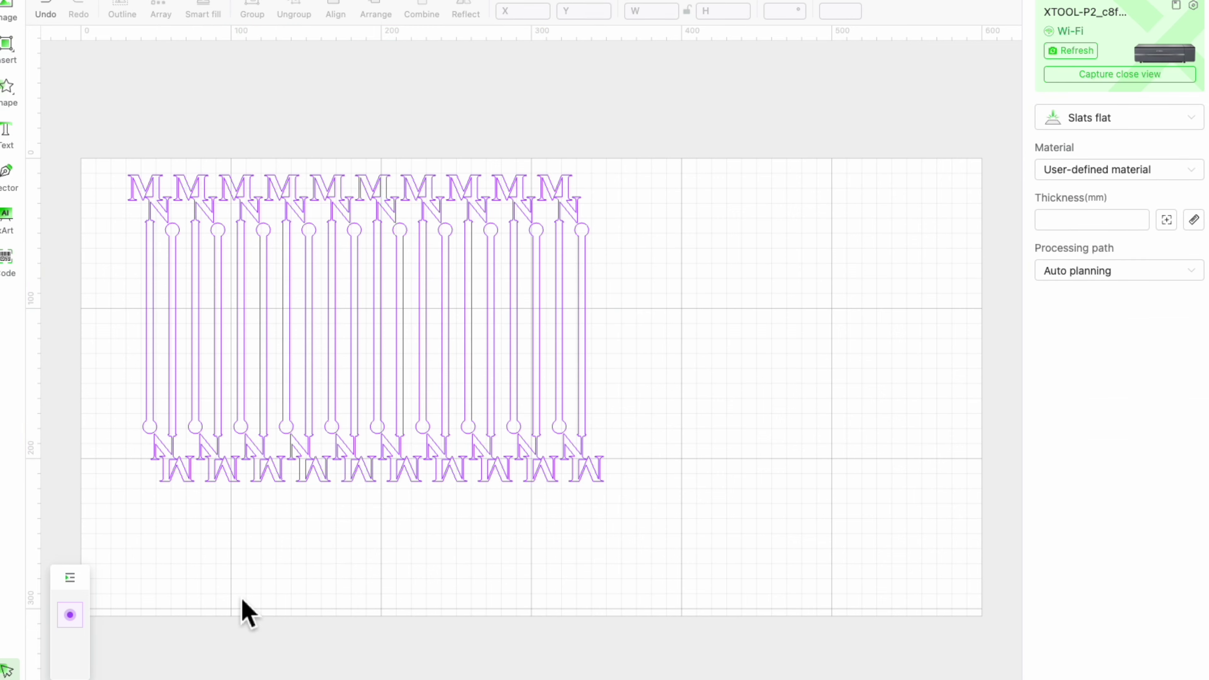
pyautogui.moveTo(118, 162); pyautogui.dragTo(723, 500)
pyautogui.click(848, 503)
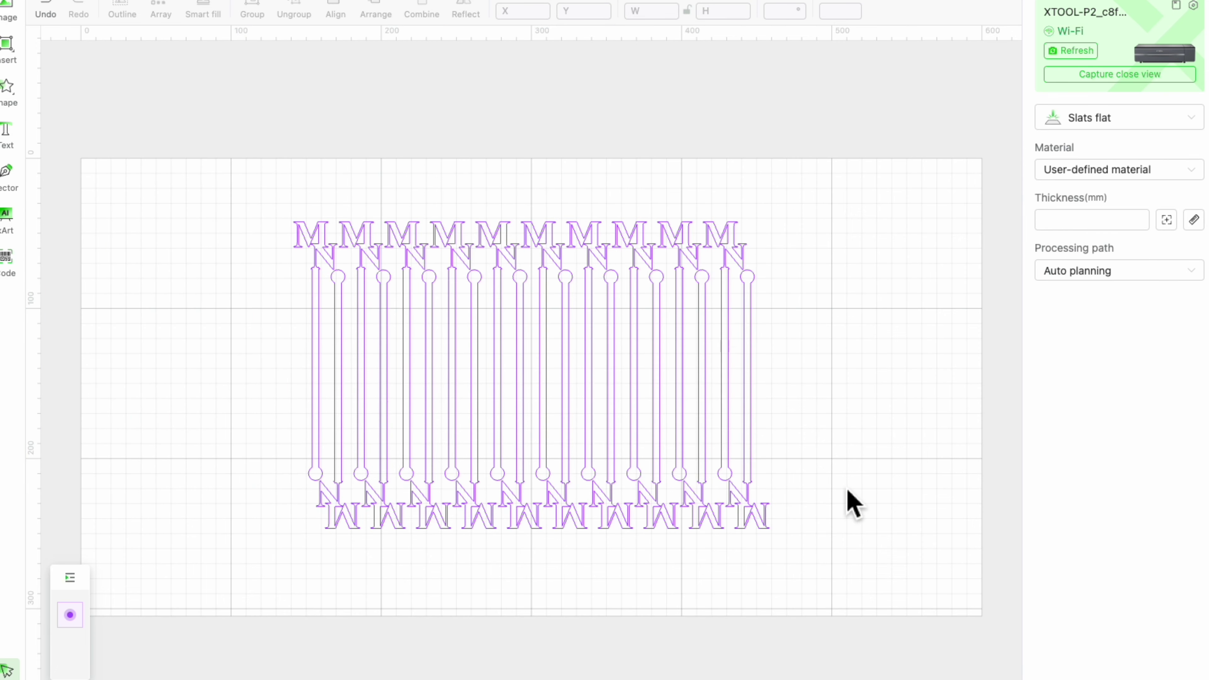